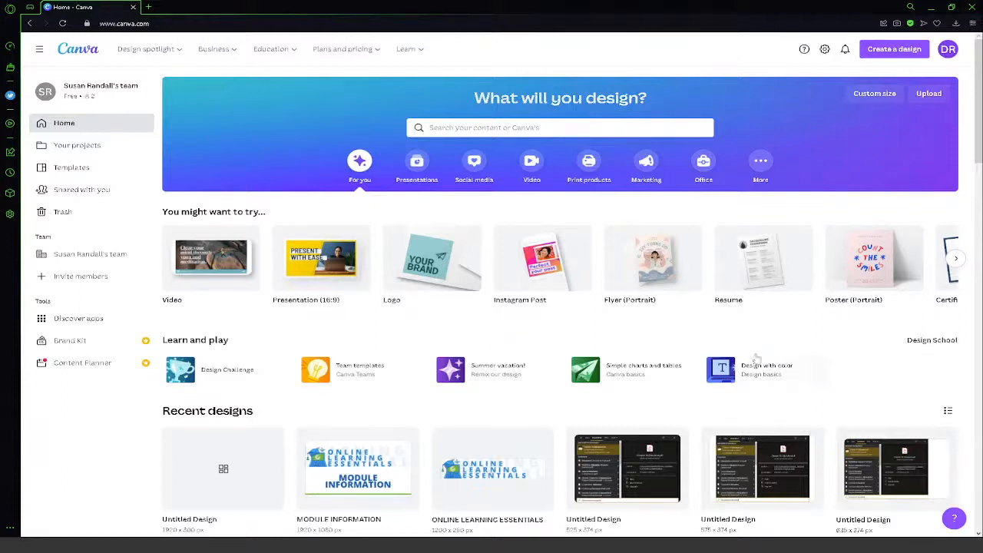
- Open the Design with color lesson, look through slides 2 to 5, and close the lesson
click(728, 369)
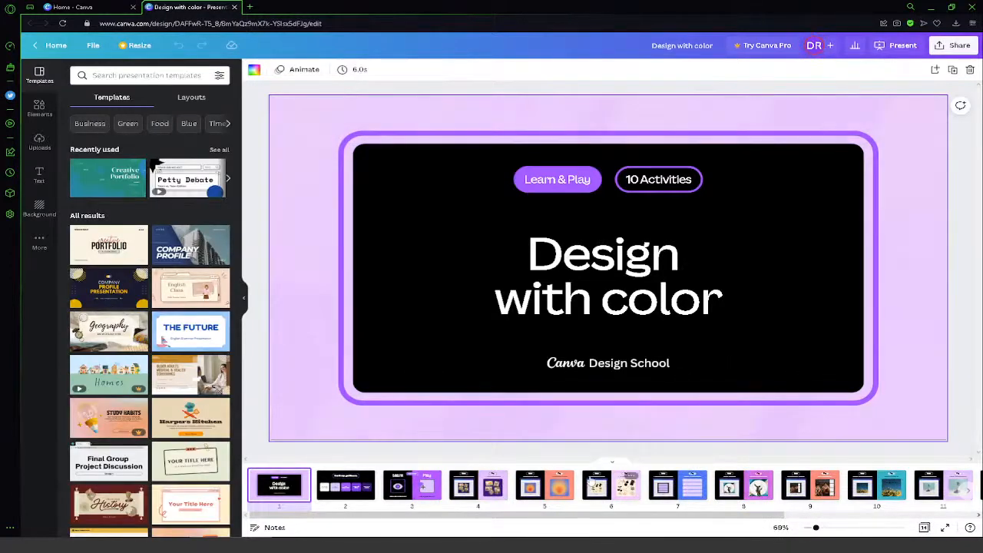
click(335, 495)
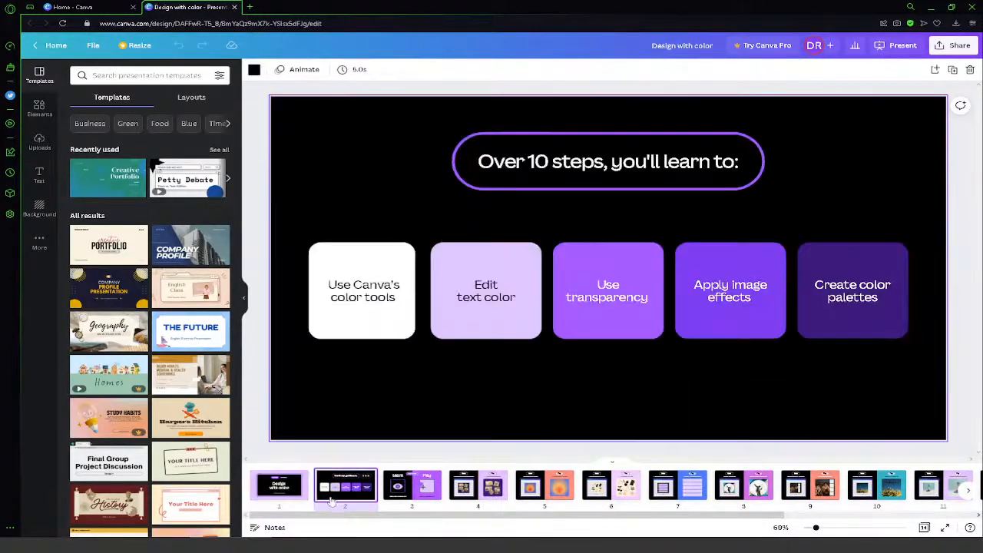
click(429, 500)
click(478, 492)
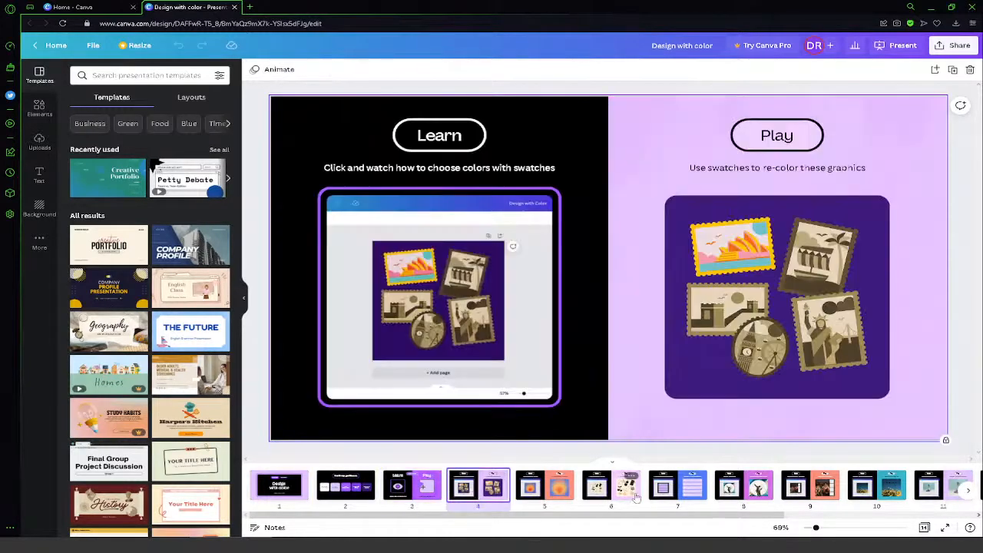
click(564, 487)
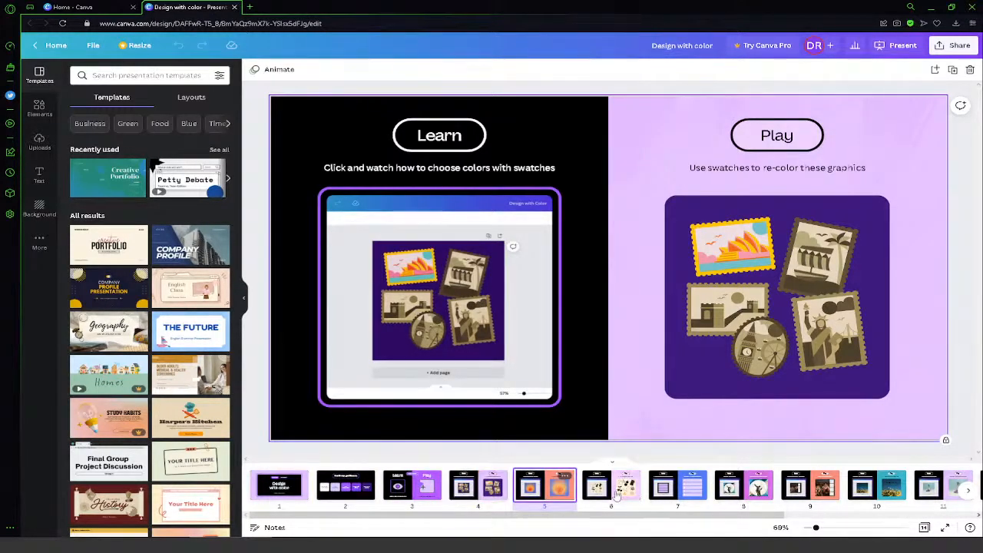
click(235, 7)
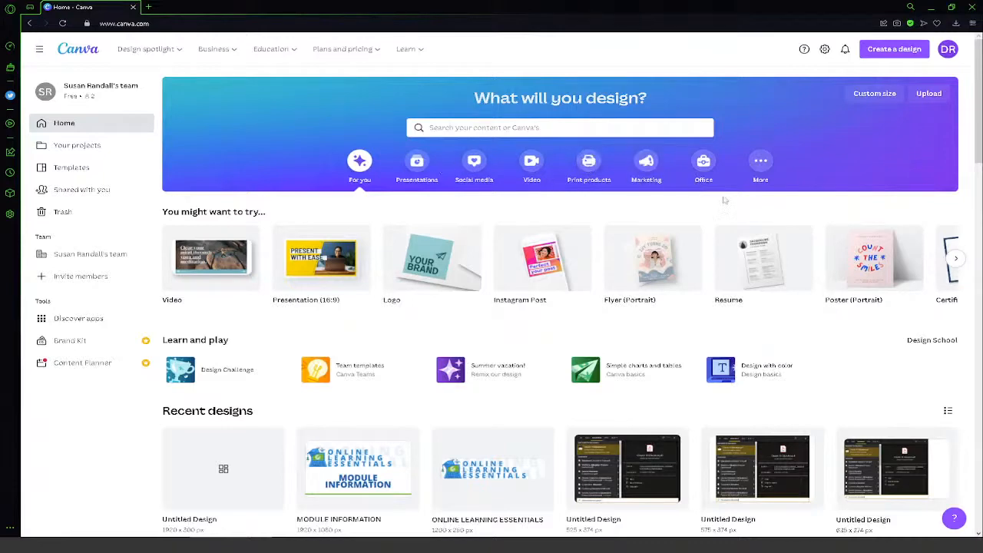
- Browse the additional design types offered under Try something new, from Infographic through to Phone Wallpaper
click(759, 165)
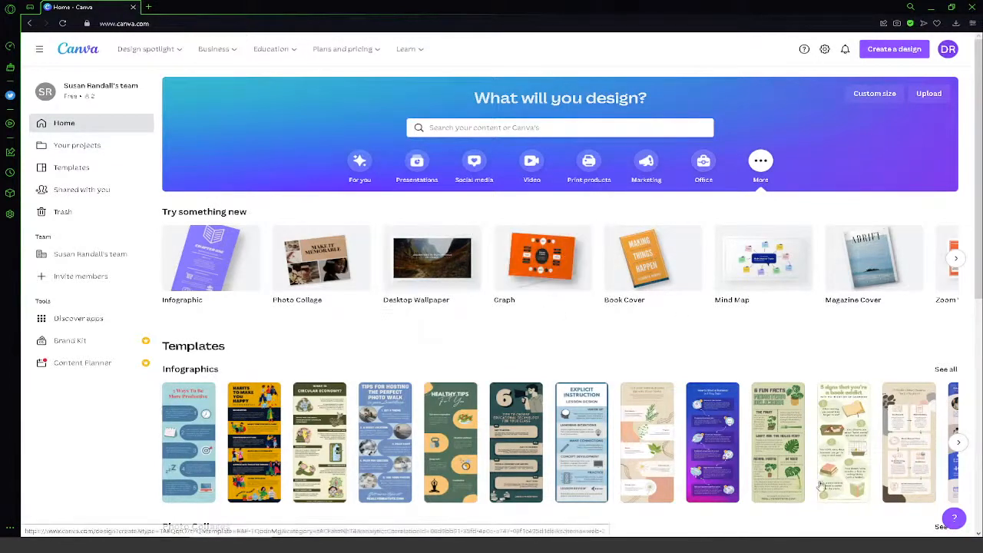
click(957, 259)
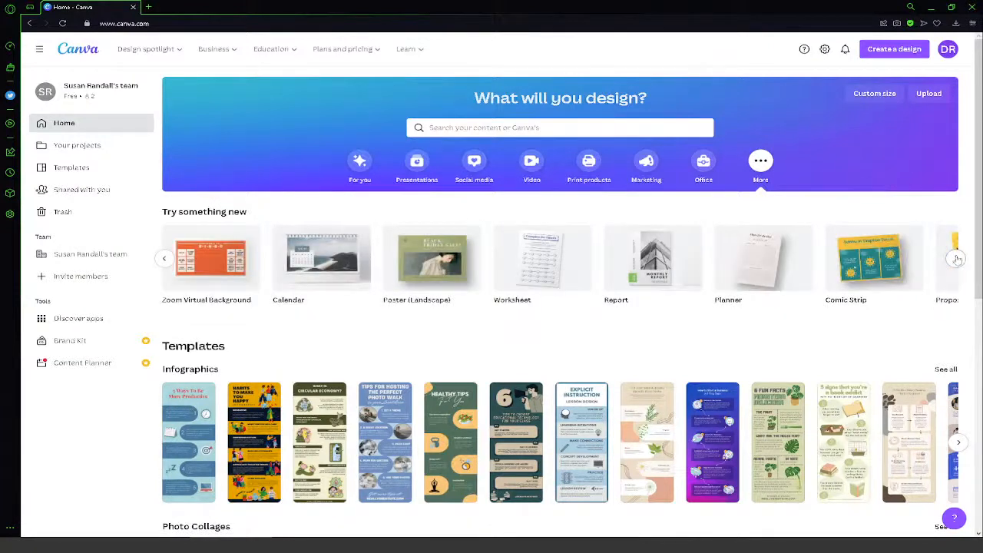
click(163, 259)
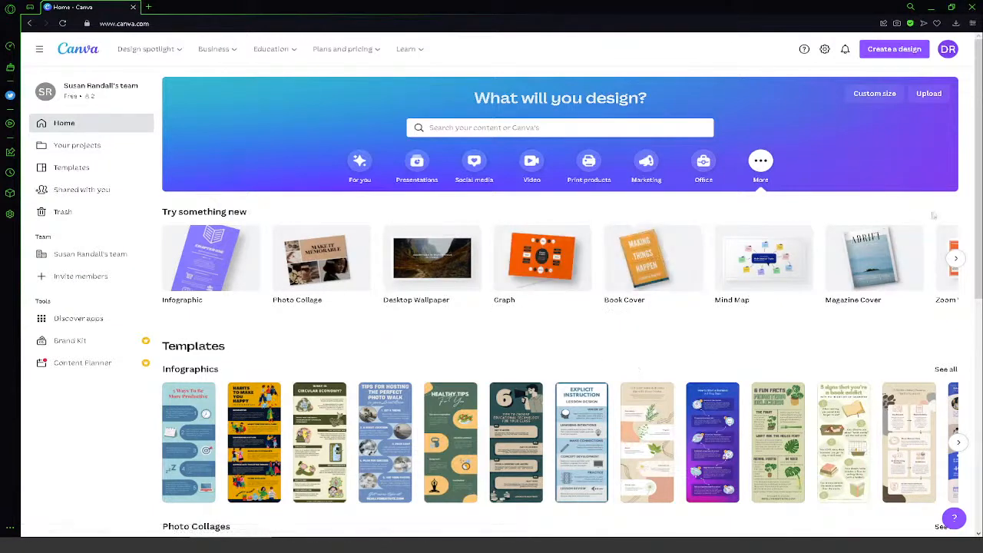
click(957, 259)
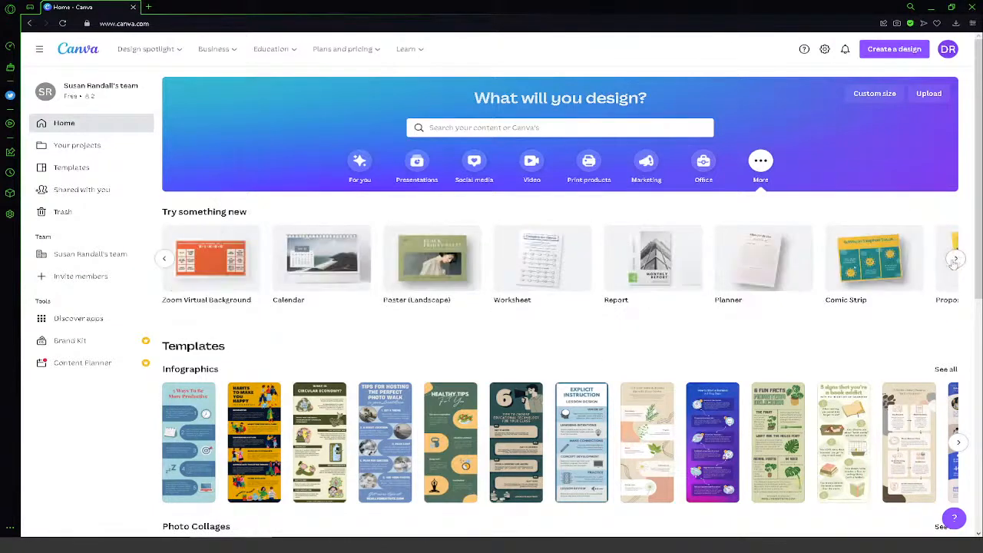
click(954, 261)
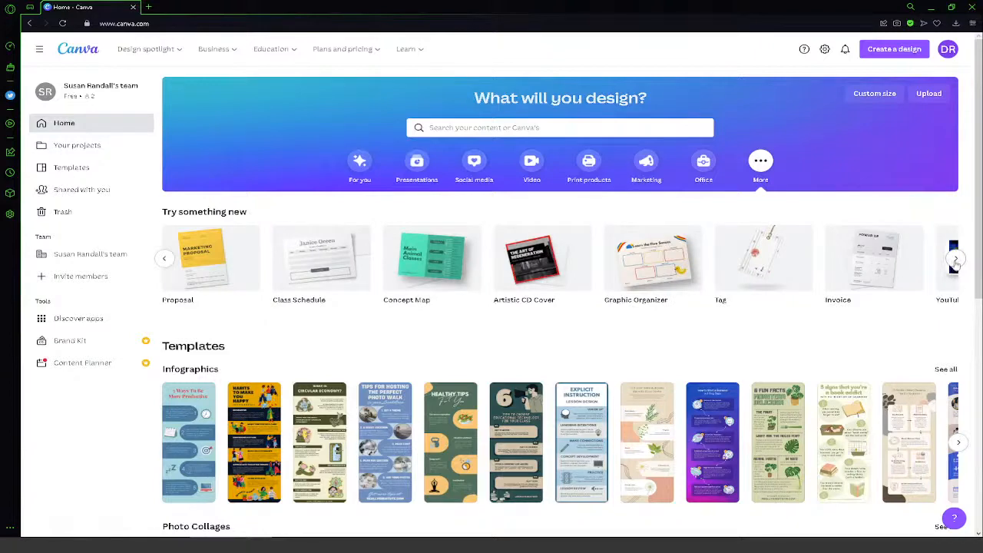
click(956, 261)
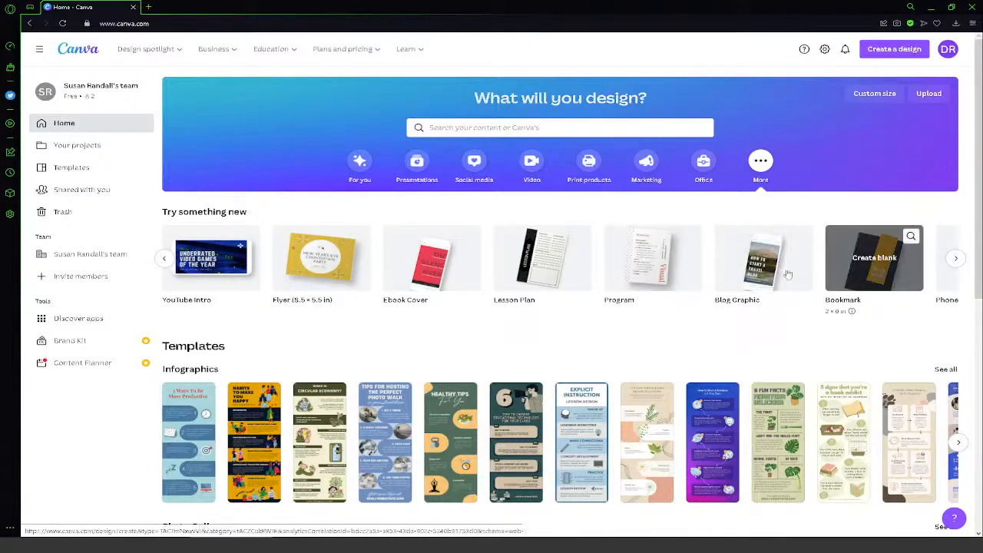
click(955, 259)
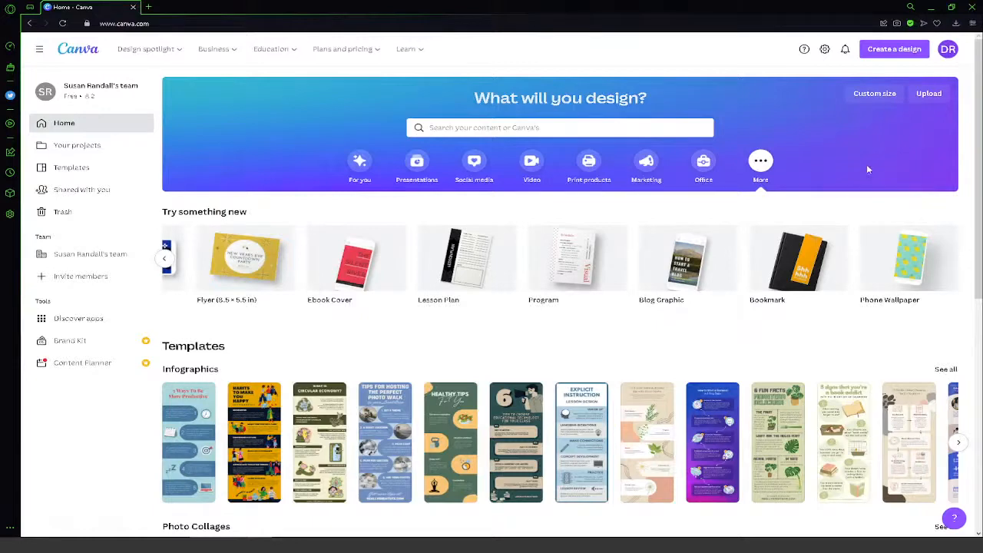
- Look through the suggested formats for creating a new design, from Video down to Invoice
click(894, 51)
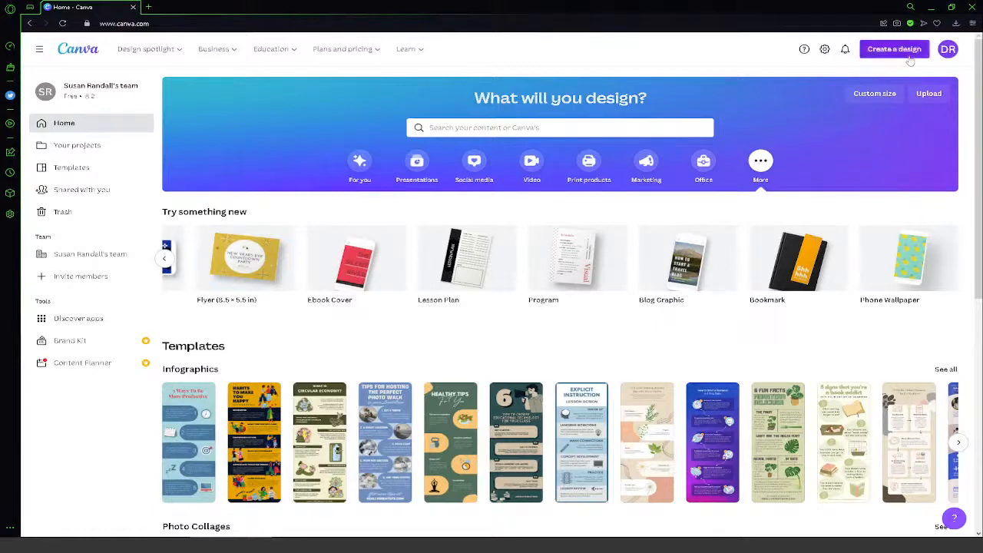
scroll(887, 158, down, 10)
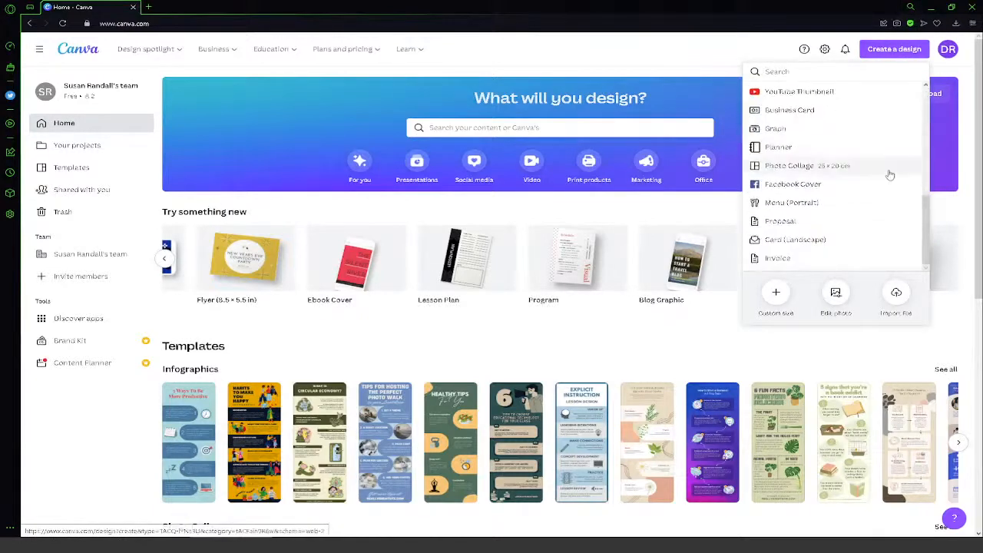
scroll(888, 182, up, 8)
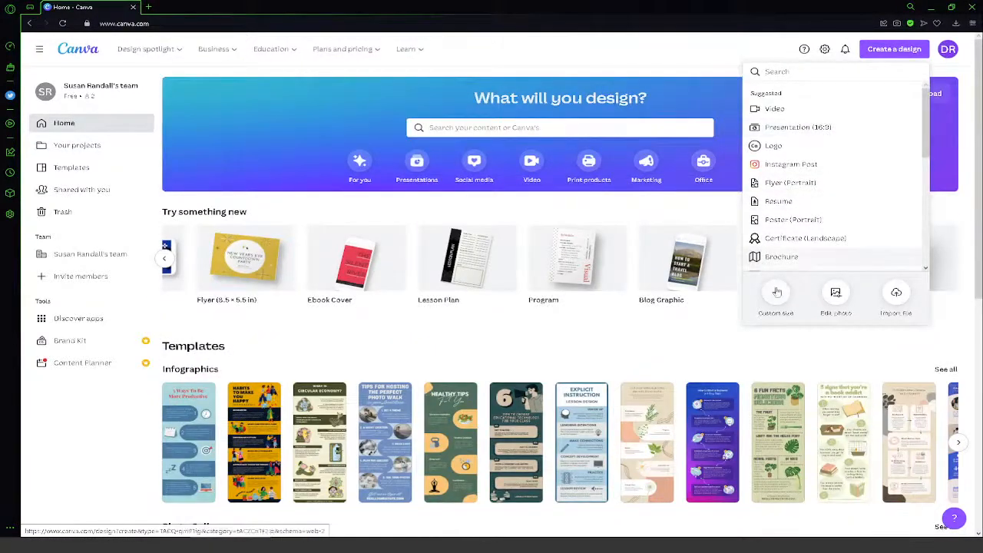
scroll(845, 211, down, 2)
scroll(845, 211, down, 2)
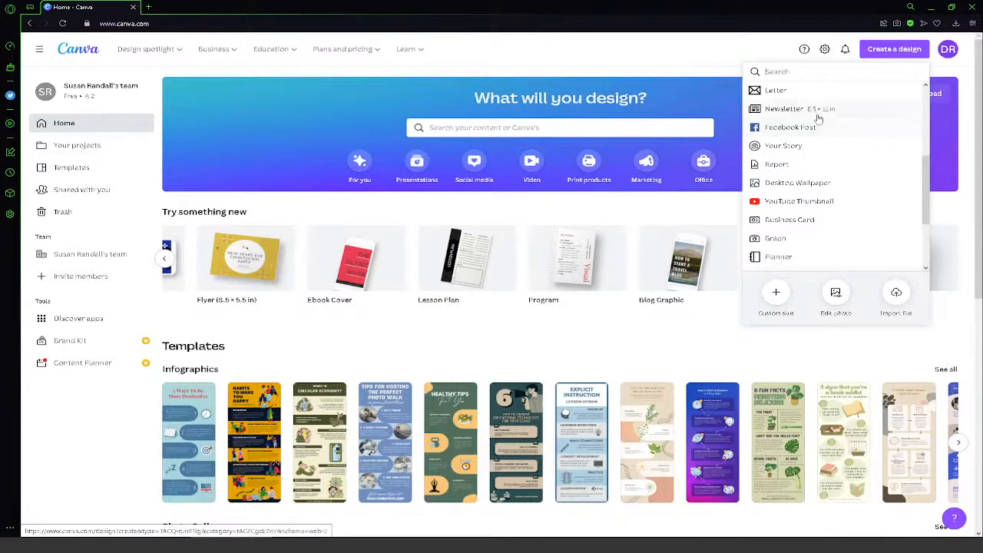
scroll(793, 210, up, 1)
scroll(807, 199, up, 3)
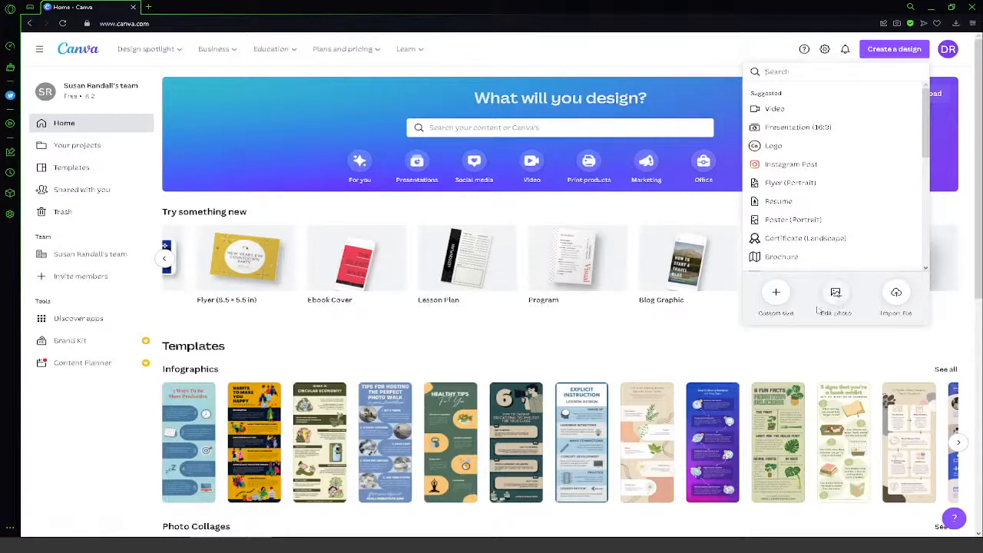
- Choose college_store.jpg from the downloaded files for photo editing and open it as a new design
click(837, 303)
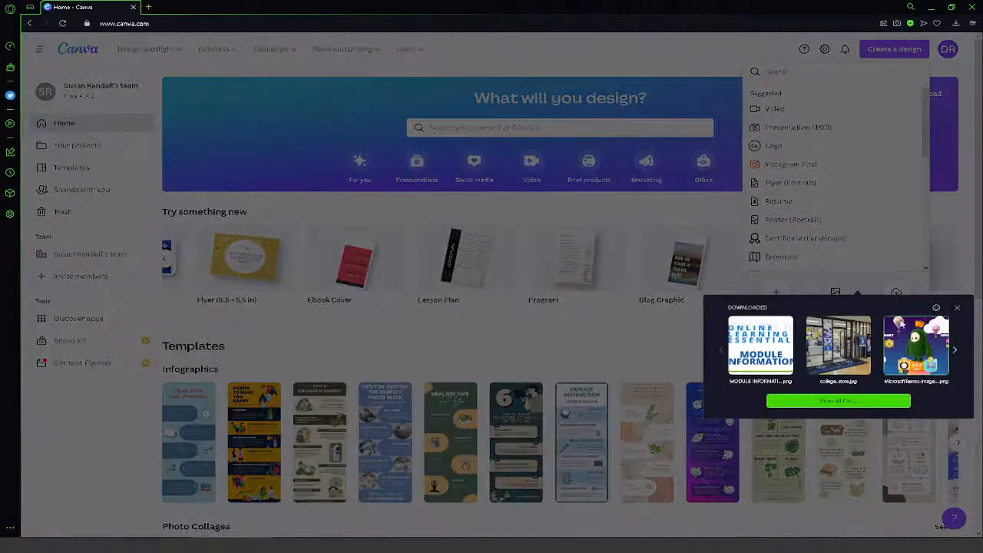
click(835, 342)
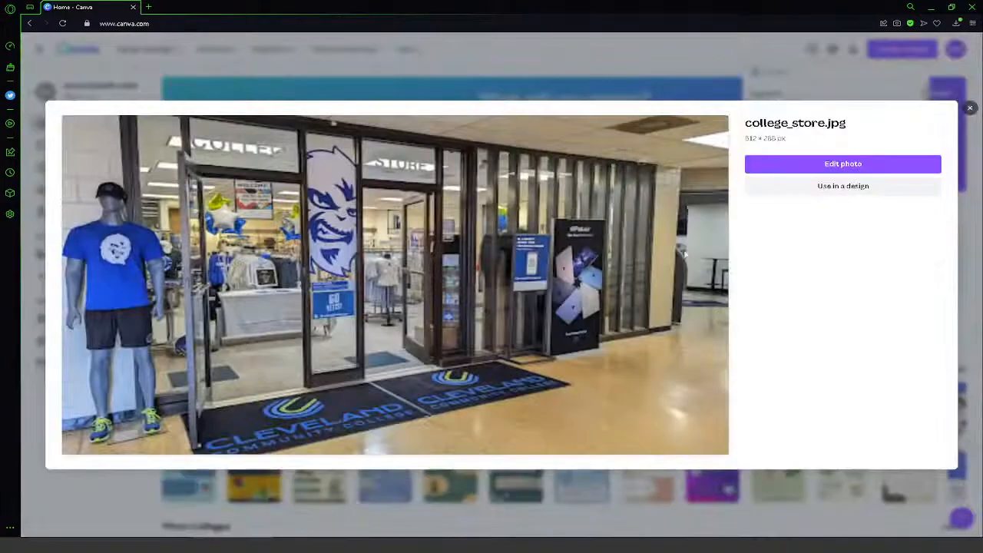
click(895, 165)
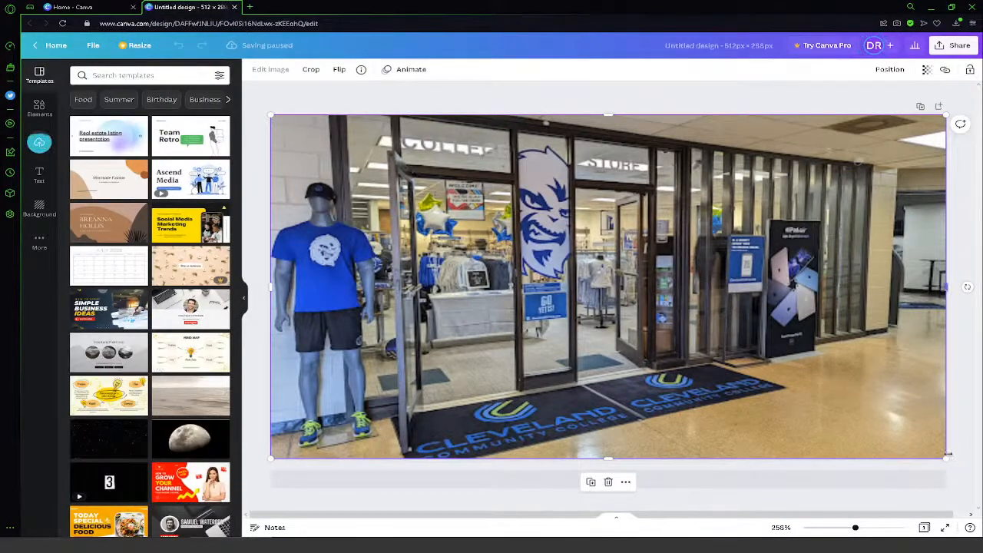
mouse_move(945, 459)
mouse_down()
mouse_move(902, 423)
mouse_move(747, 358)
mouse_move(566, 208)
mouse_move(947, 455)
mouse_up()
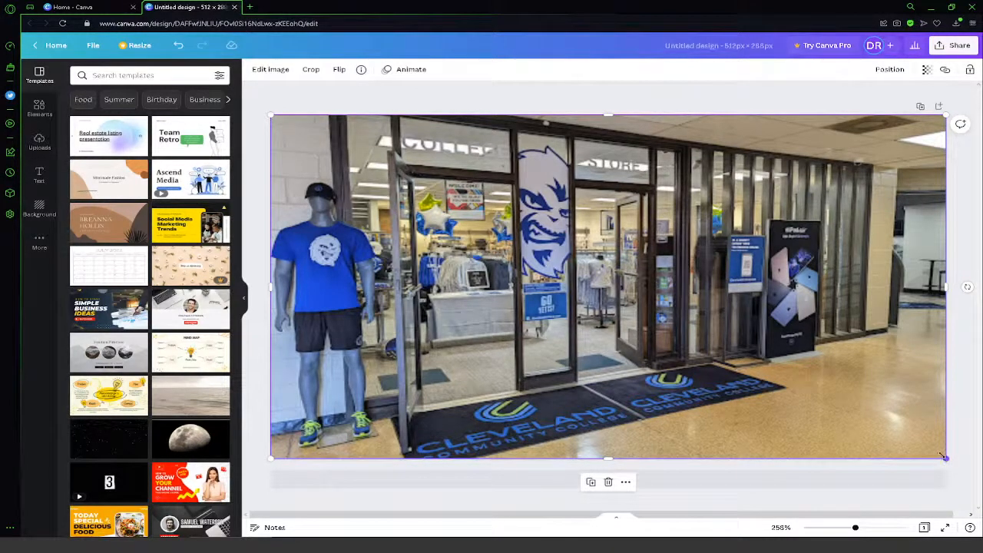
- Crop the college store photo to the storefront entrance, trimming off most of the mannequin and the wall with the laptop banner
click(310, 69)
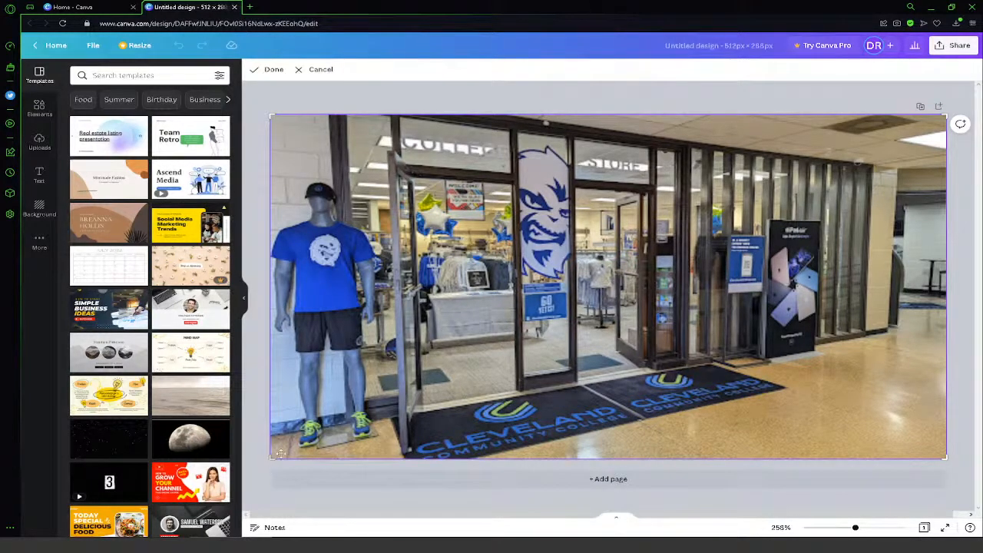
drag(274, 459, 372, 453)
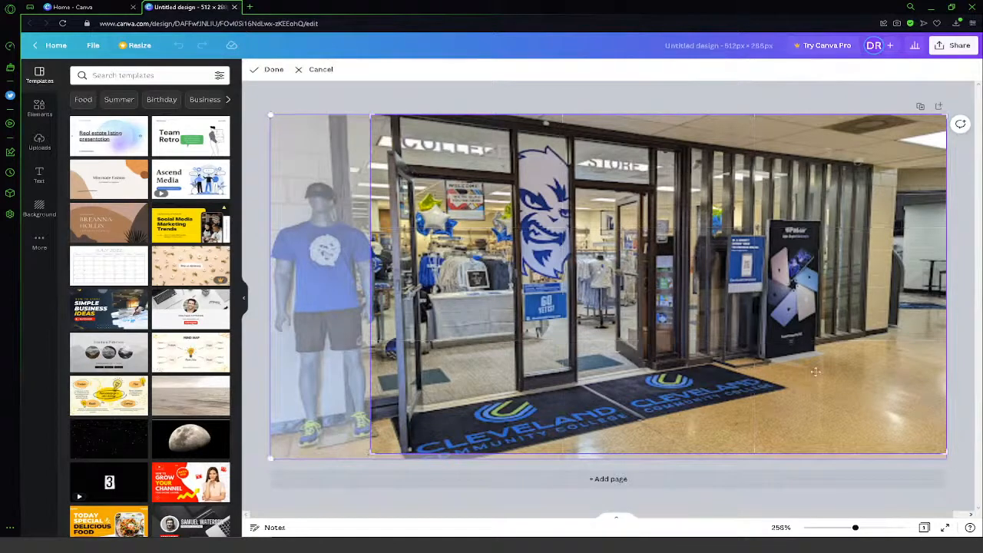
mouse_move(946, 115)
mouse_down()
mouse_move(674, 98)
mouse_move(694, 97)
mouse_move(701, 110)
mouse_up()
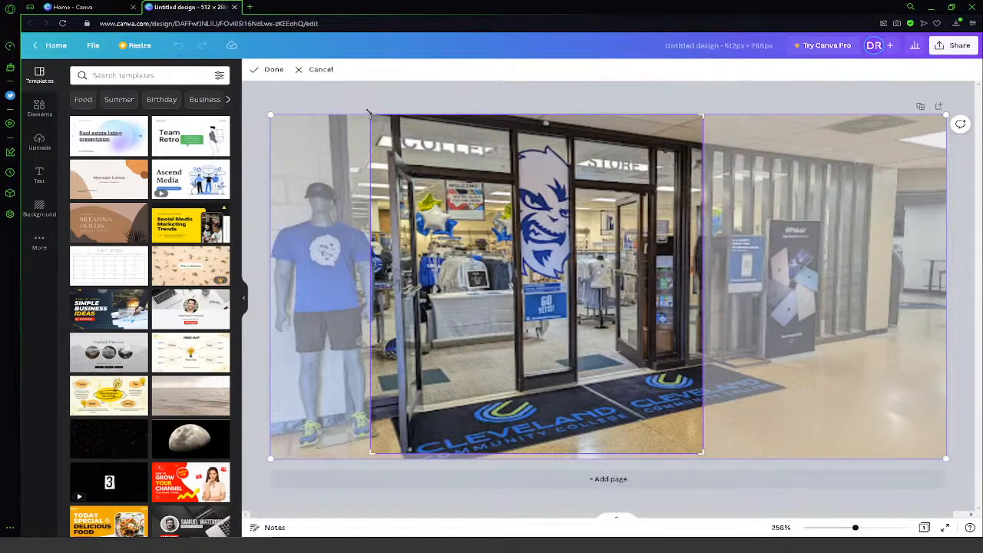
drag(366, 115, 358, 116)
key(Return)
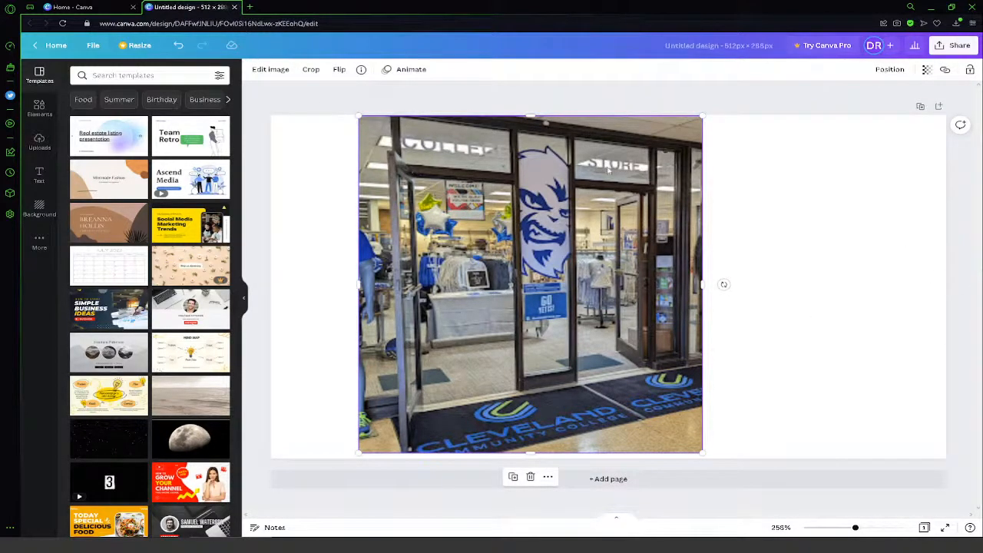
- Deselect the cropped photo and close its untitled design, returning to the home page
click(824, 287)
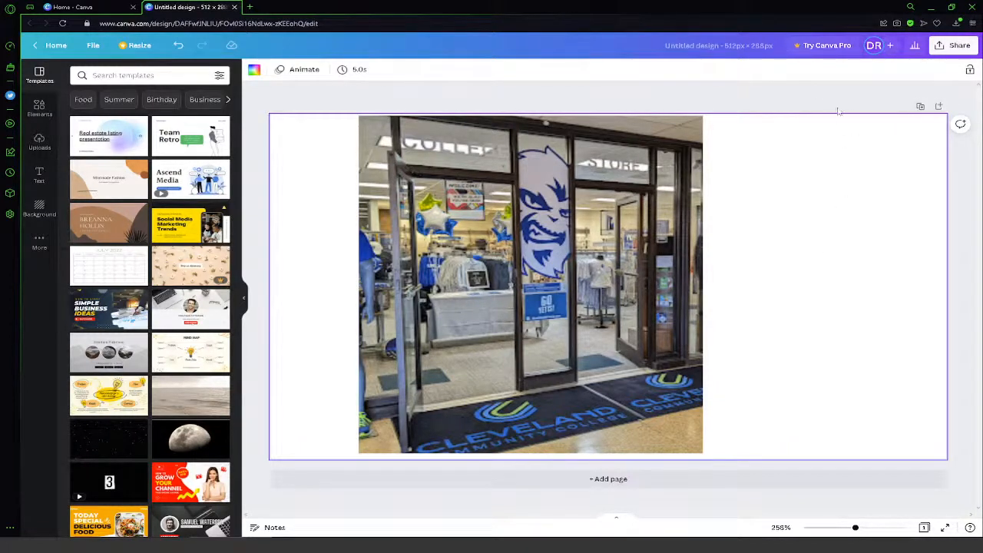
click(592, 209)
click(729, 45)
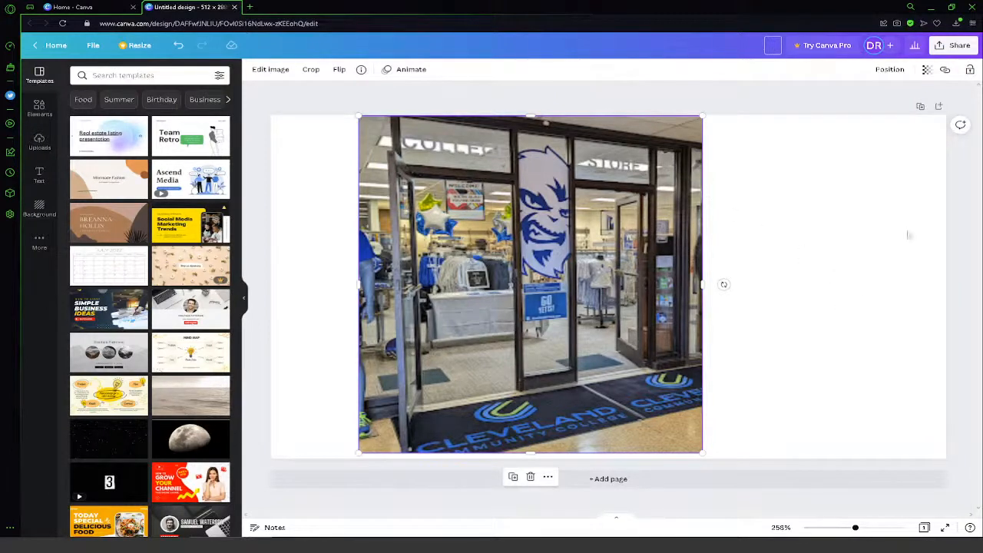
click(816, 98)
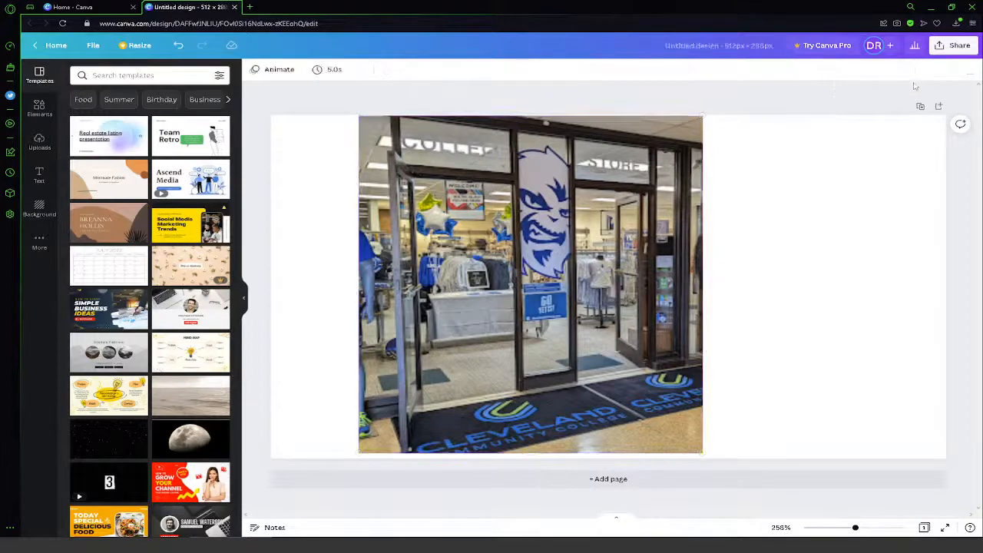
click(97, 7)
click(234, 7)
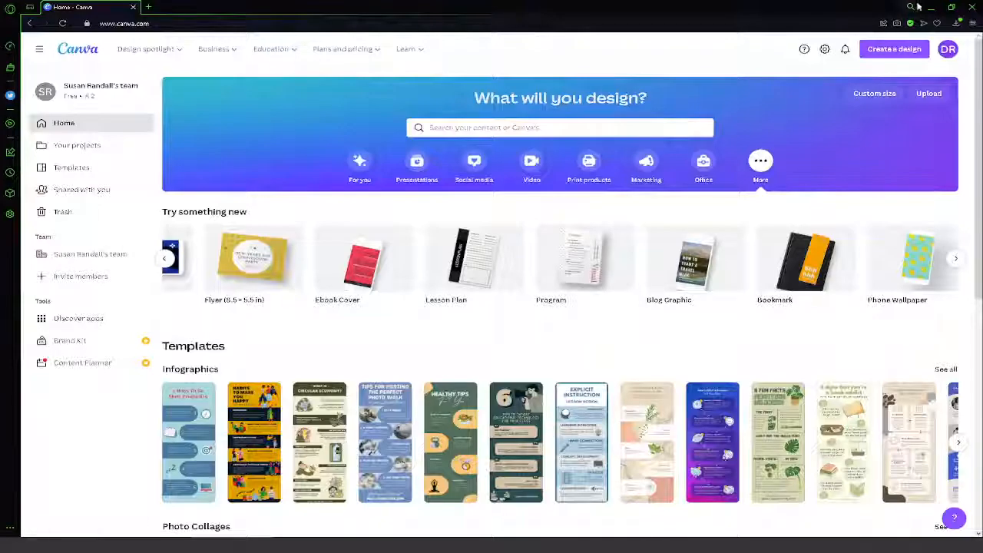
- Create a new custom-size design 1920 px wide and 300 px high
click(877, 95)
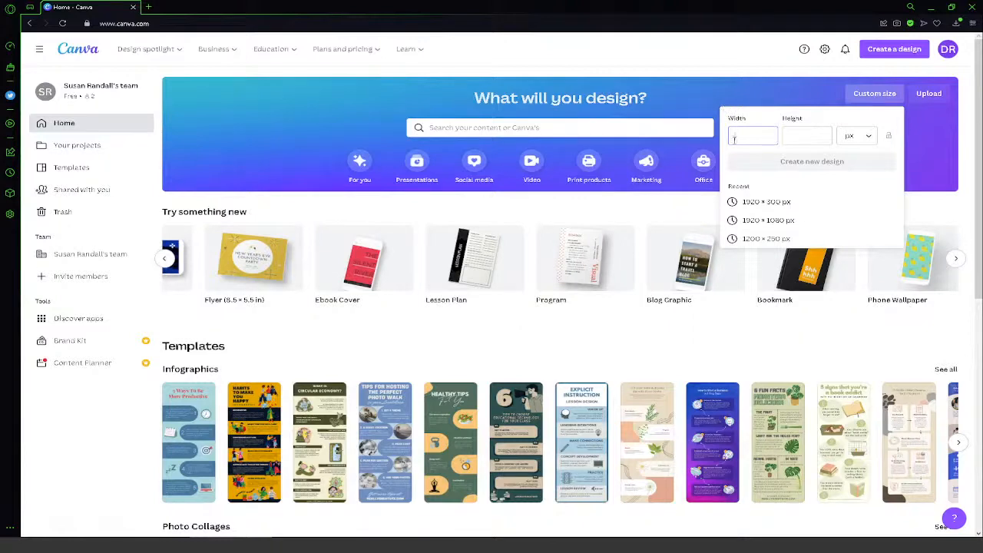
click(867, 137)
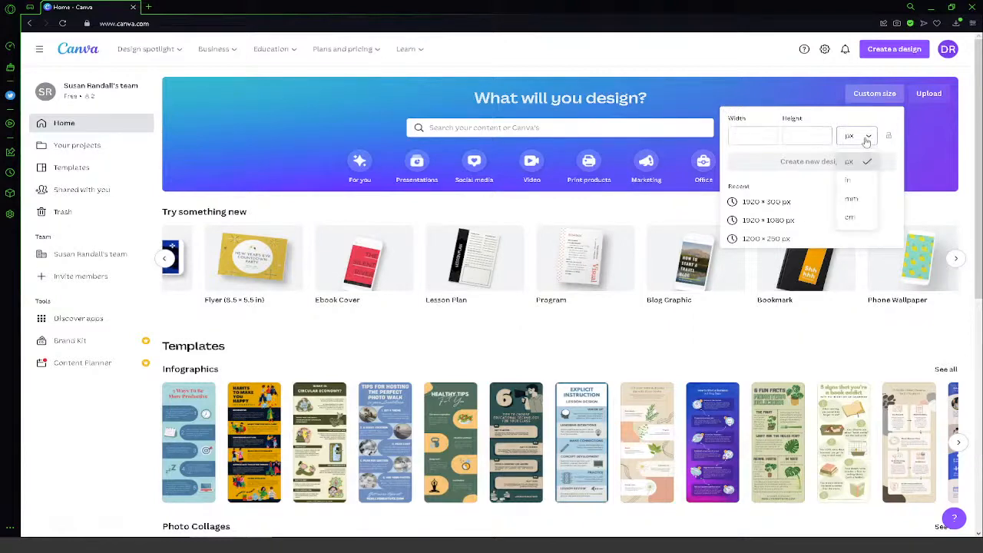
click(867, 161)
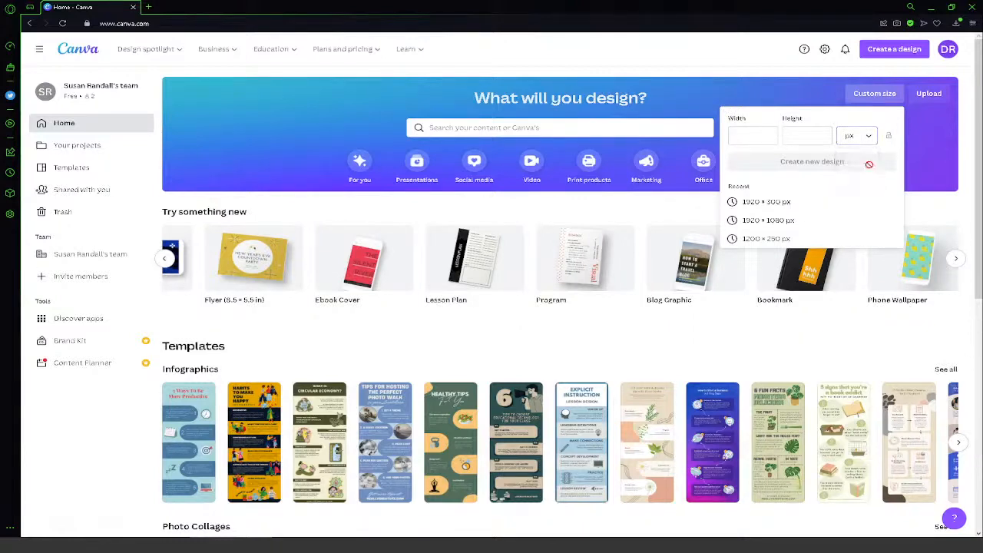
click(760, 142)
text(1920)
click(792, 137)
text(300)
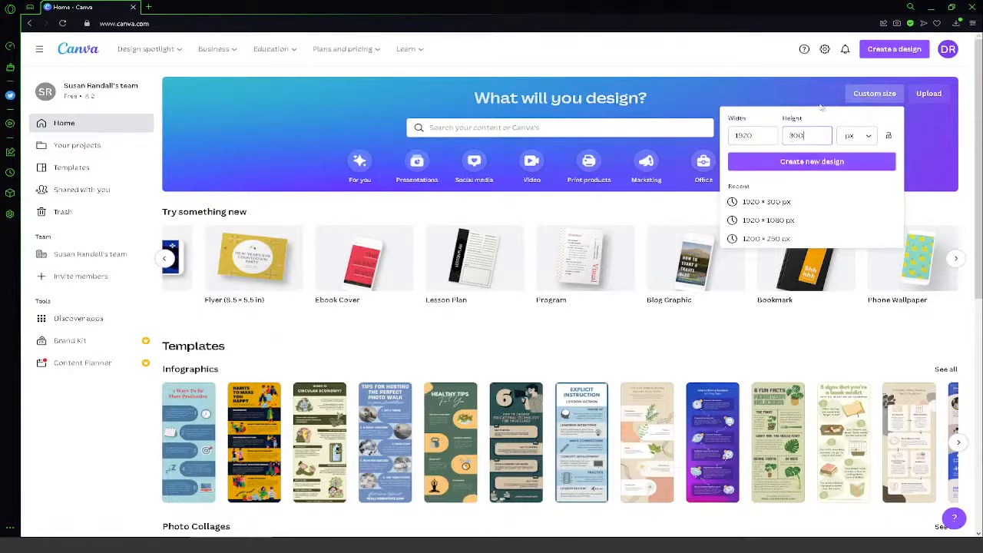
click(825, 167)
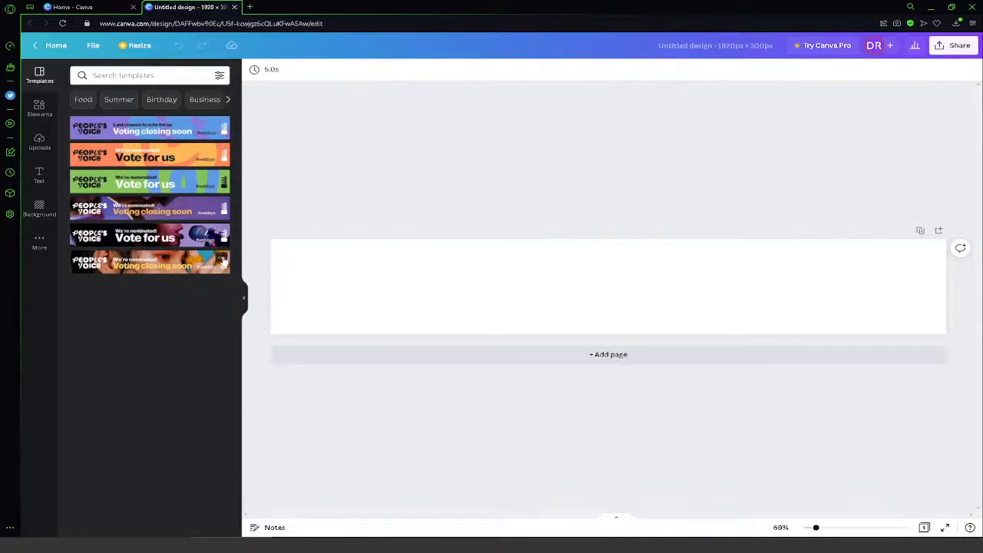
- Apply the purple and blue People's Voice banner template reading "Last chance to vote for us" to the blank page
click(223, 260)
click(155, 323)
click(176, 132)
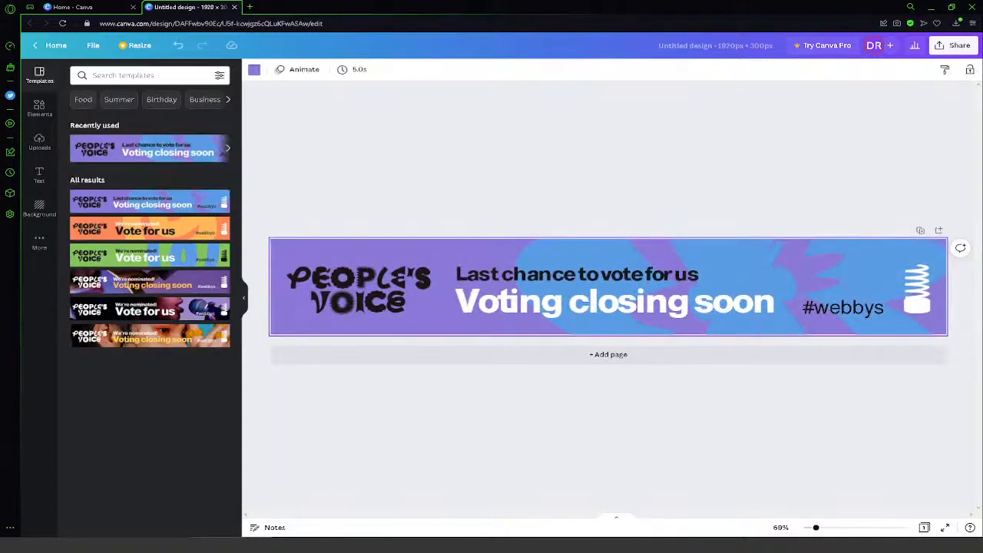
- Recolor the large blue flower graphic behind the banner's text to coral
click(923, 284)
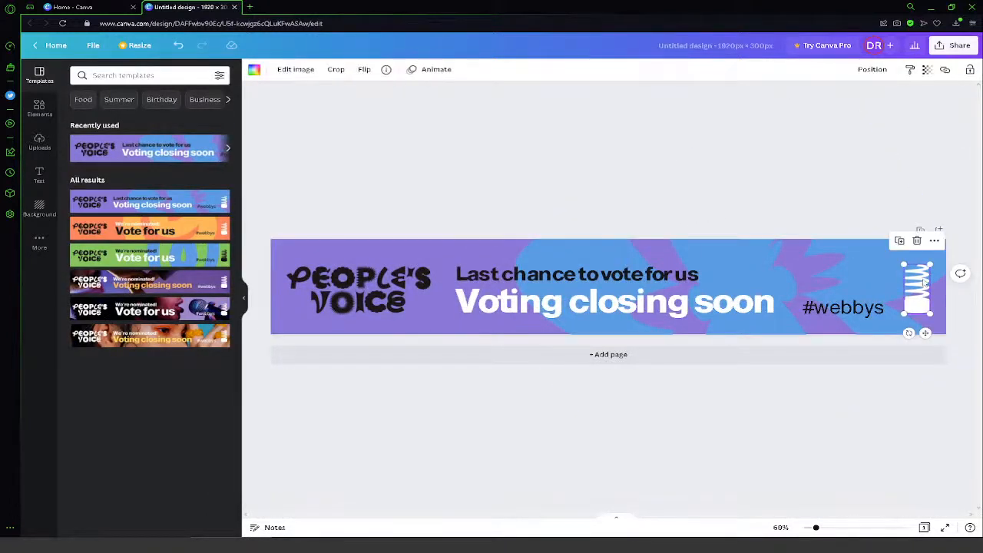
click(816, 309)
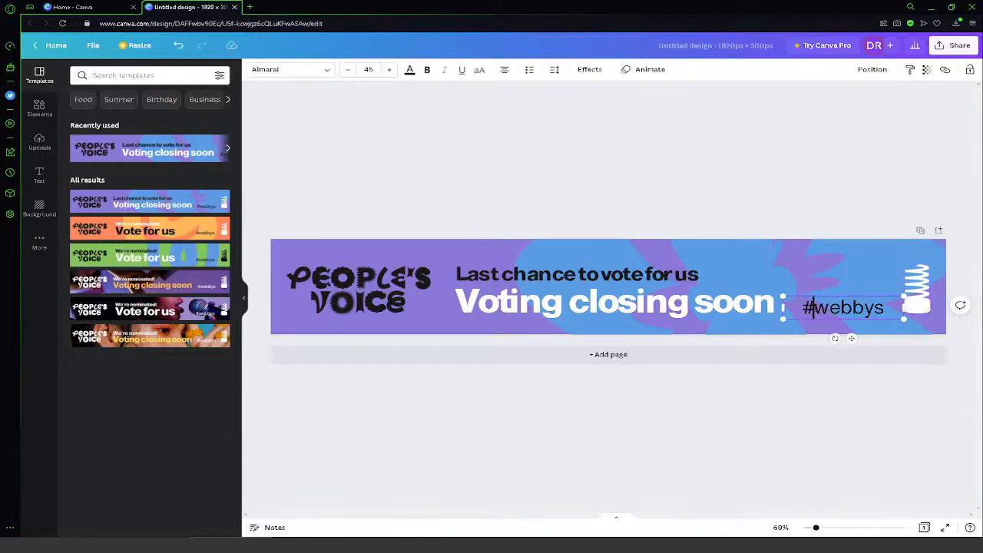
click(530, 292)
click(731, 247)
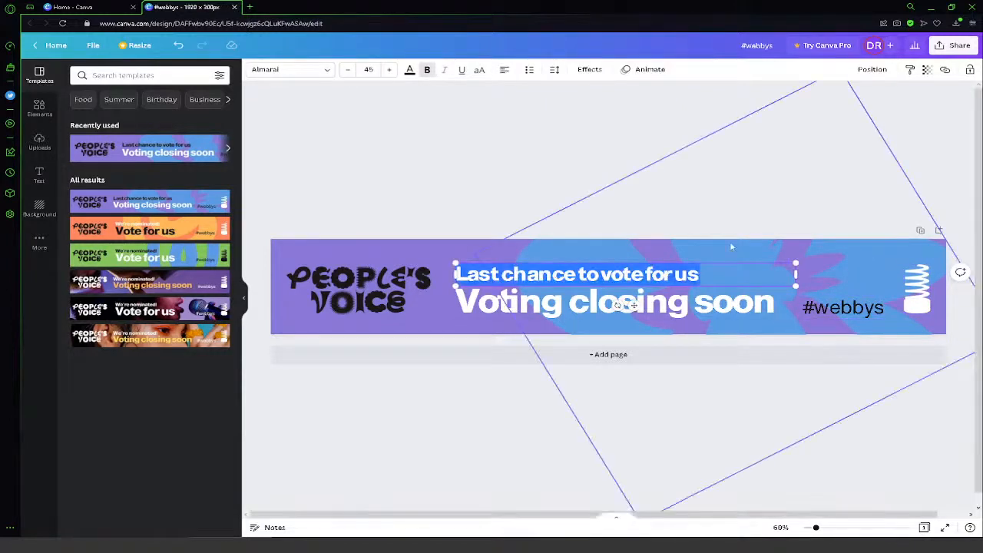
click(255, 69)
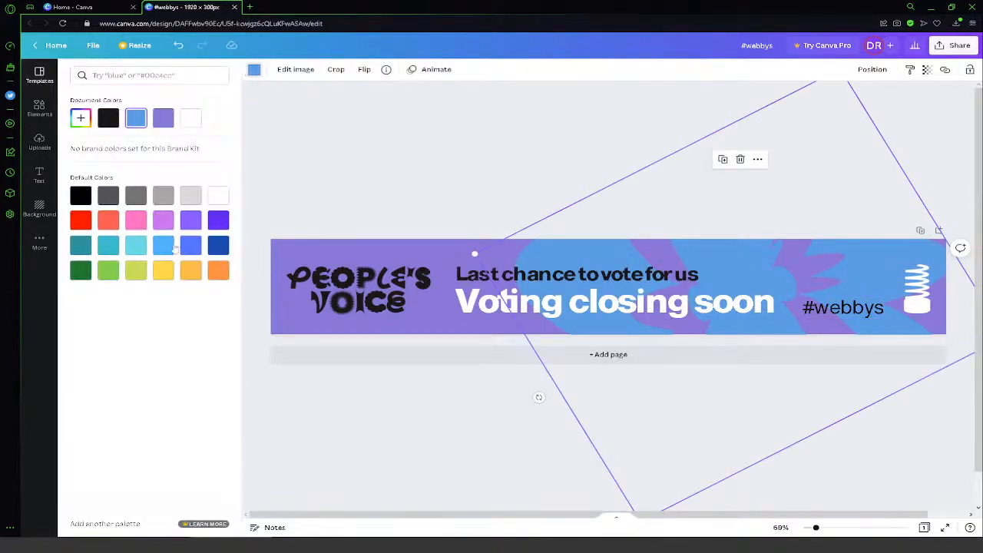
click(108, 220)
- Change the banner's purple page background to aqua blue
click(407, 254)
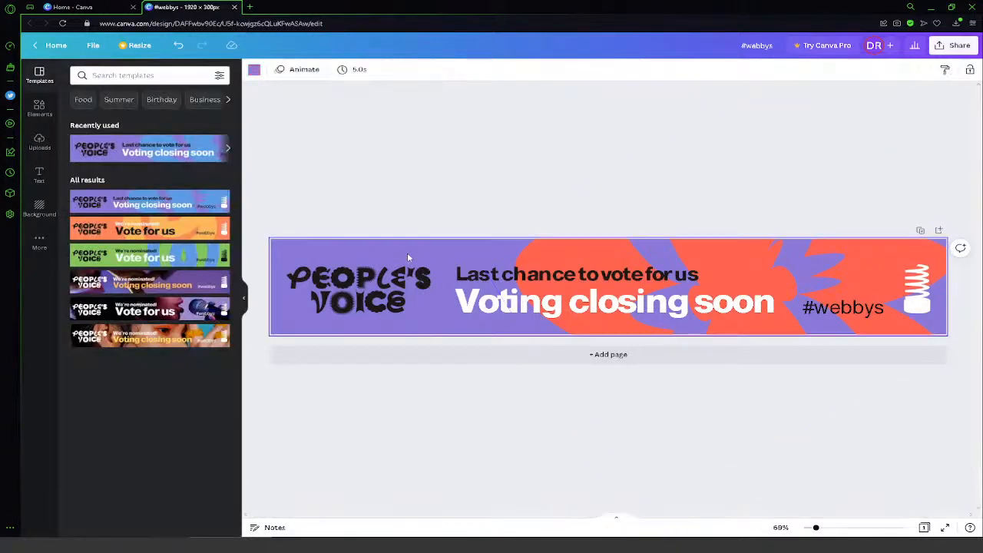
click(254, 70)
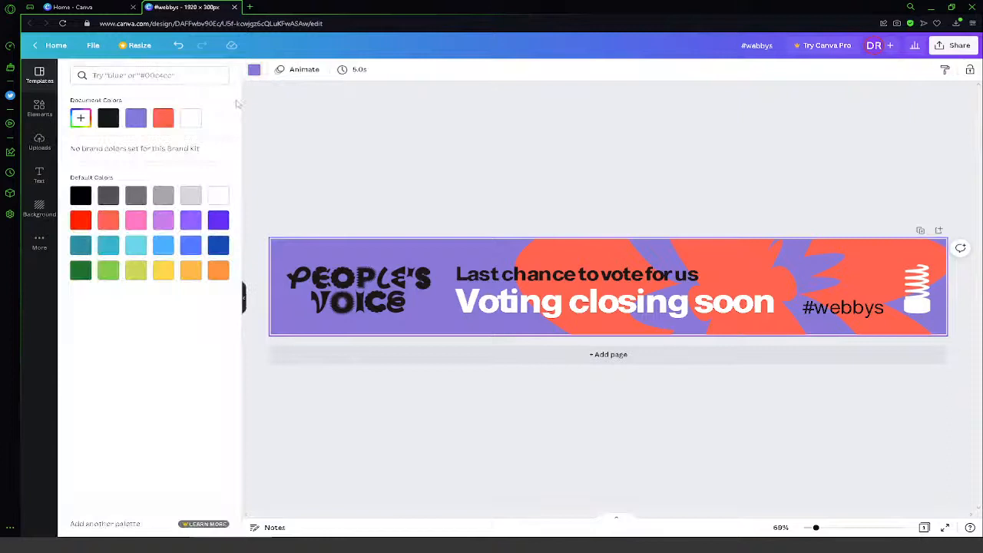
click(108, 246)
- Recolor the black People's Voice lettering graphic to light gray, leaving it uncropped
click(356, 291)
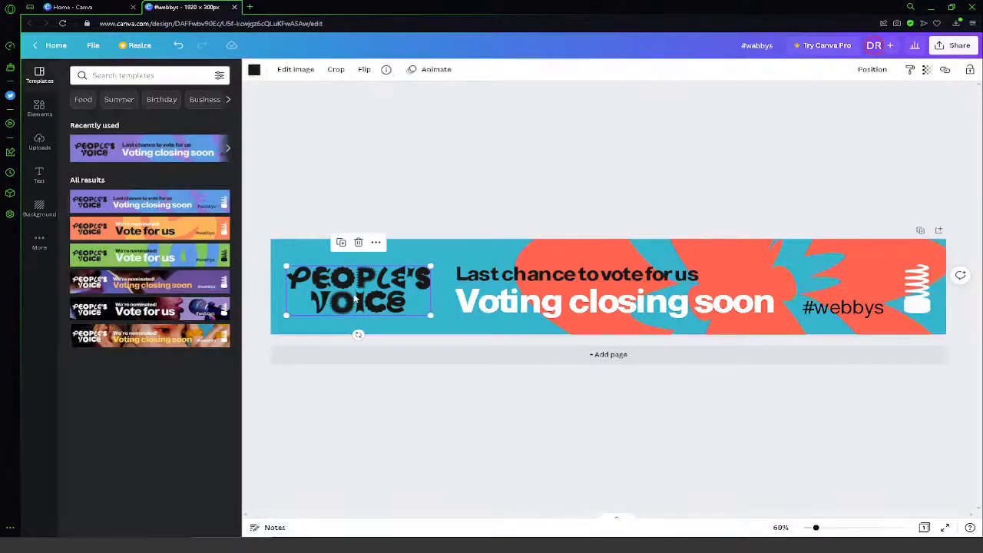
double_click(356, 292)
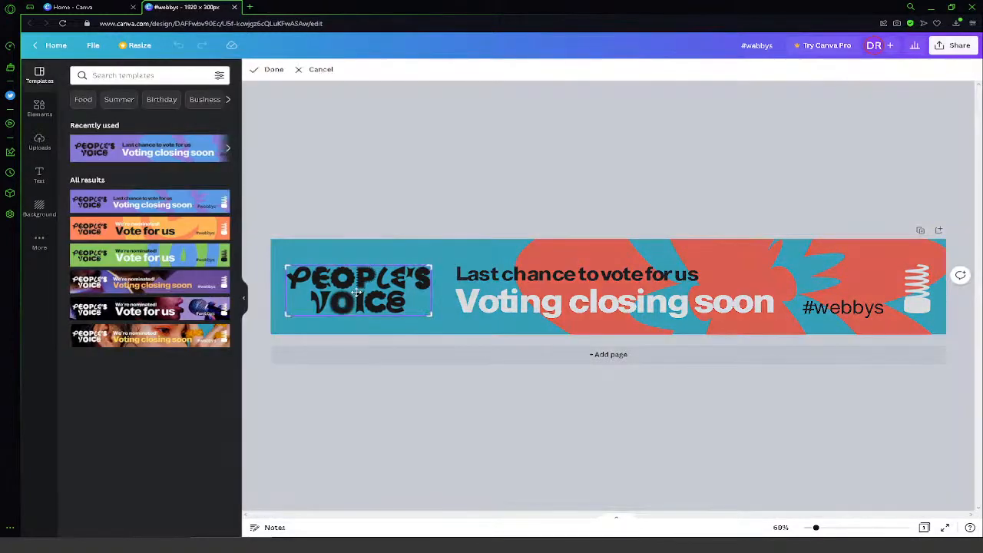
click(309, 70)
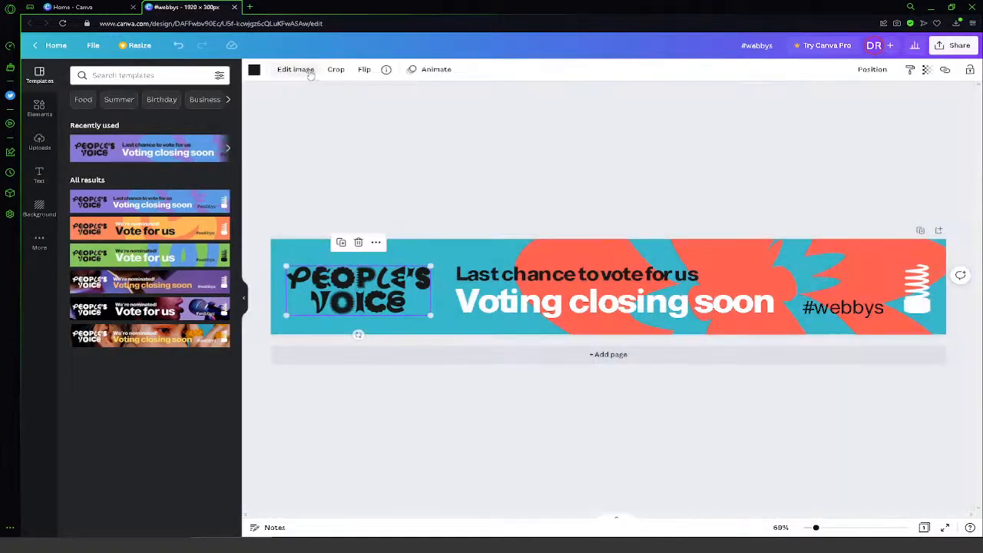
click(255, 70)
click(188, 199)
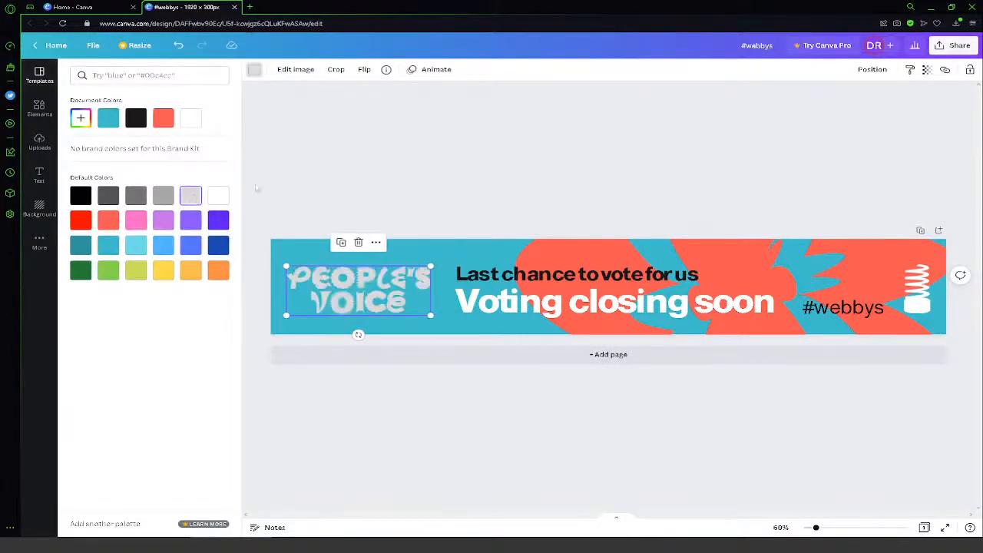
click(366, 195)
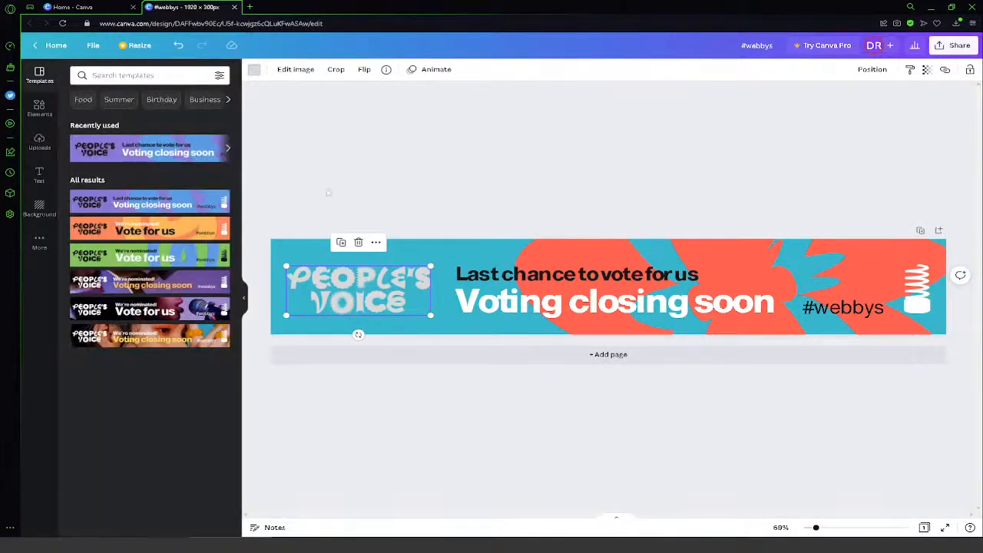
- Clear the banner to a blank page by setting its background to white and deleting all template elements
drag(277, 194, 925, 393)
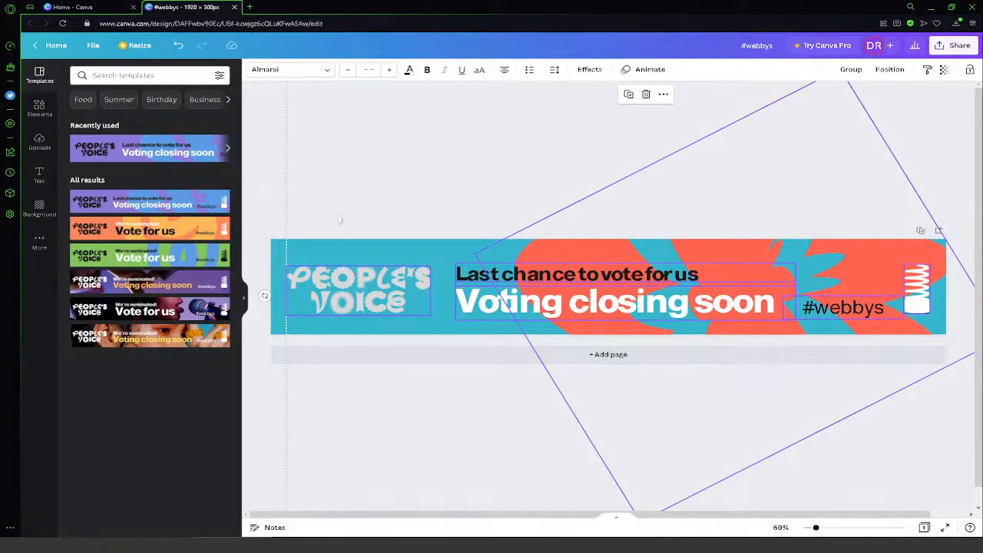
click(318, 247)
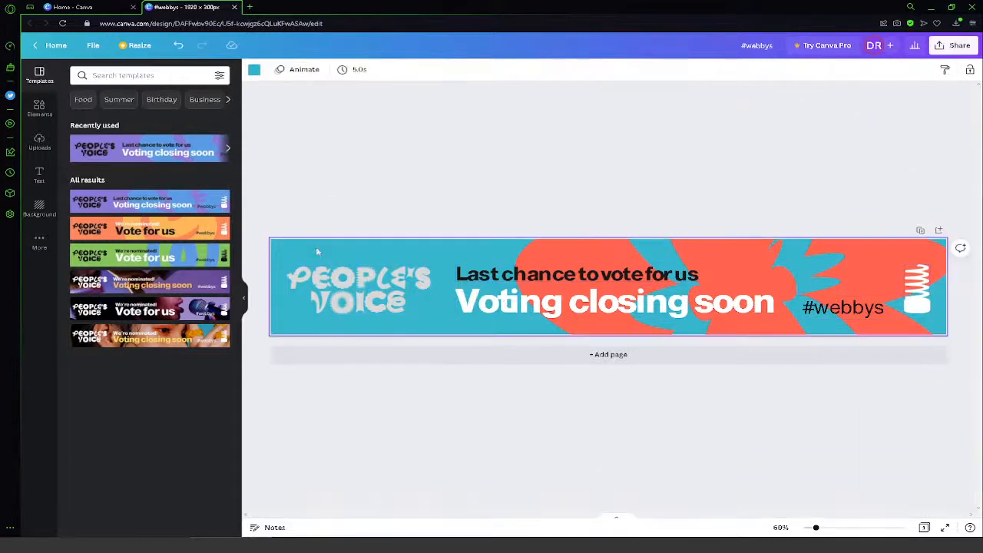
click(253, 70)
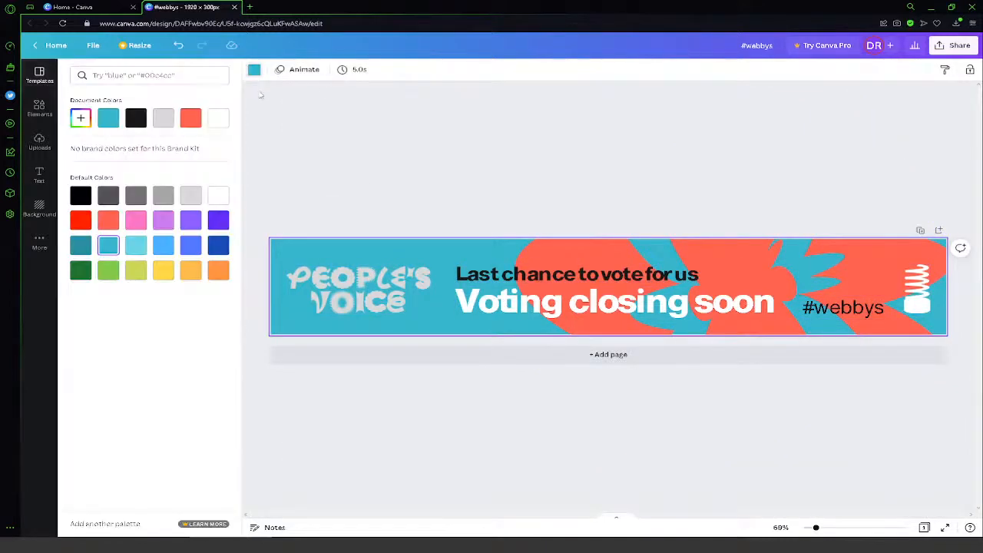
click(218, 117)
drag(291, 188, 917, 401)
key(Delete)
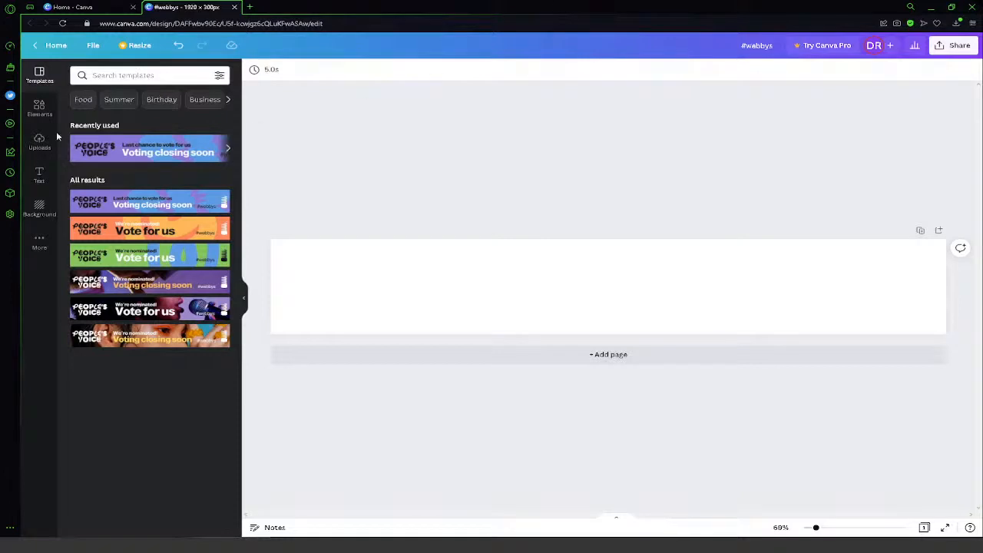
- Show the elements library and rename the design "CCT 121 Banner"
click(40, 109)
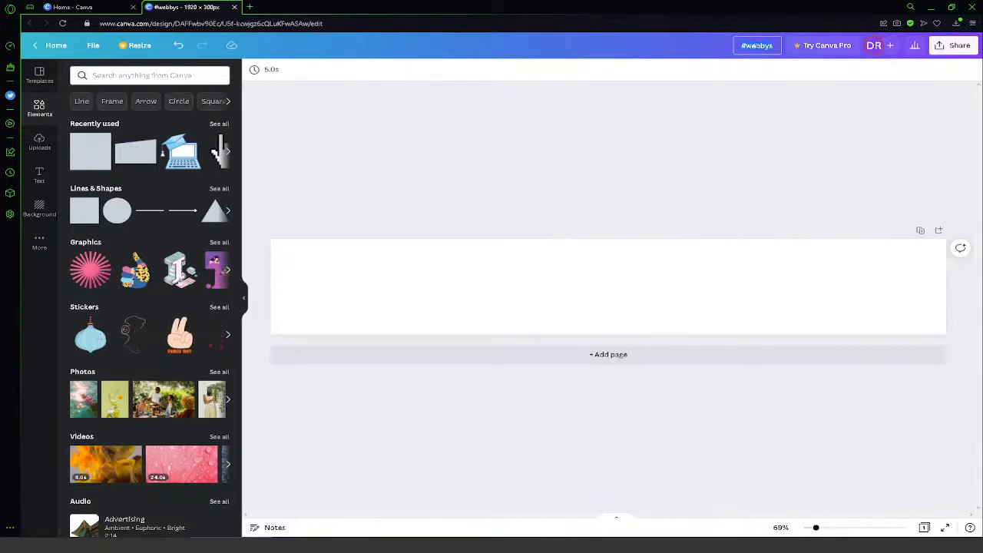
click(758, 46)
text(cCT1)
text(Ban)
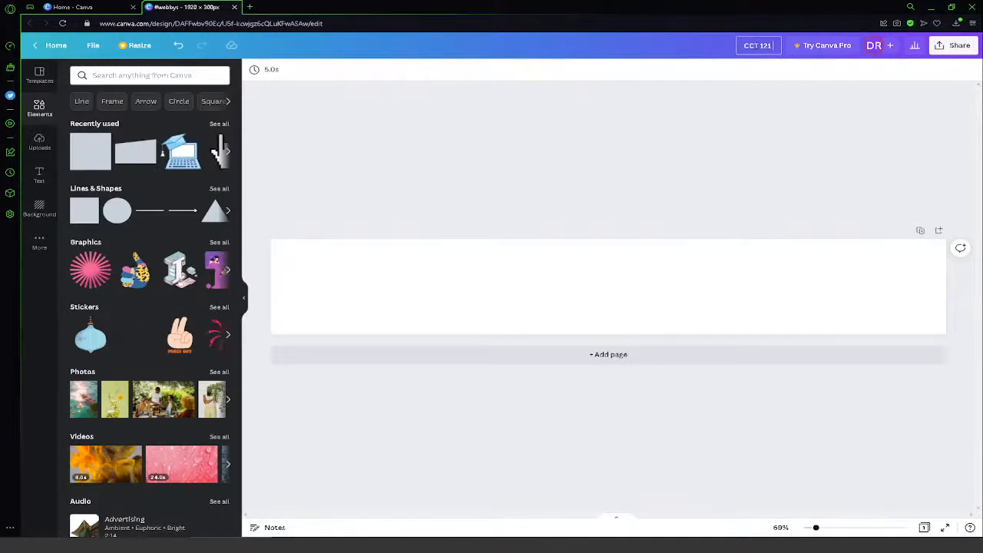
key(BackSpace)
key(BackSpace)
key(BackSpace)
text(Banner)
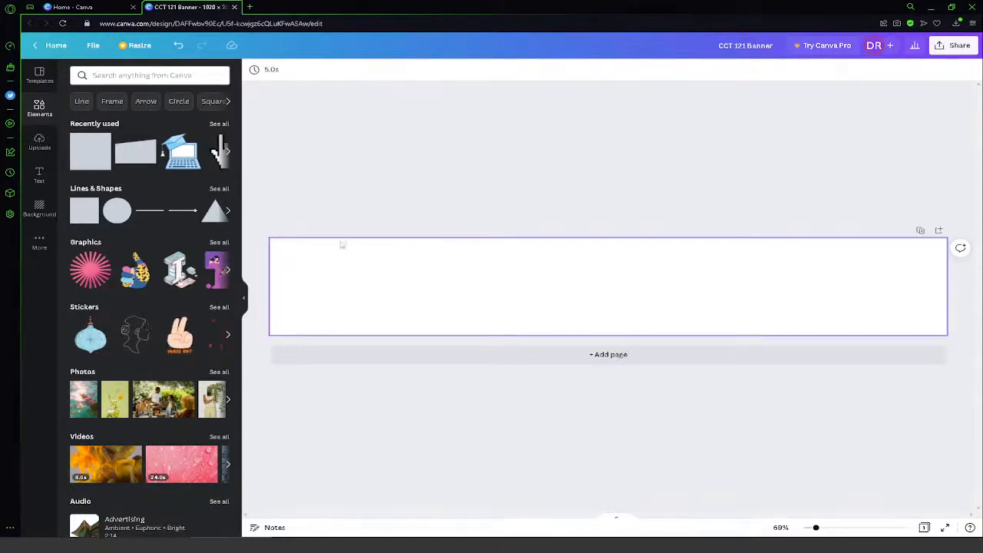
- Search the elements library for "computer" and browse the resulting graphics and photos
click(155, 76)
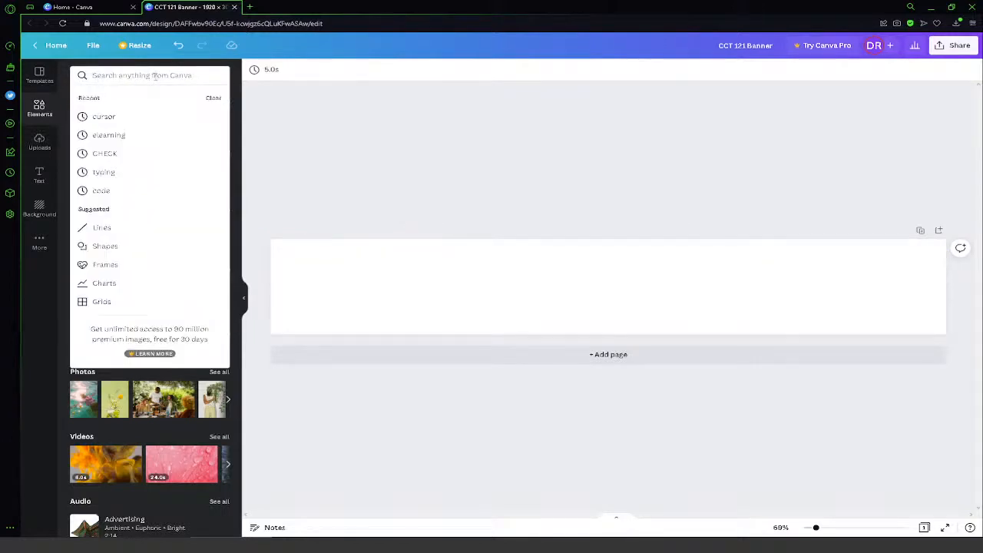
text(computer)
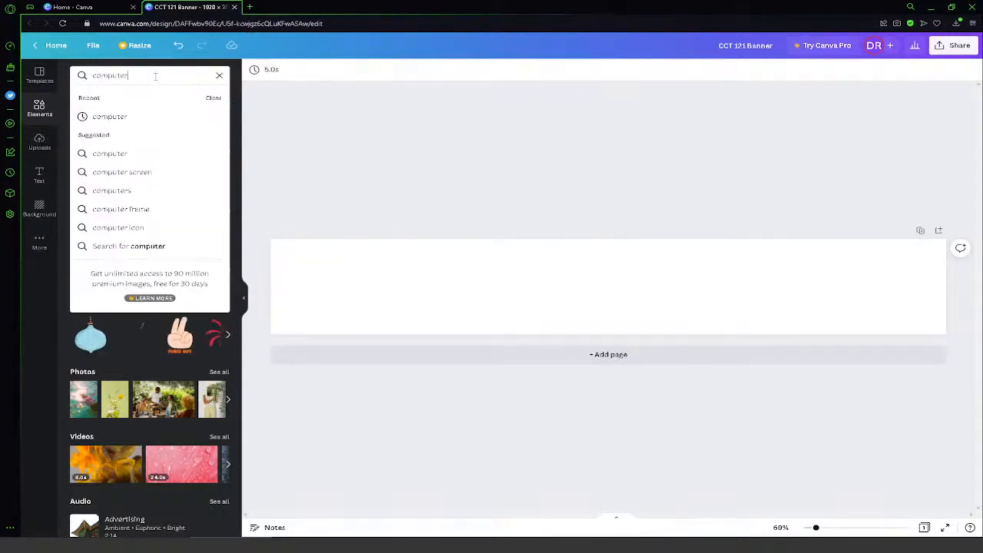
key(Return)
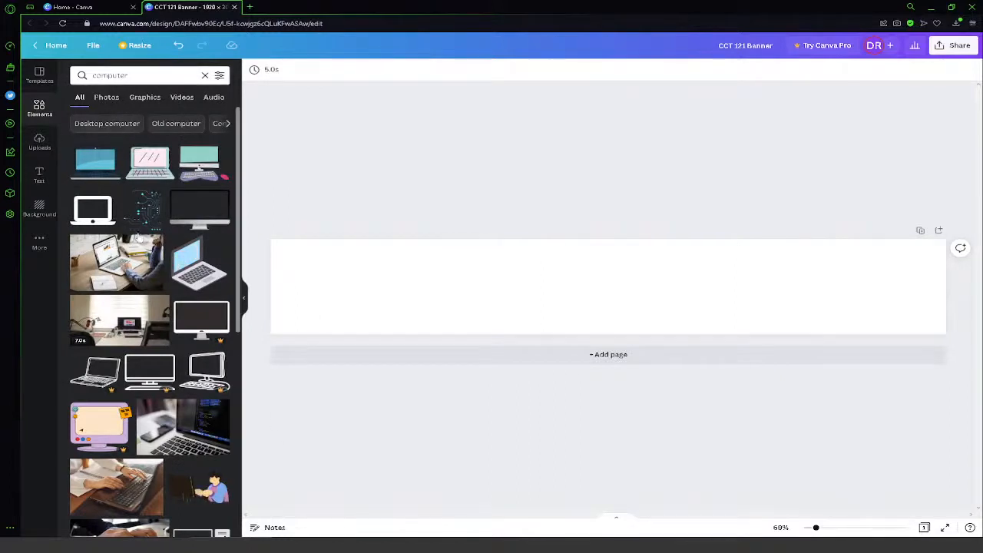
scroll(150, 200, down, 1)
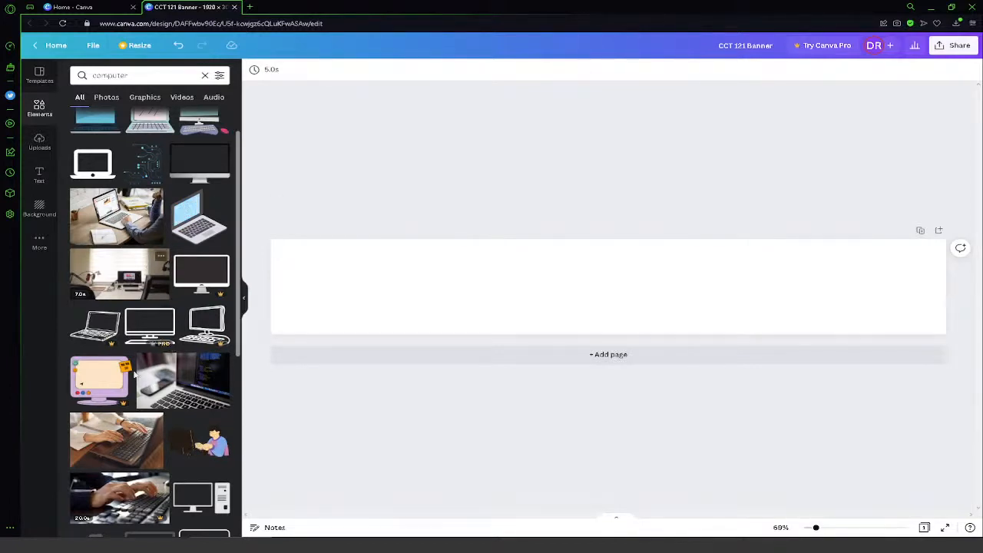
scroll(90, 443, up, 1)
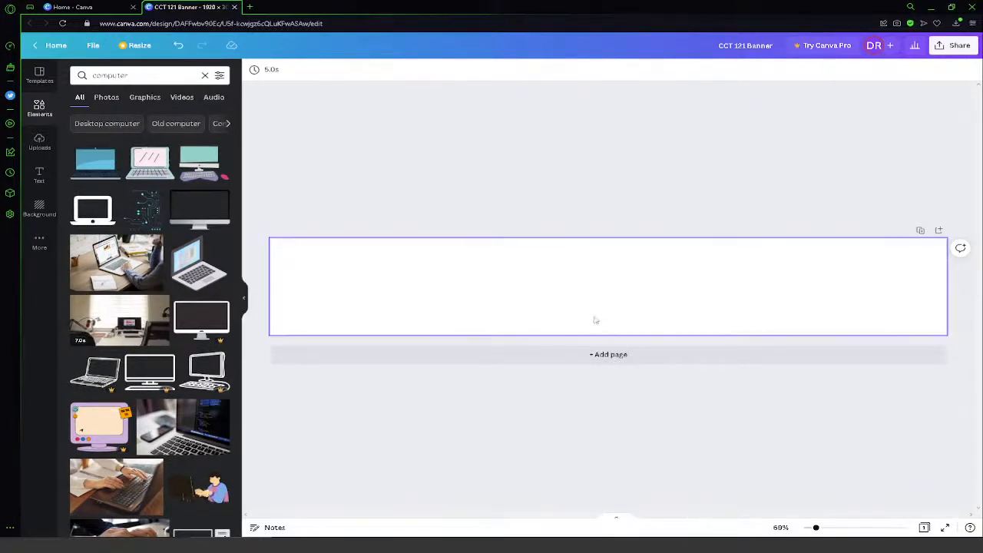
- Add the blue circuit-line graphic at the banner's right end and enlarge it to the full banner height
click(143, 222)
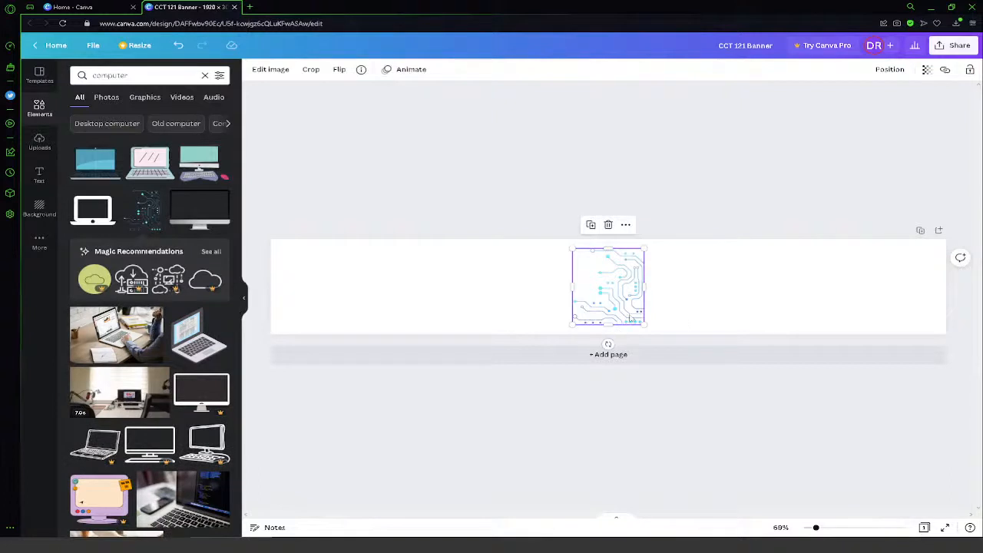
drag(631, 319, 932, 327)
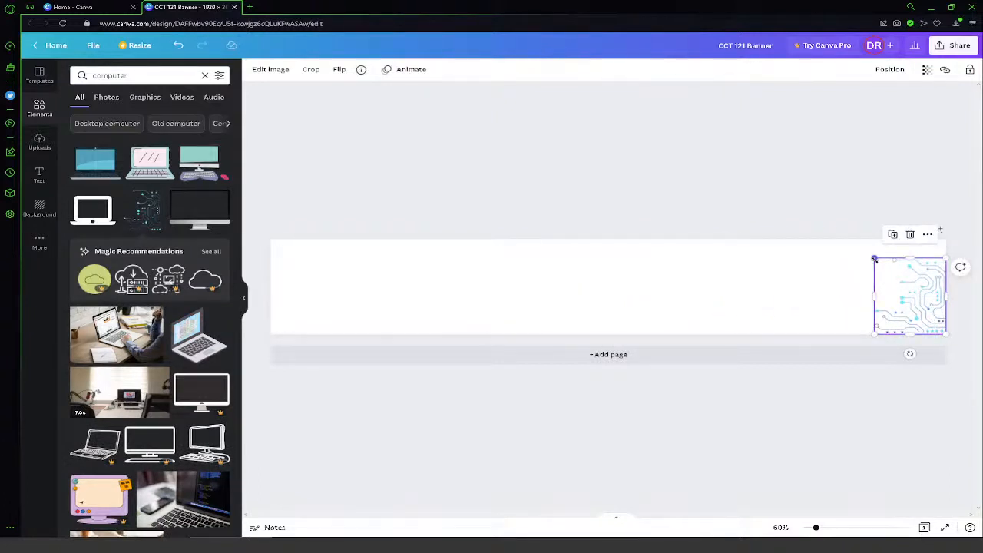
drag(874, 259, 855, 241)
click(748, 222)
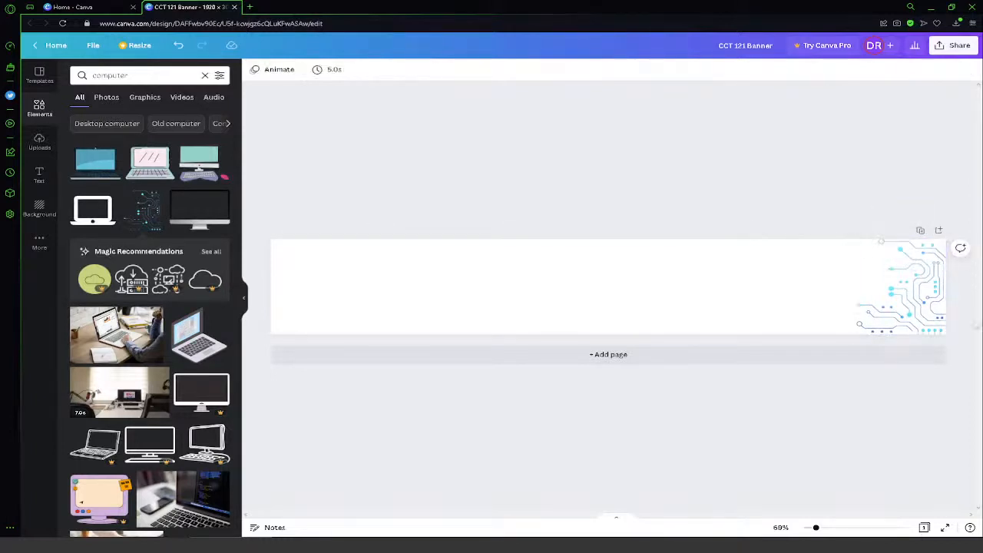
click(895, 307)
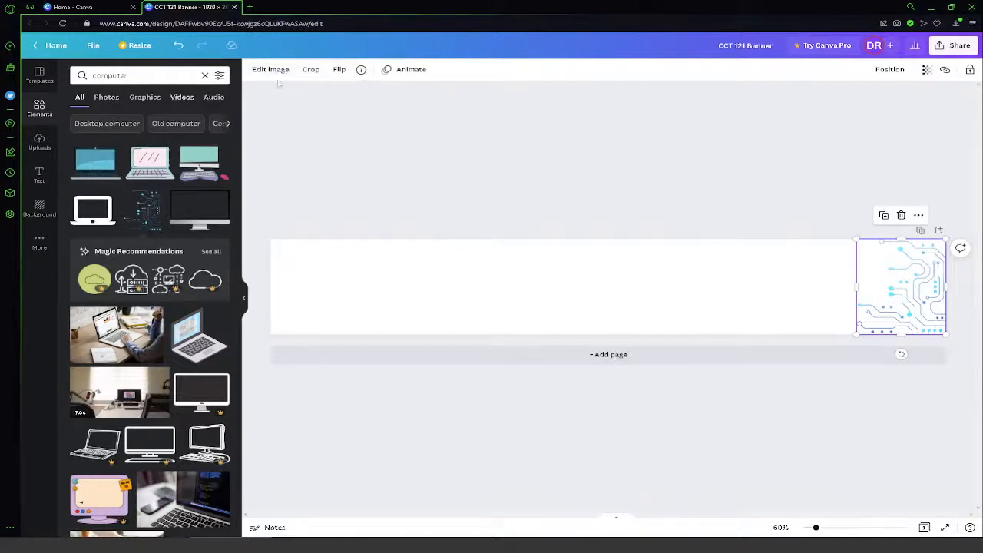
click(386, 191)
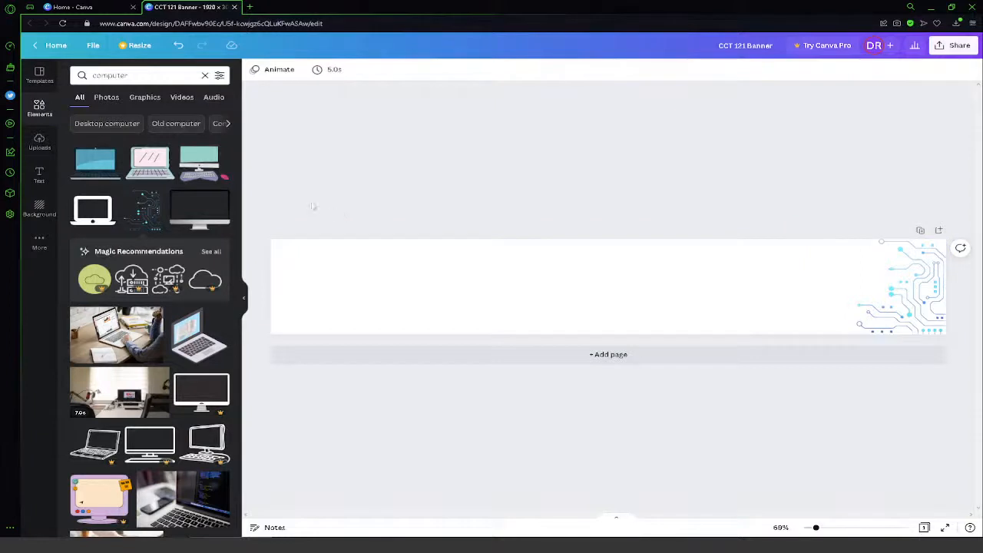
- Add the desktop computer graphic with keyboard and pink mouse, enlarged to almost the banner's height and centered on the page
click(104, 176)
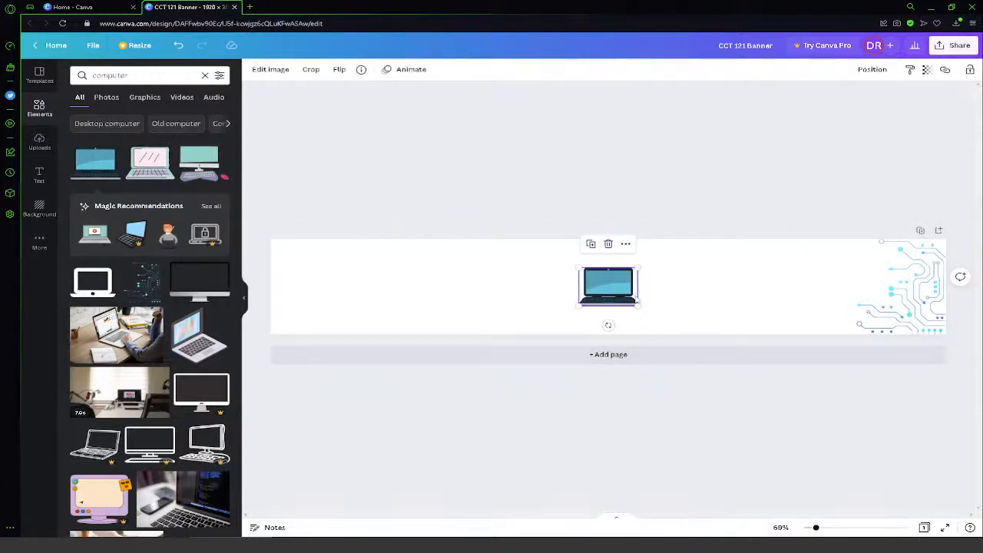
key(Delete)
click(196, 178)
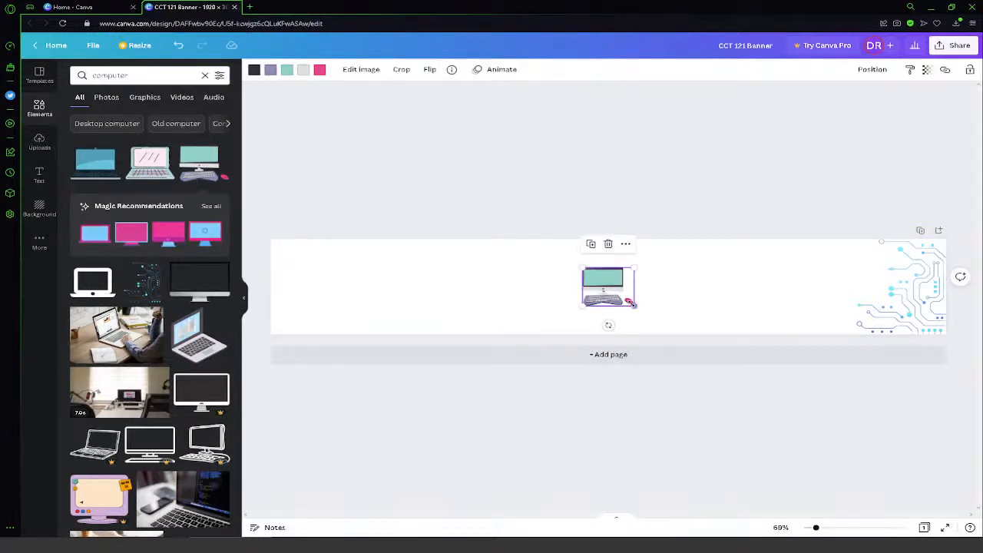
drag(632, 304, 673, 333)
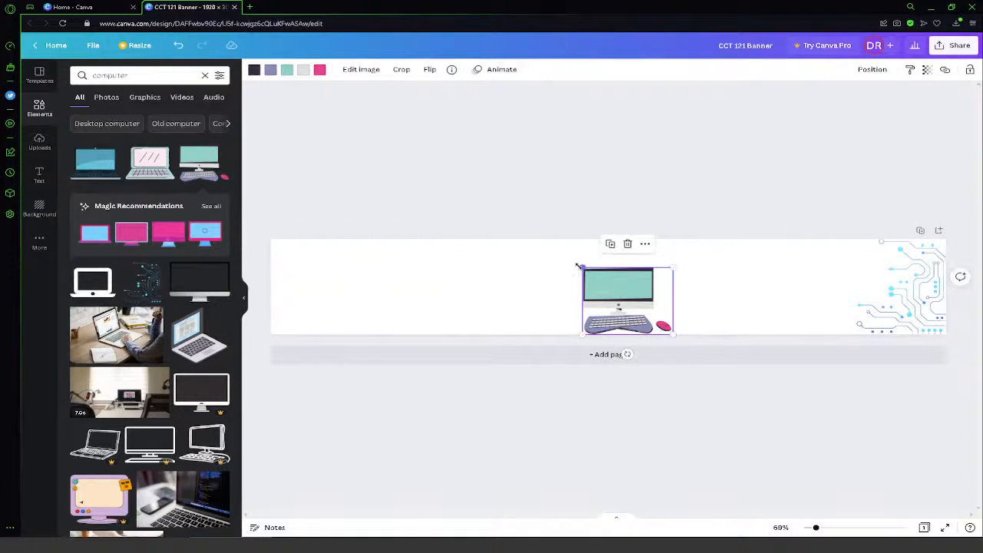
drag(579, 266, 554, 248)
mouse_move(614, 288)
mouse_down()
mouse_move(609, 278)
mouse_move(612, 287)
mouse_up()
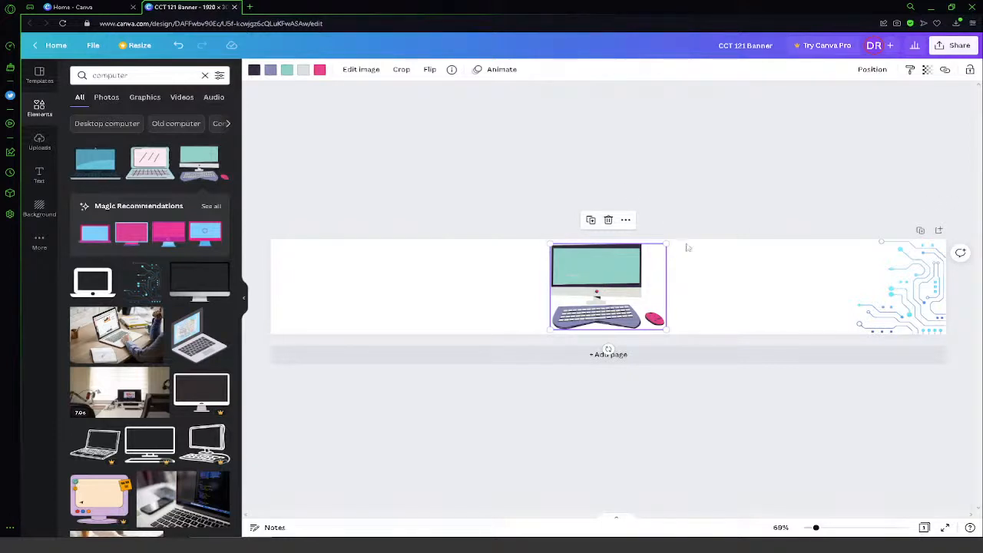
- Recolor the desktop computer graphic: make the pink mouse lime and the light gray base, stand and keys green
click(880, 296)
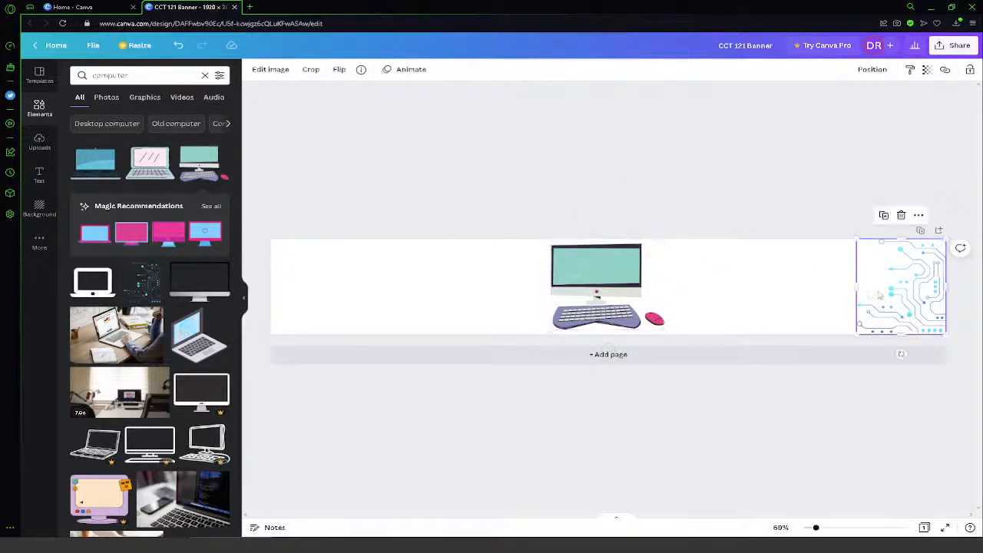
click(608, 281)
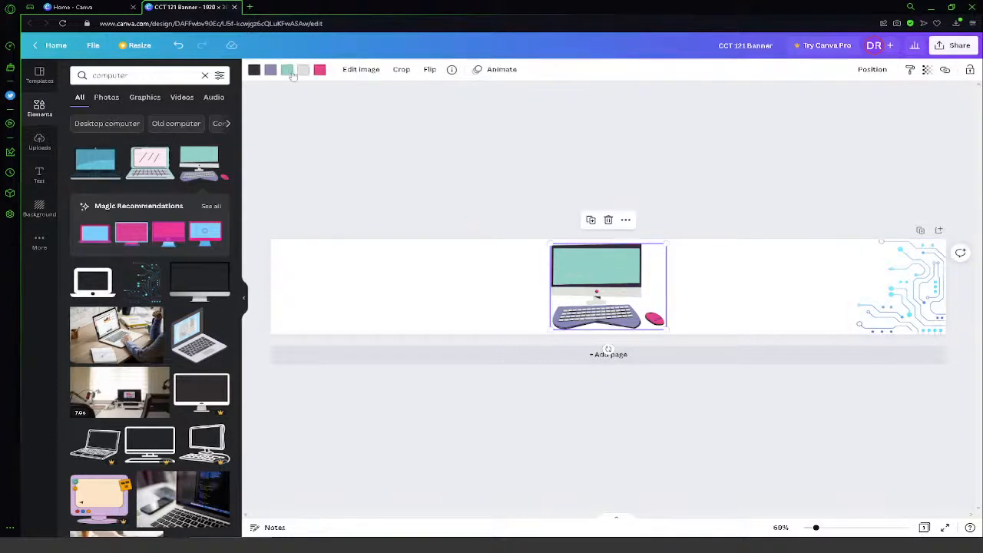
click(320, 70)
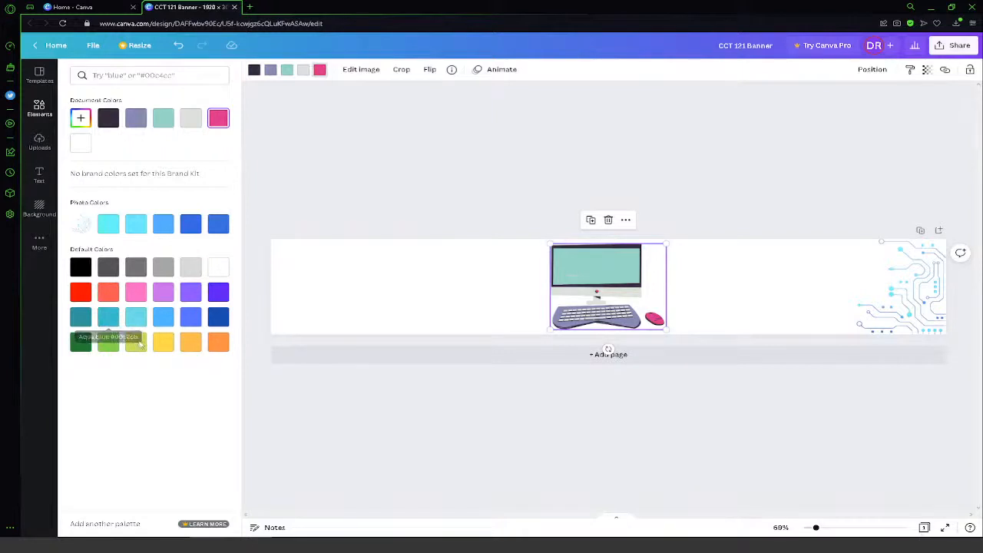
click(136, 342)
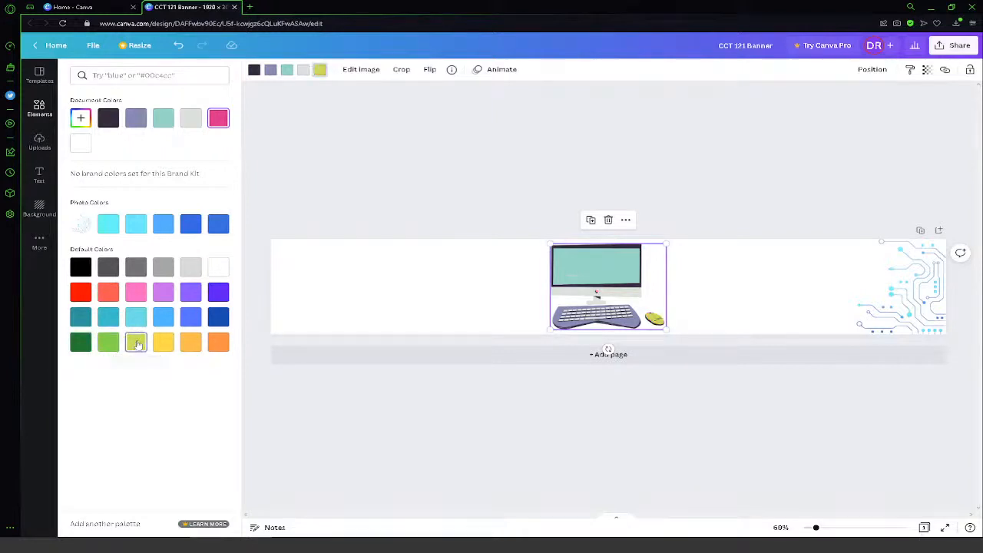
click(305, 72)
click(302, 73)
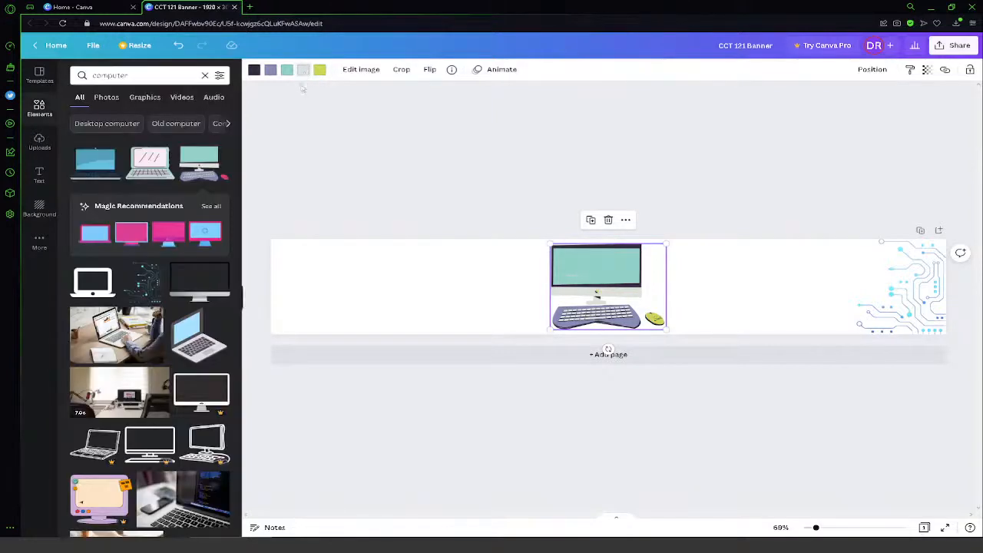
click(304, 72)
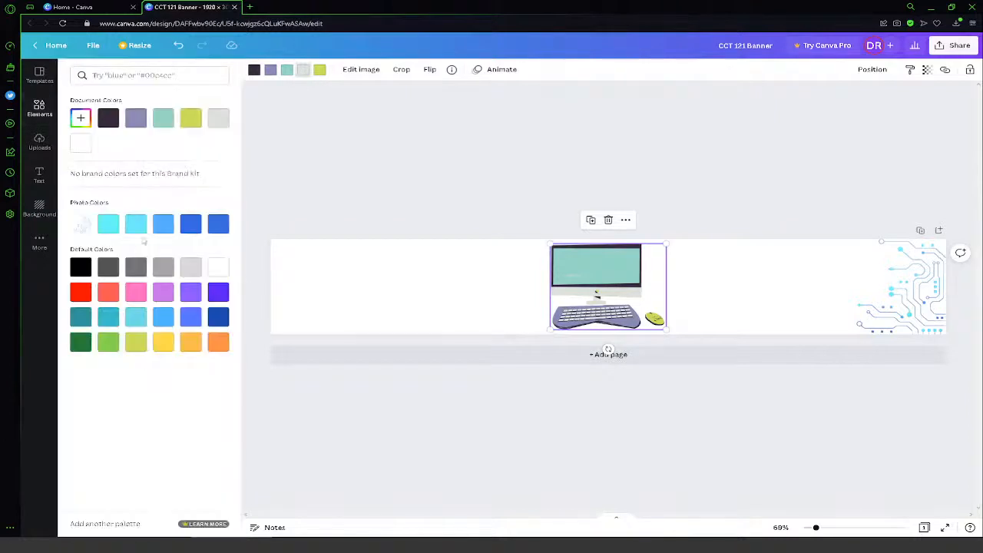
click(107, 343)
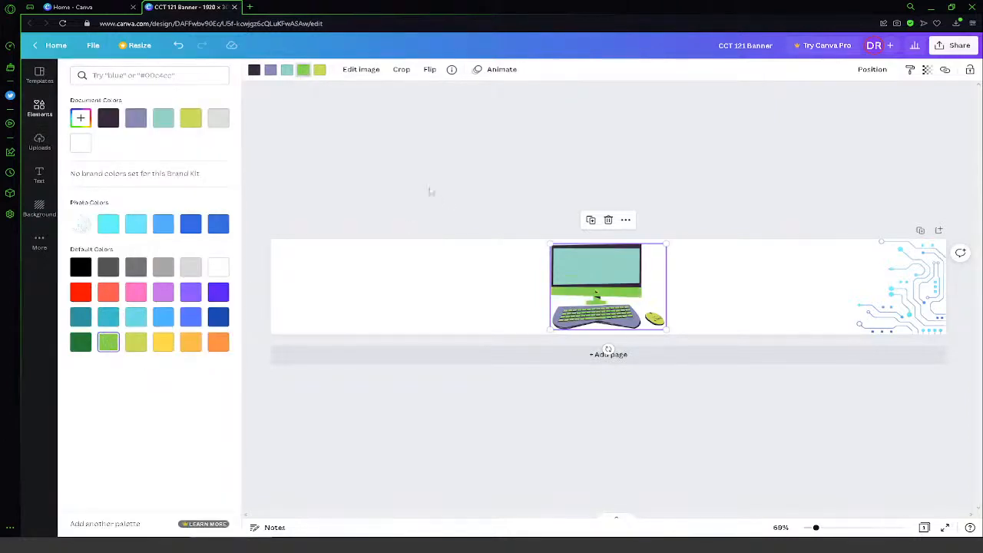
- Change the computer graphic's teal screen color to coral red
click(289, 70)
click(288, 70)
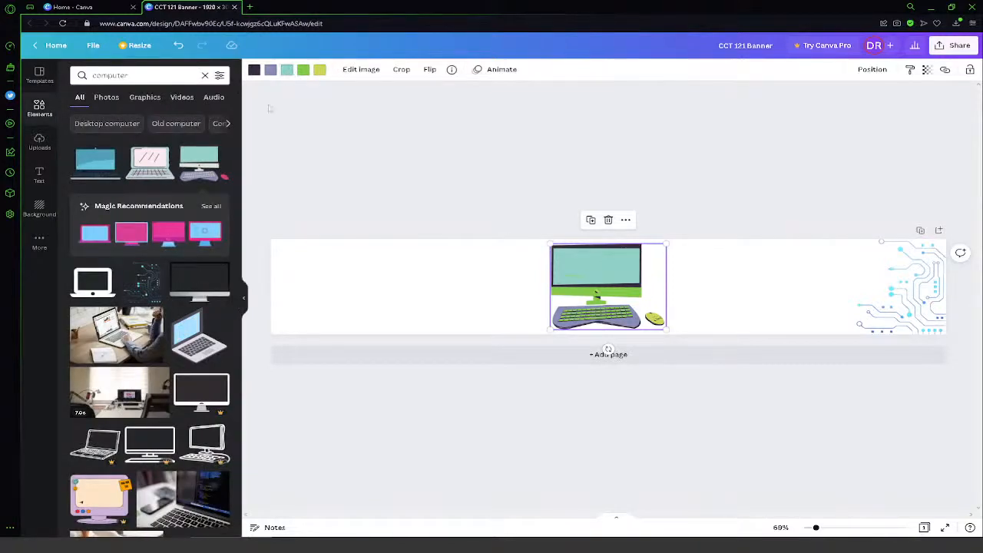
click(286, 72)
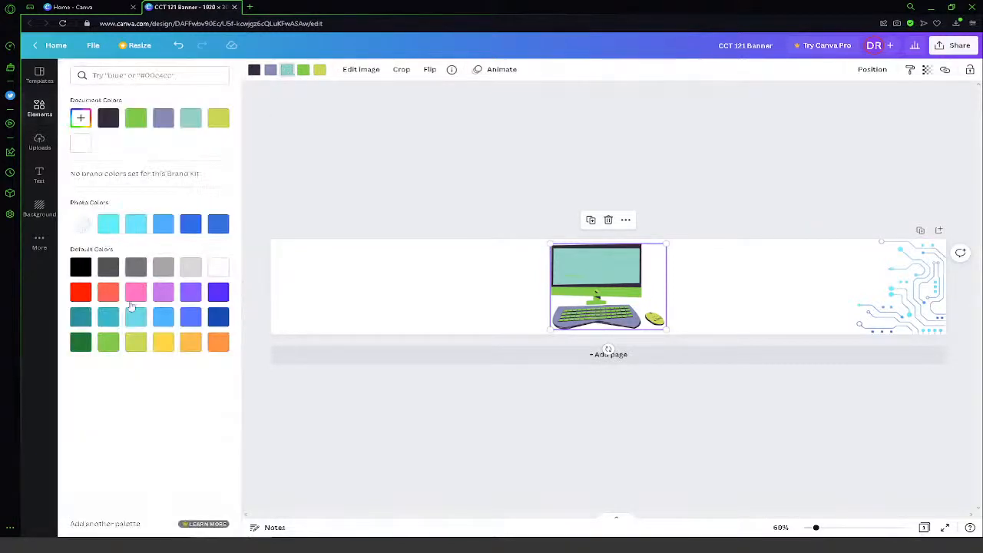
click(108, 292)
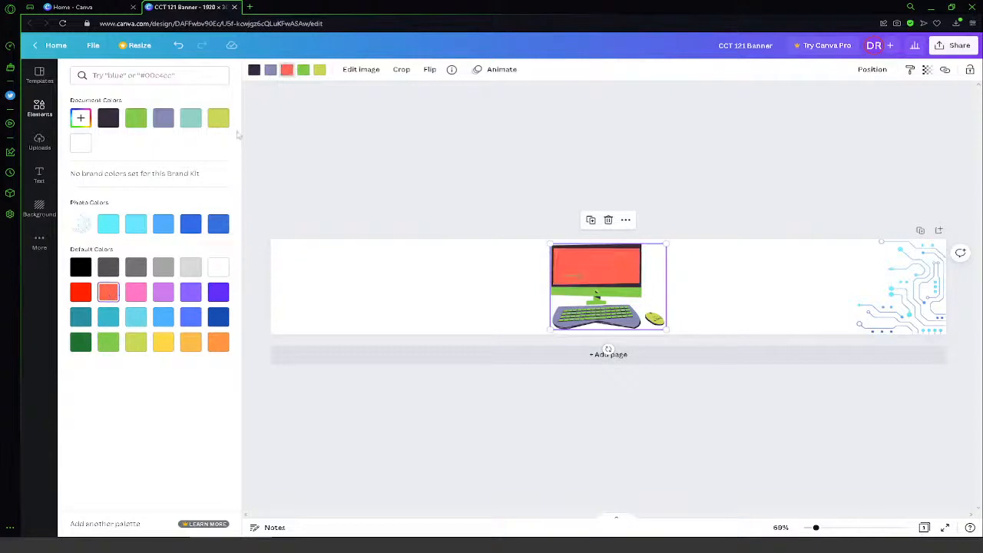
- Delete the desktop computer graphic from the middle of the banner
click(271, 71)
click(271, 70)
drag(467, 189, 767, 344)
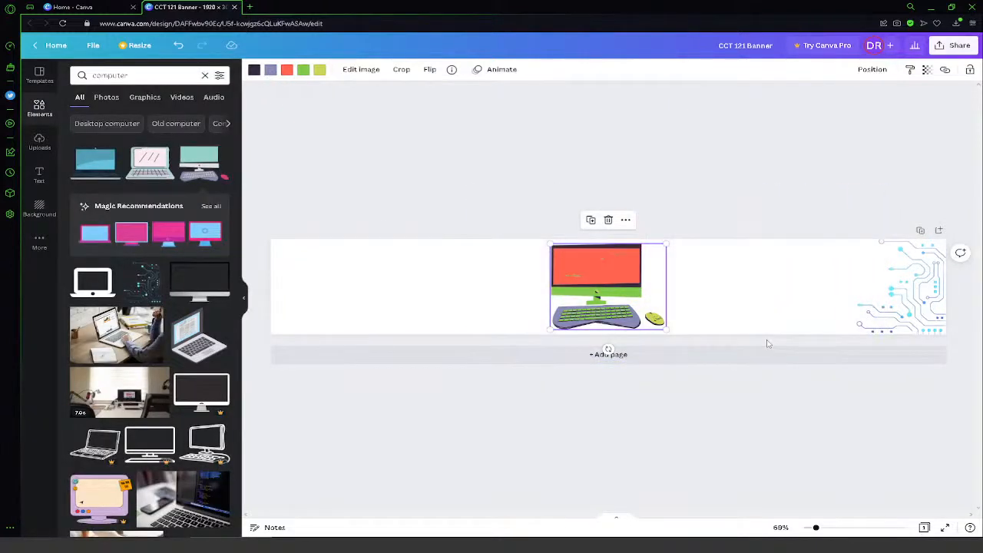
key(Delete)
- Adjust the circuit-line graphic with saturation 78, tint 41 and X-Process -100
click(891, 270)
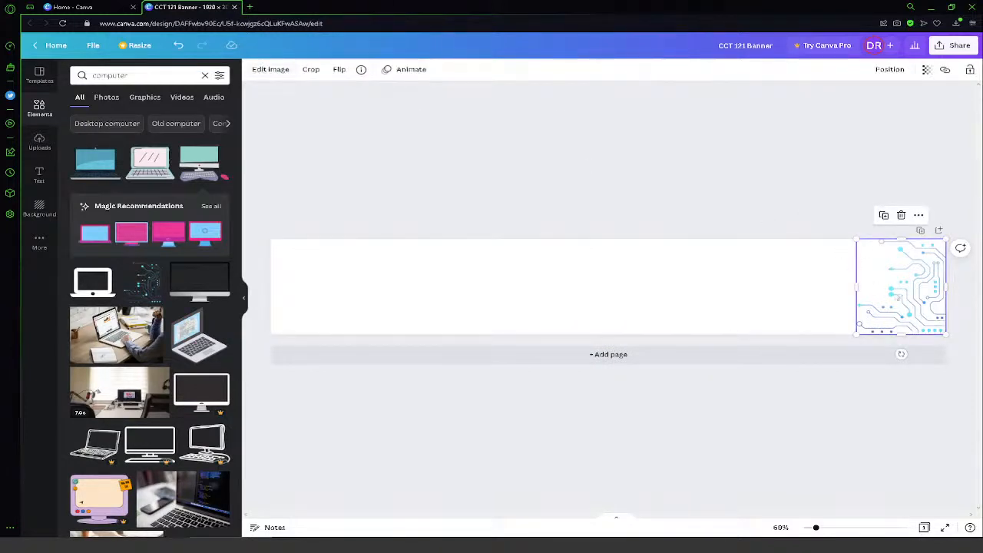
click(264, 70)
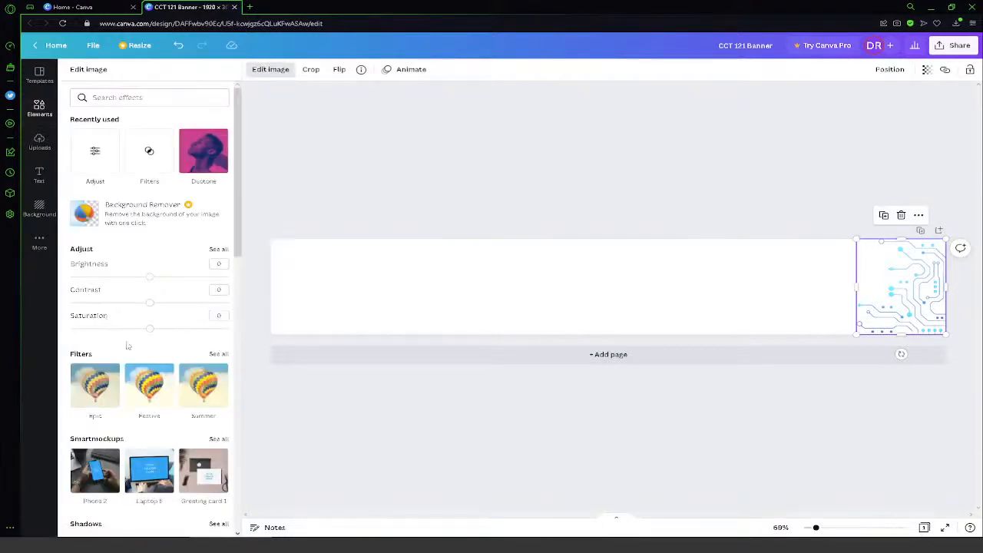
scroll(186, 345, down, 1)
scroll(176, 361, up, 1)
click(110, 158)
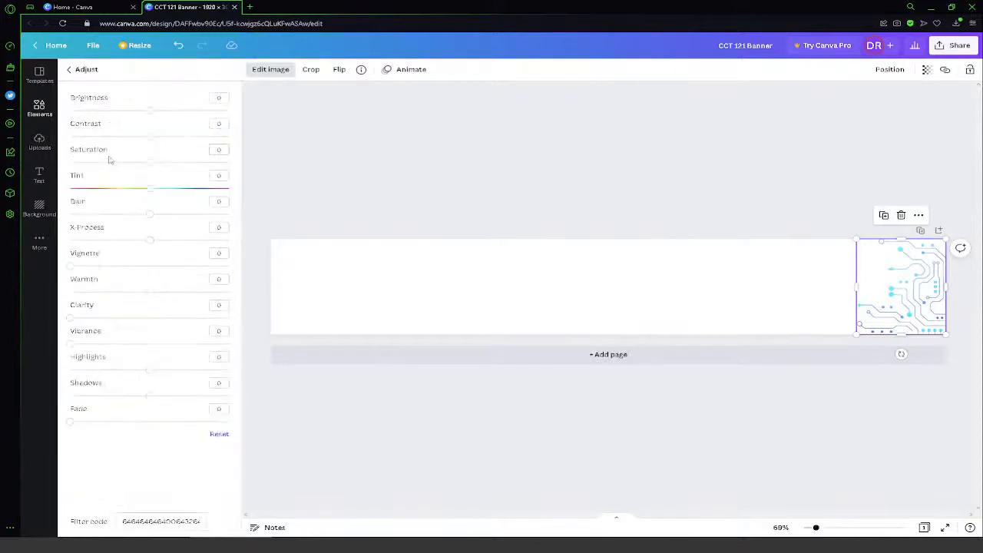
drag(153, 193, 105, 189)
drag(151, 165, 213, 165)
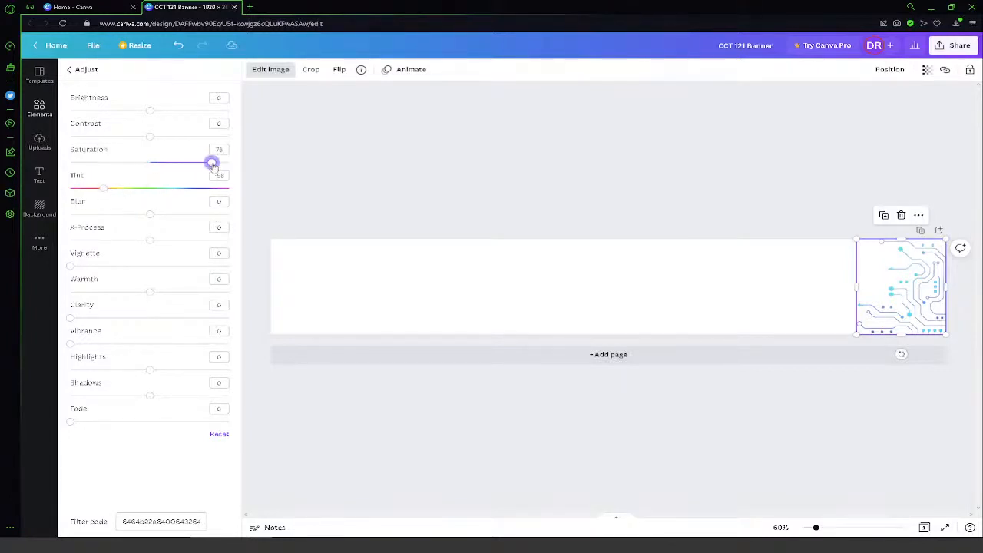
drag(107, 194, 70, 240)
drag(141, 242, 70, 240)
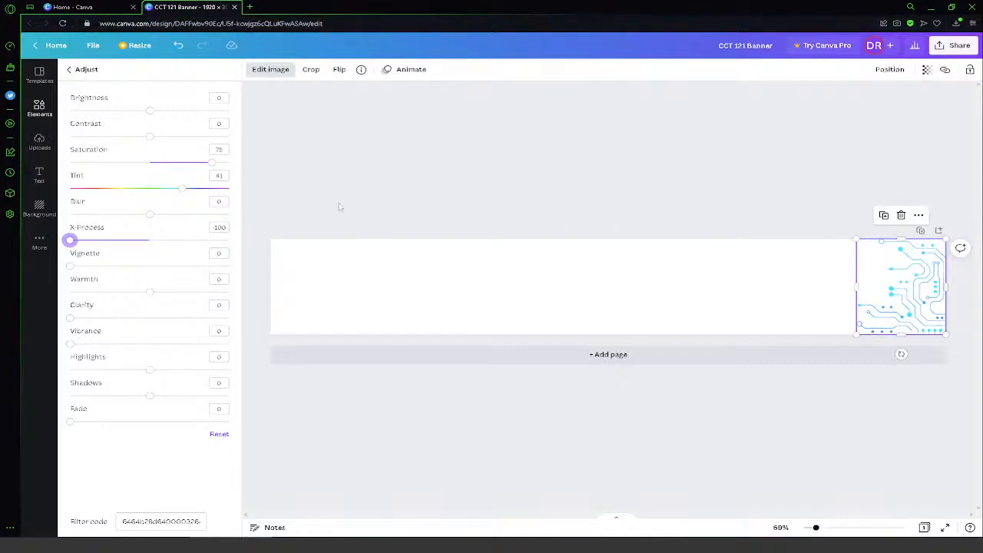
click(84, 70)
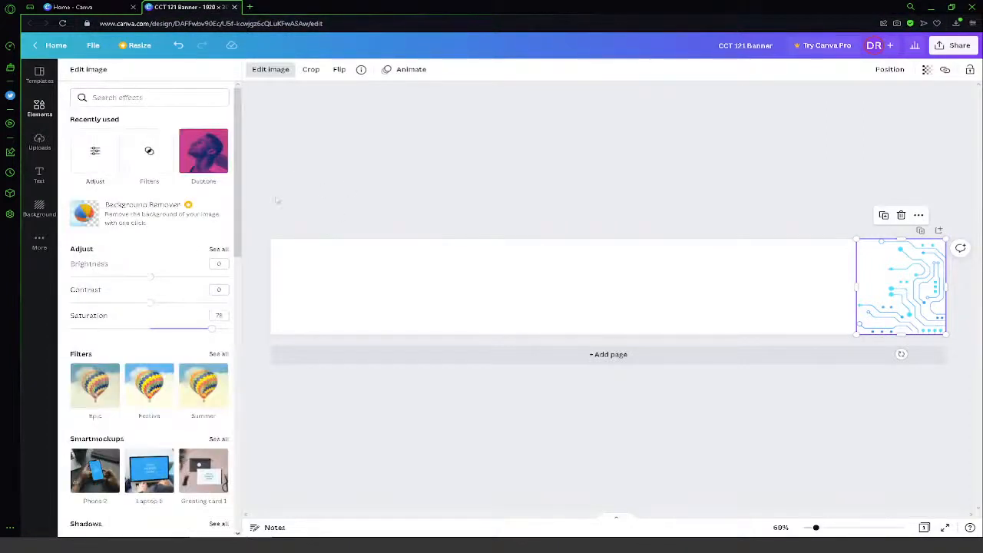
- Apply the Sea Blue Duotone effect to the circuit-line graphic
scroll(124, 381, down, 5)
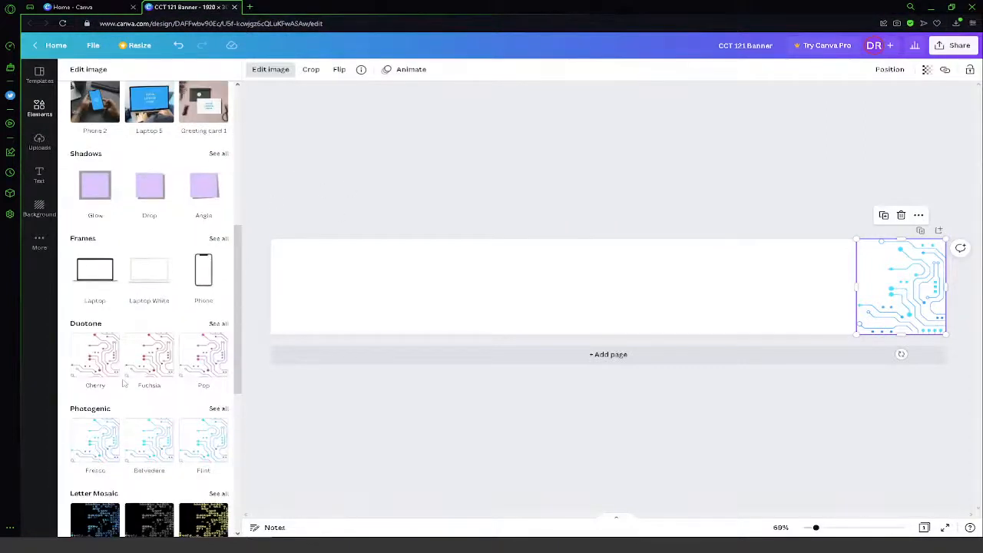
scroll(121, 307, up, 1)
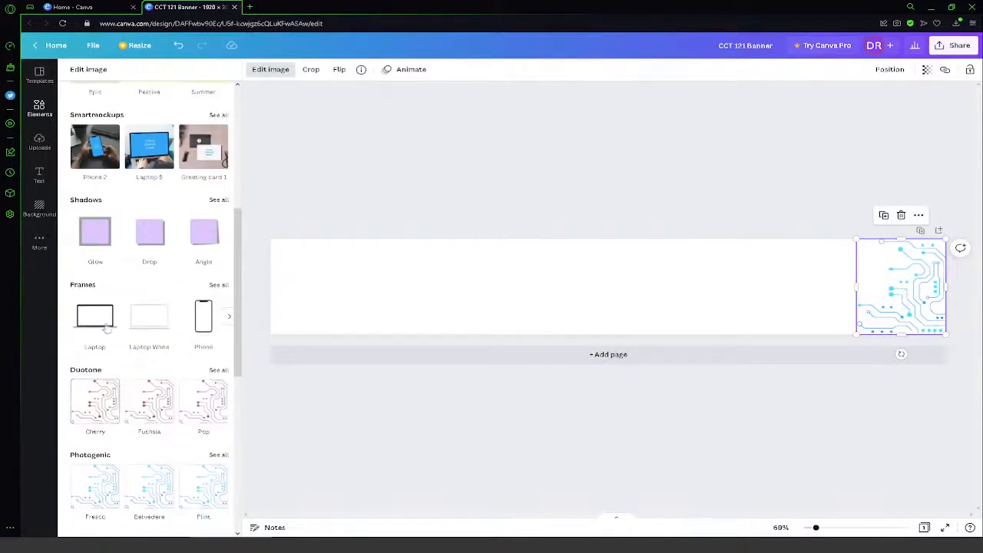
scroll(134, 323, down, 3)
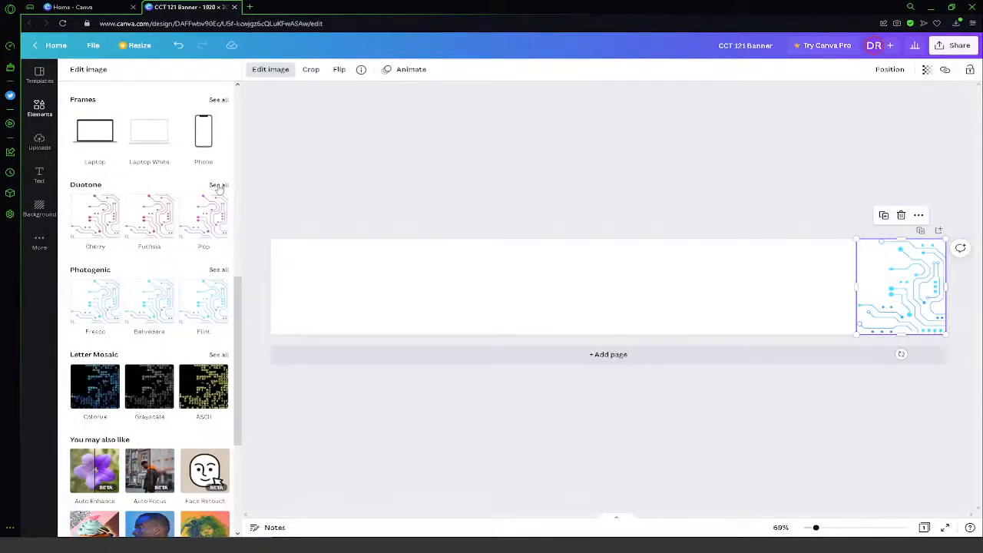
click(219, 188)
scroll(150, 338, down, 3)
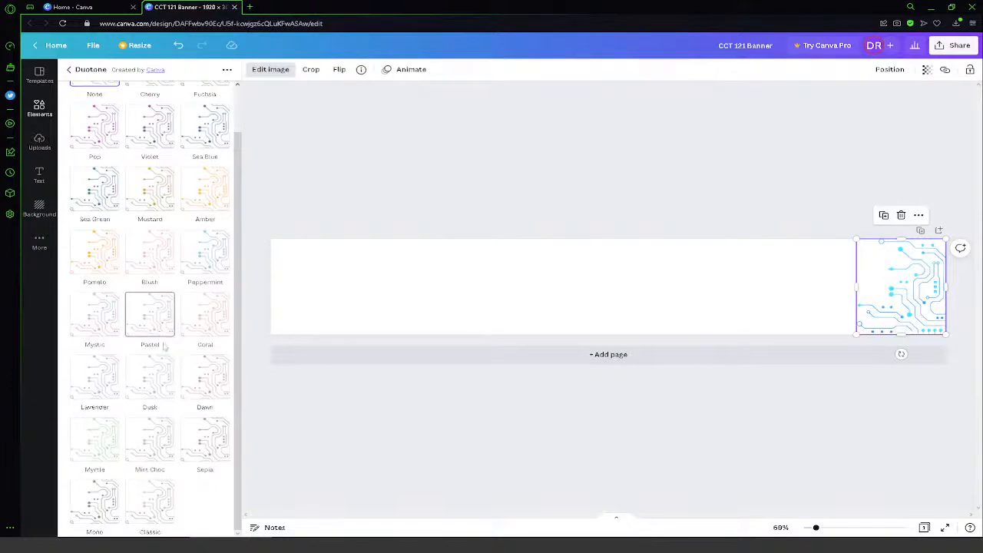
scroll(165, 369, up, 2)
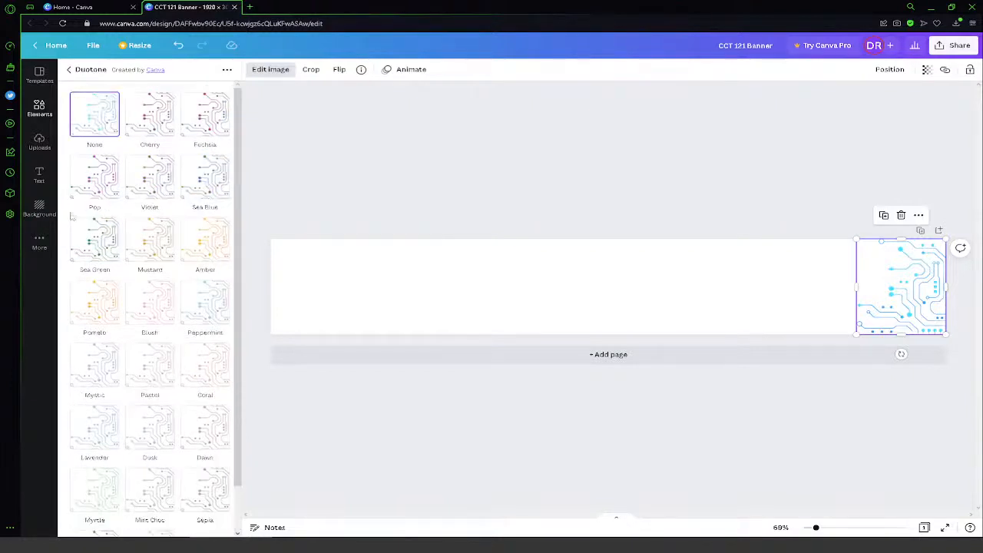
click(217, 184)
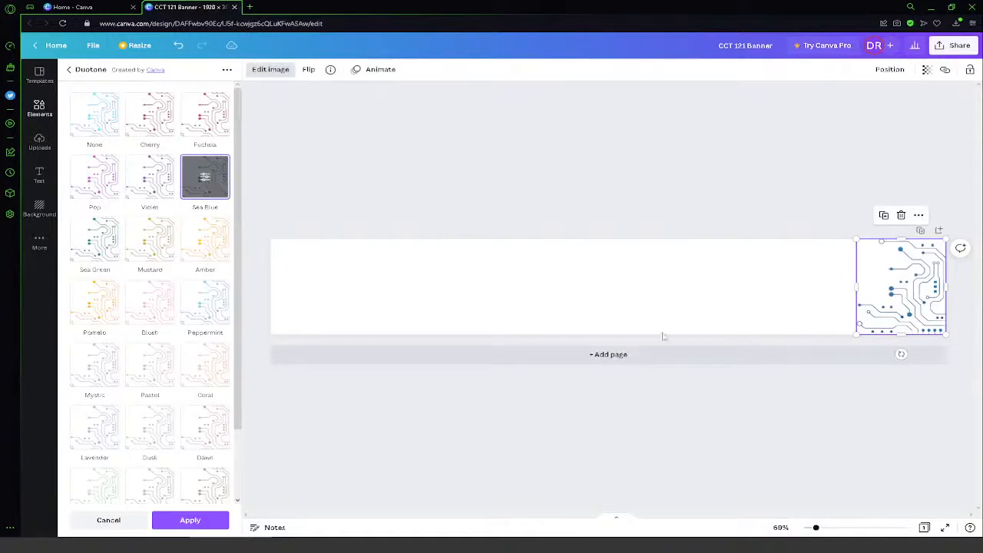
click(447, 294)
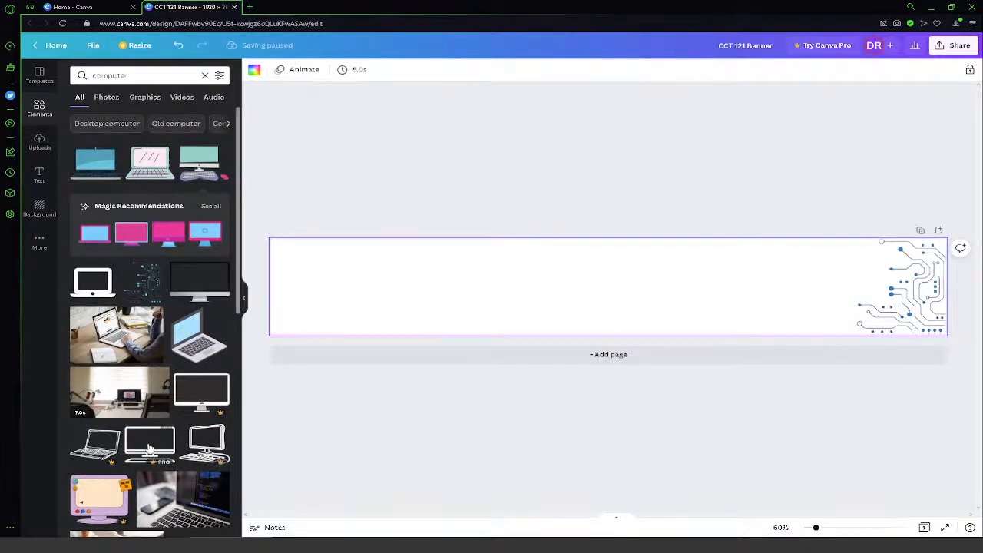
- Look through the remaining "computer" element results and clear the search
scroll(156, 459, down, 8)
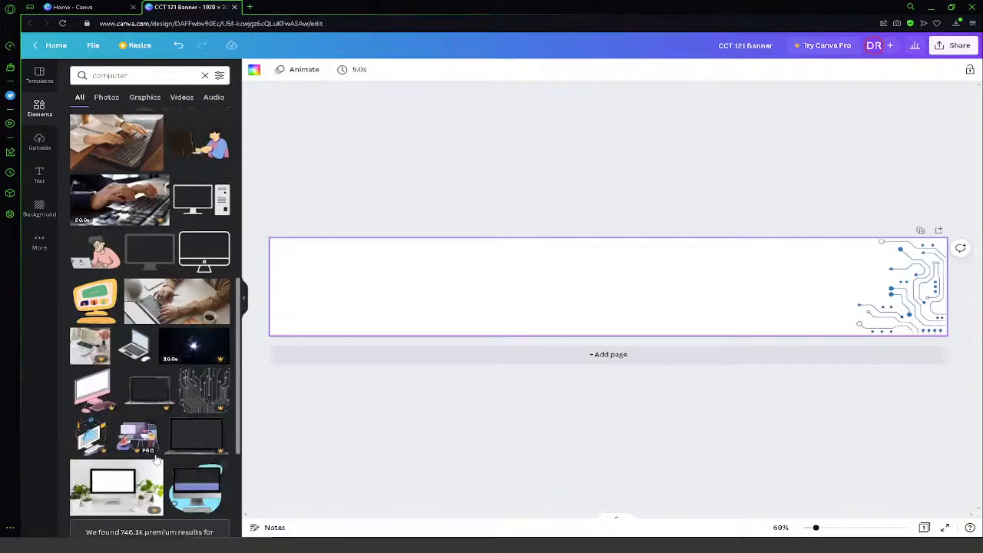
scroll(156, 459, down, 3)
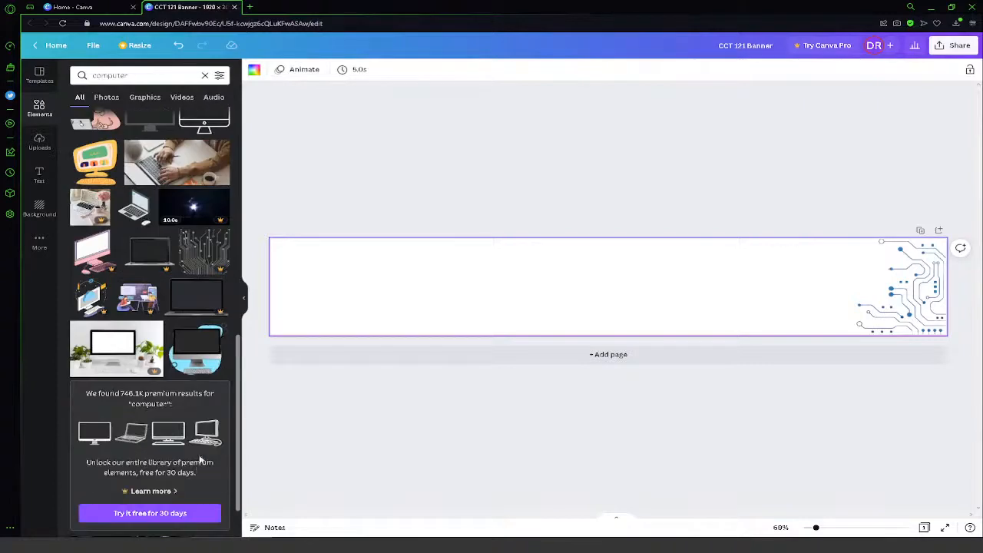
scroll(196, 452, up, 6)
scroll(196, 448, up, 6)
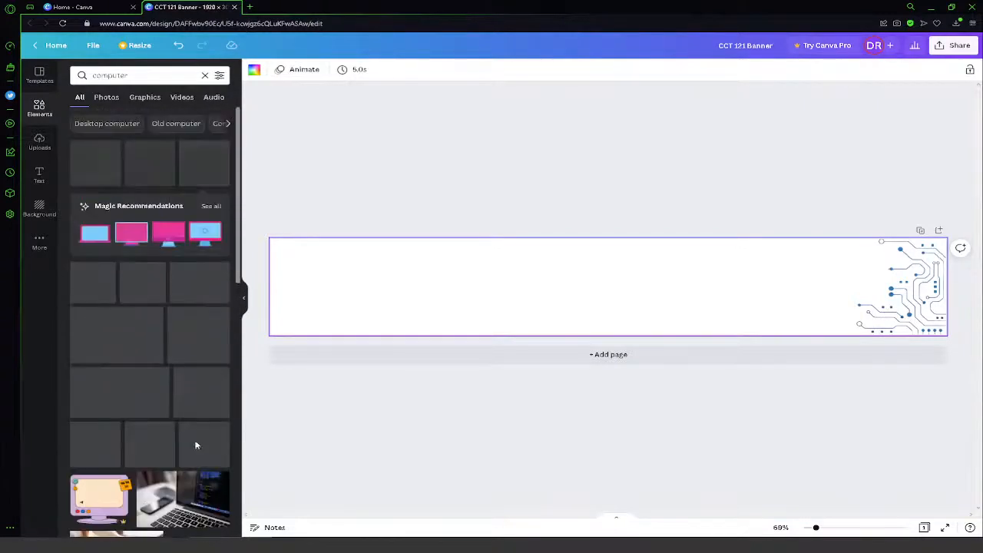
click(204, 74)
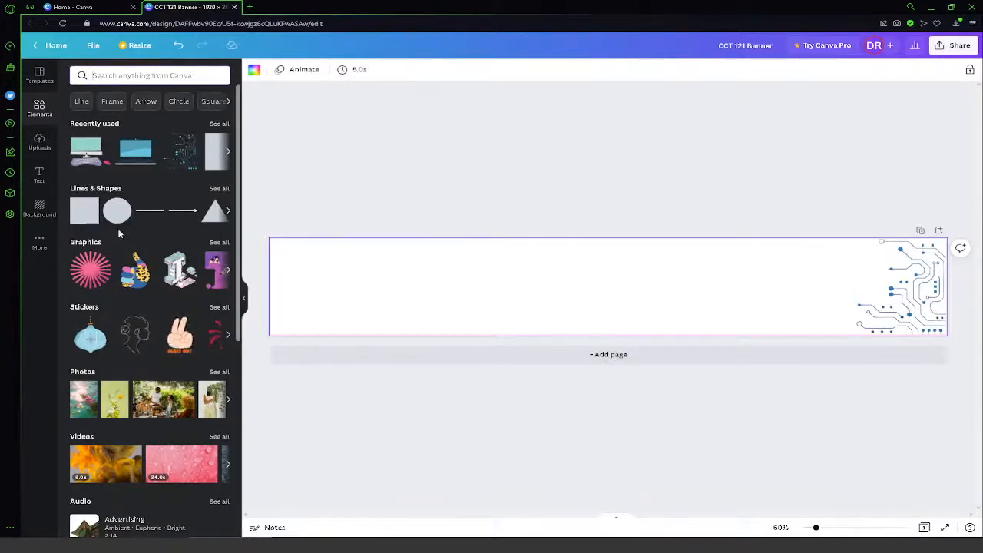
- Browse the Lines & Shapes collection and add the solid square shape with a cut lower-left corner to the banner
click(228, 212)
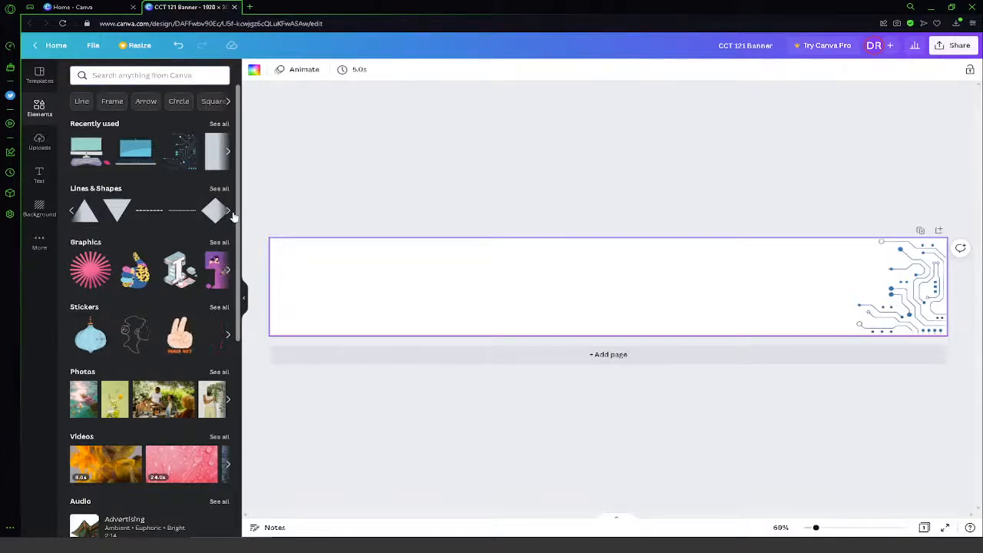
click(228, 212)
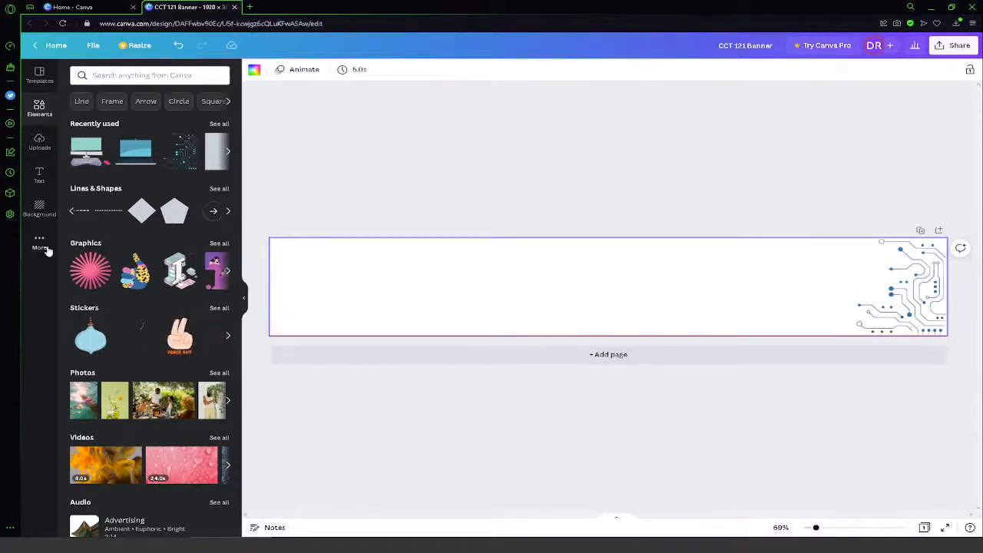
click(116, 194)
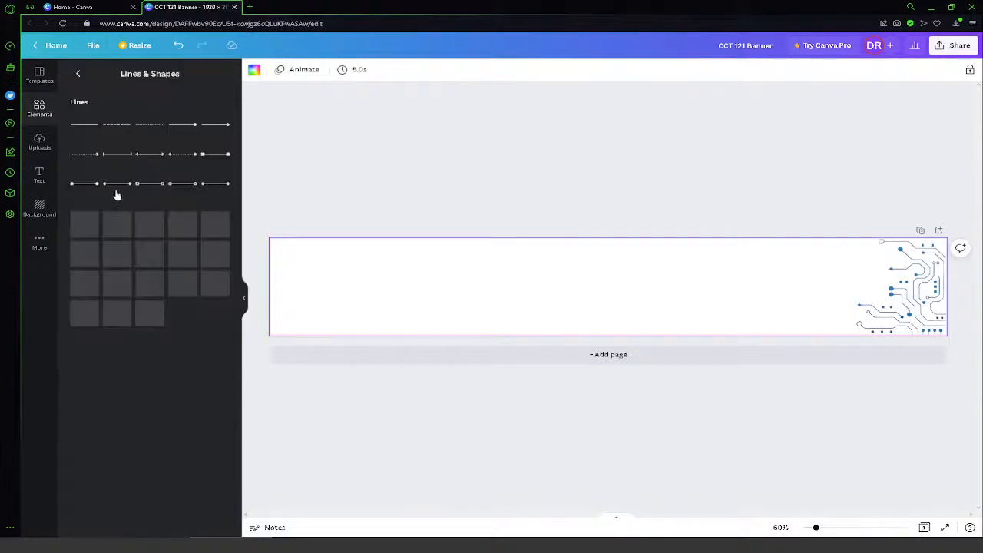
scroll(156, 366, down, 2)
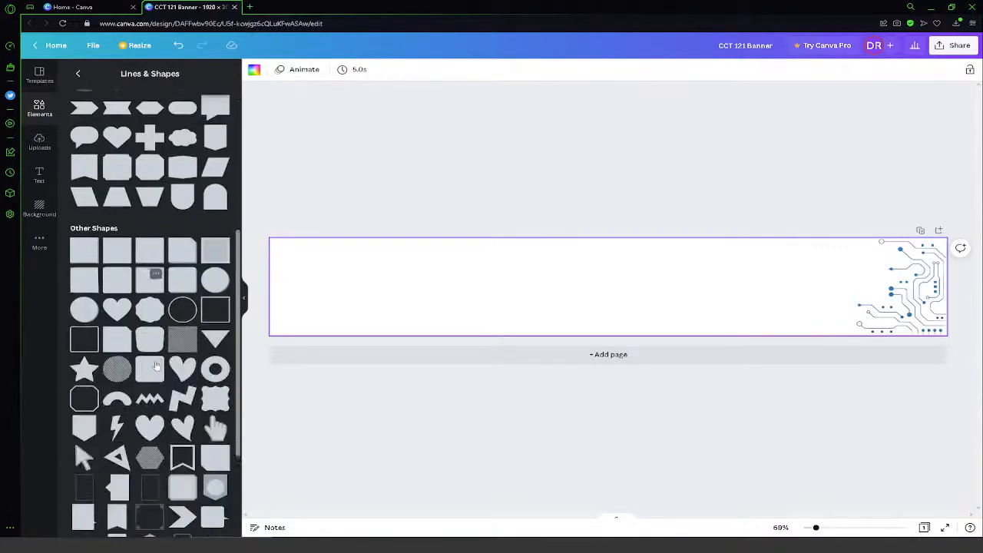
scroll(188, 315, down, 1)
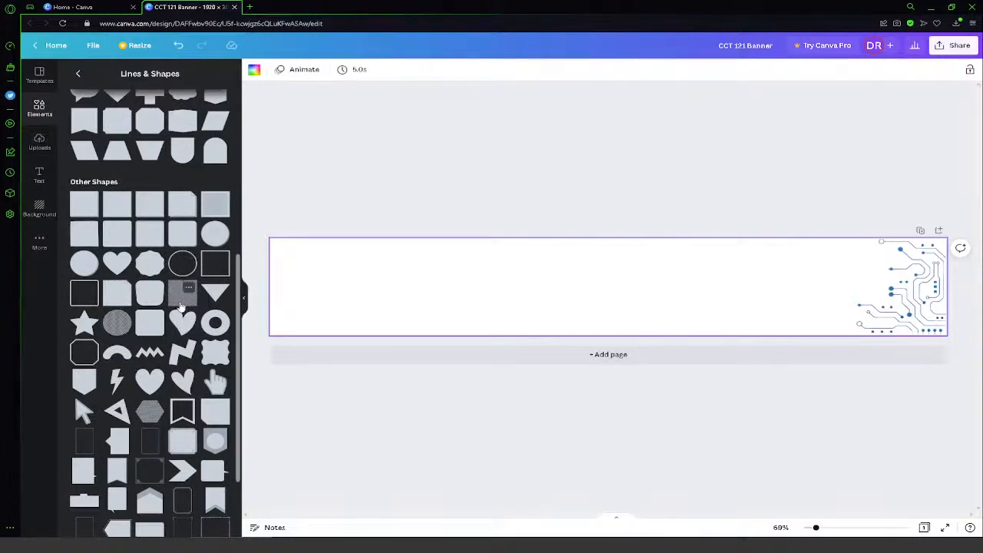
scroll(131, 329, down, 3)
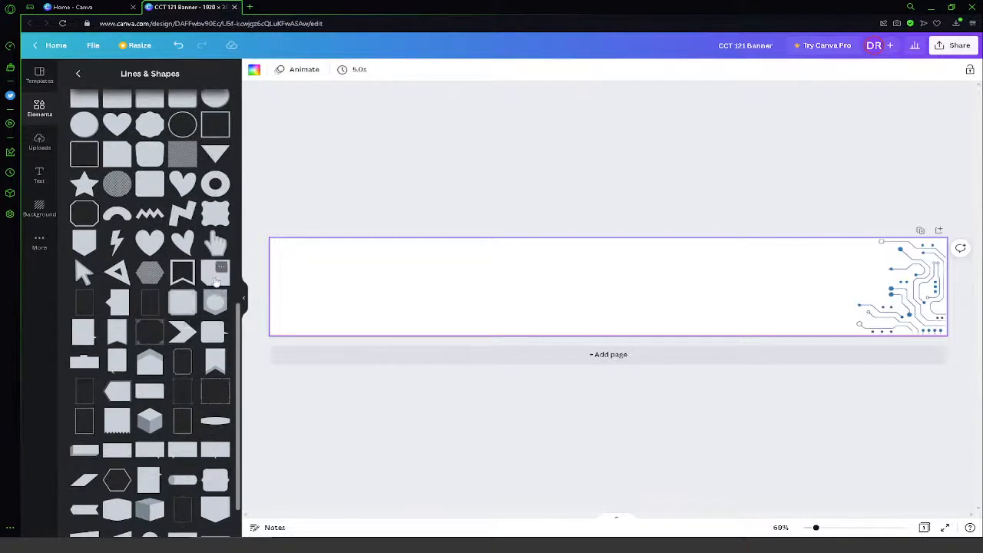
click(216, 278)
drag(597, 281, 735, 266)
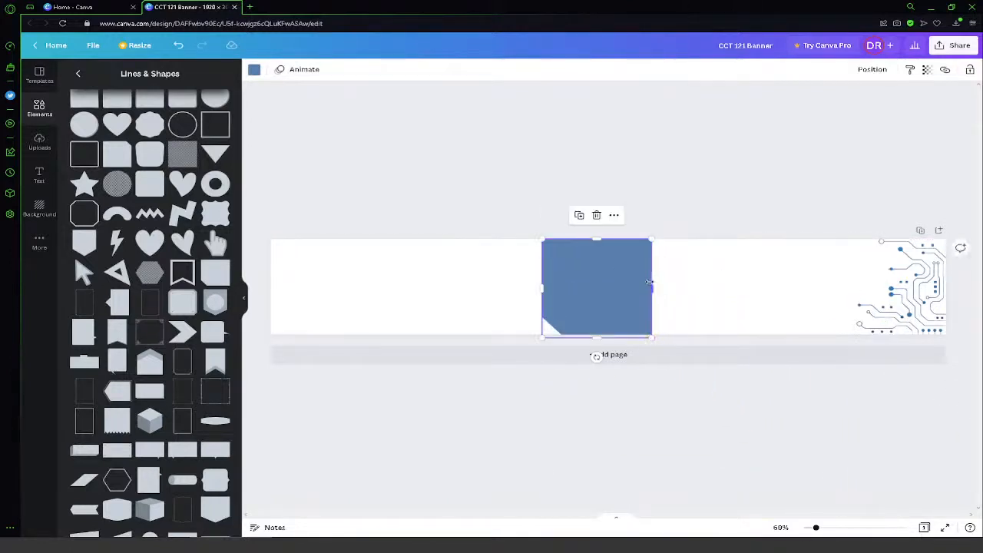
- Stretch and enlarge the cut-corner square into a wide block filling roughly the right three quarters of the banner
drag(652, 287, 974, 290)
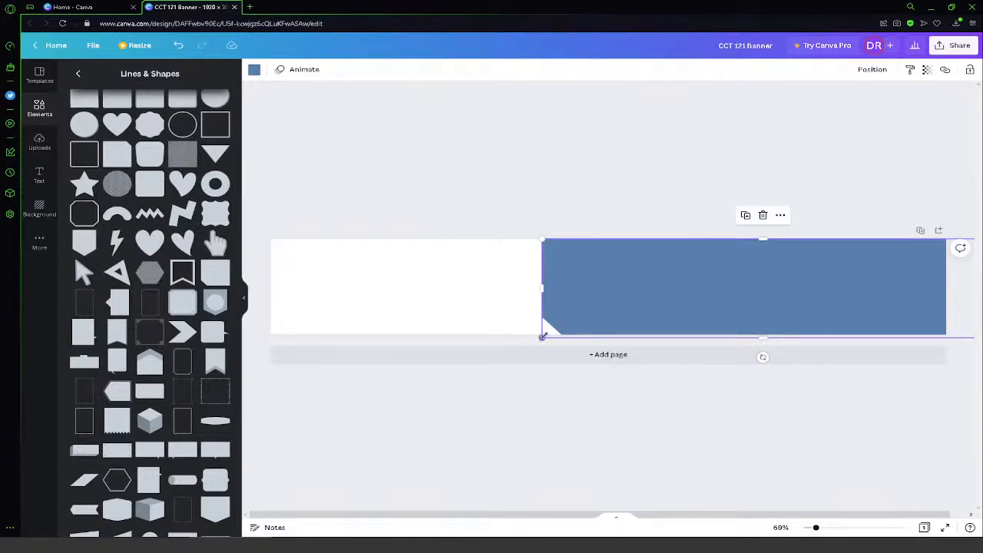
drag(543, 336, 467, 338)
drag(614, 300, 608, 285)
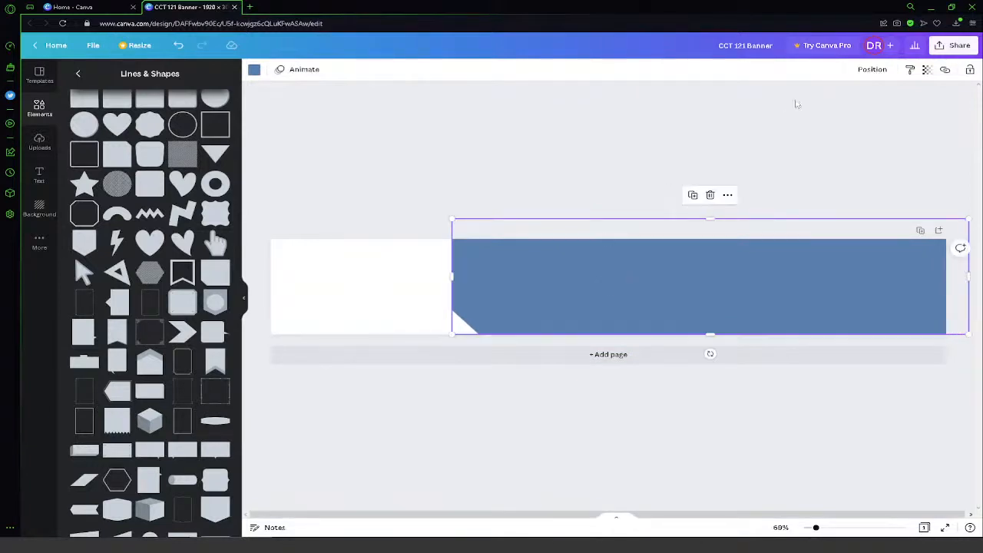
- Send the wide block backward behind the circuit-line graphic
click(883, 71)
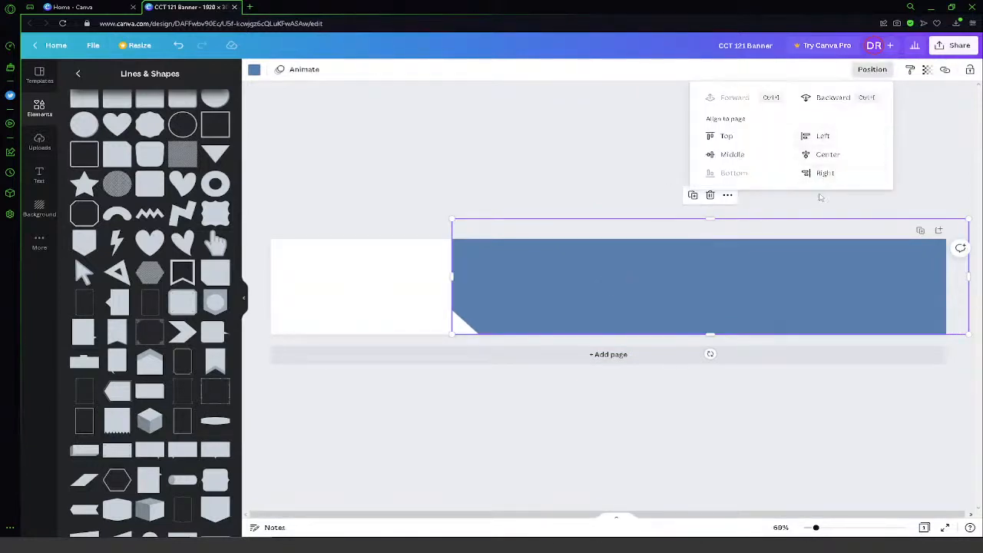
click(878, 71)
click(881, 72)
click(833, 97)
- Recolor the wide block lime green and shift it right so its cut-corner edge sits just before the banner's middle
click(253, 70)
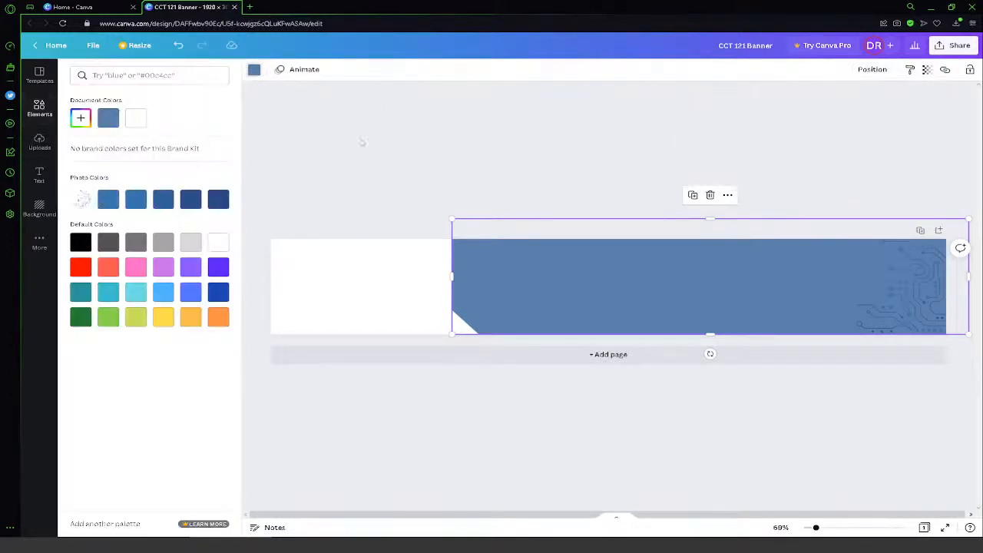
click(136, 317)
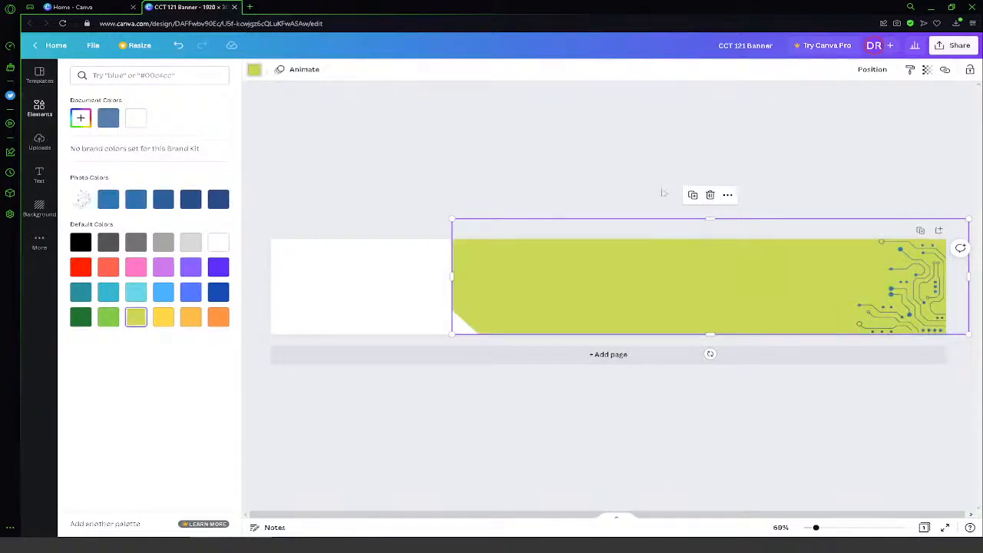
click(638, 141)
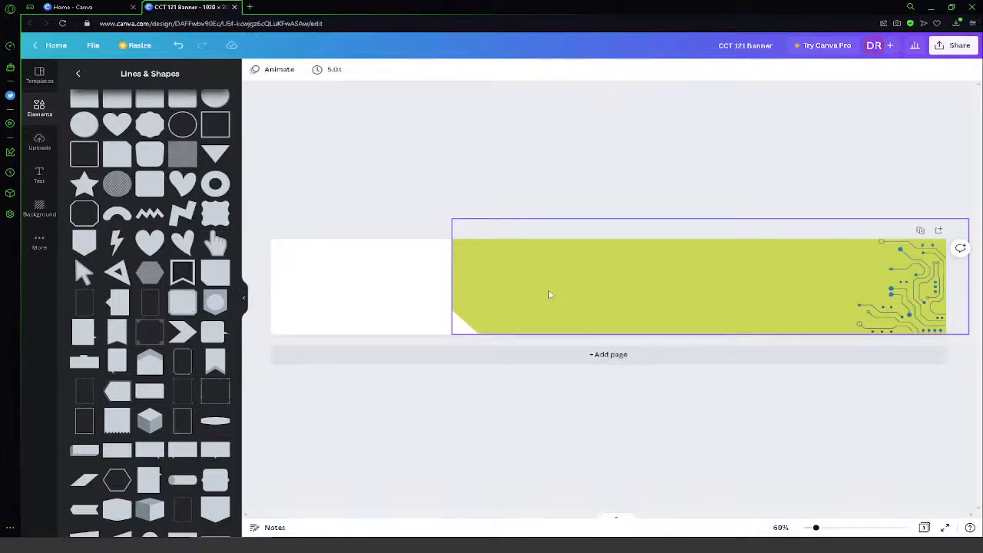
drag(551, 292, 633, 291)
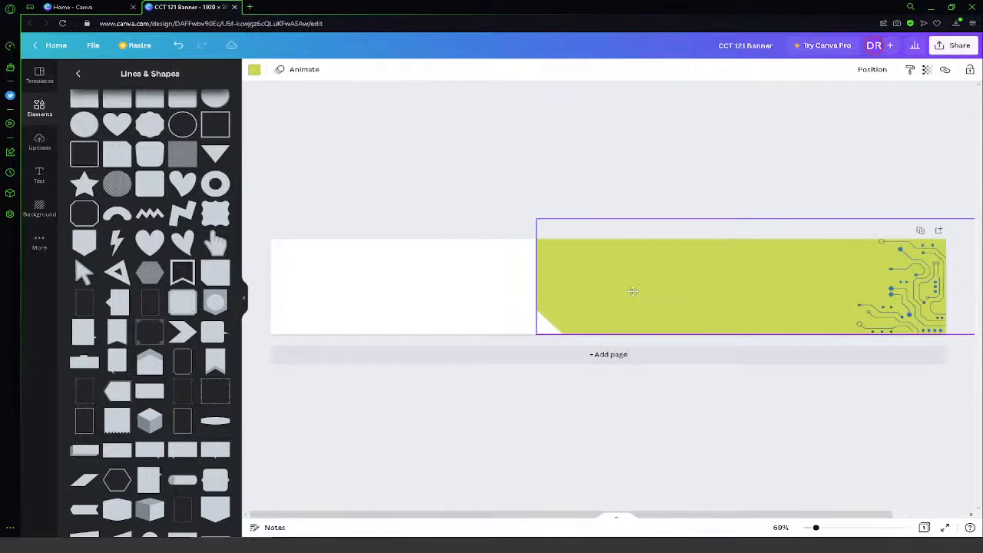
click(487, 149)
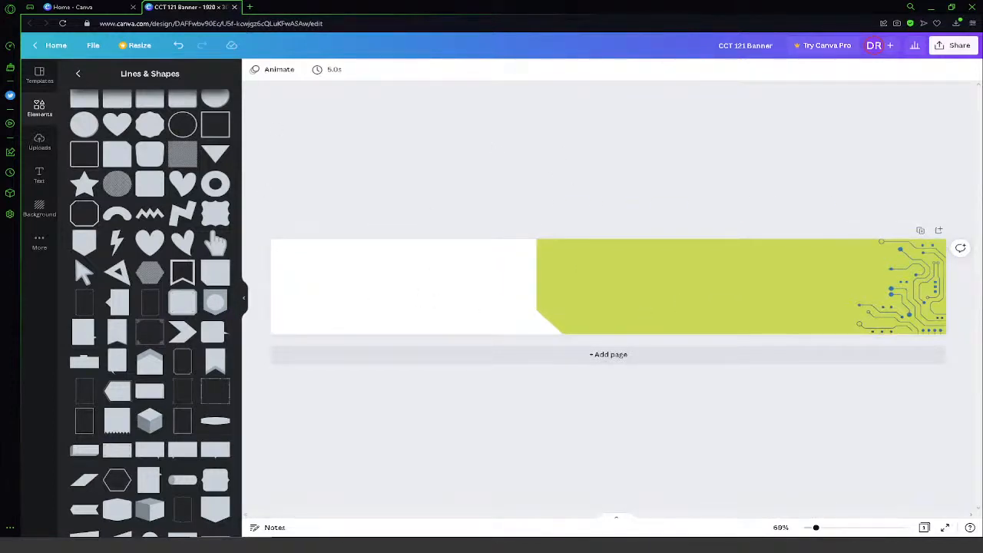
- Look through the heading options and ready-made font combinations available for text
click(42, 177)
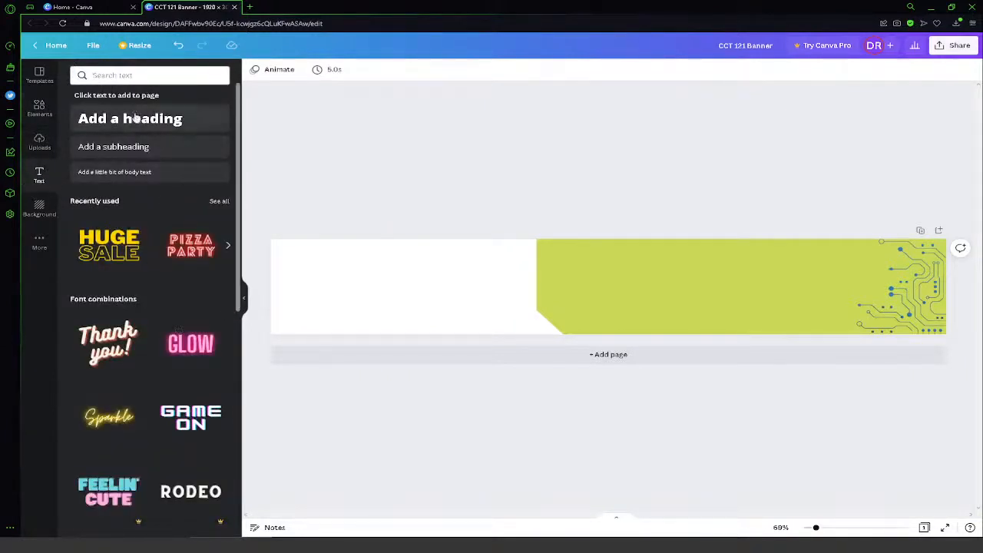
scroll(150, 342, down, 2)
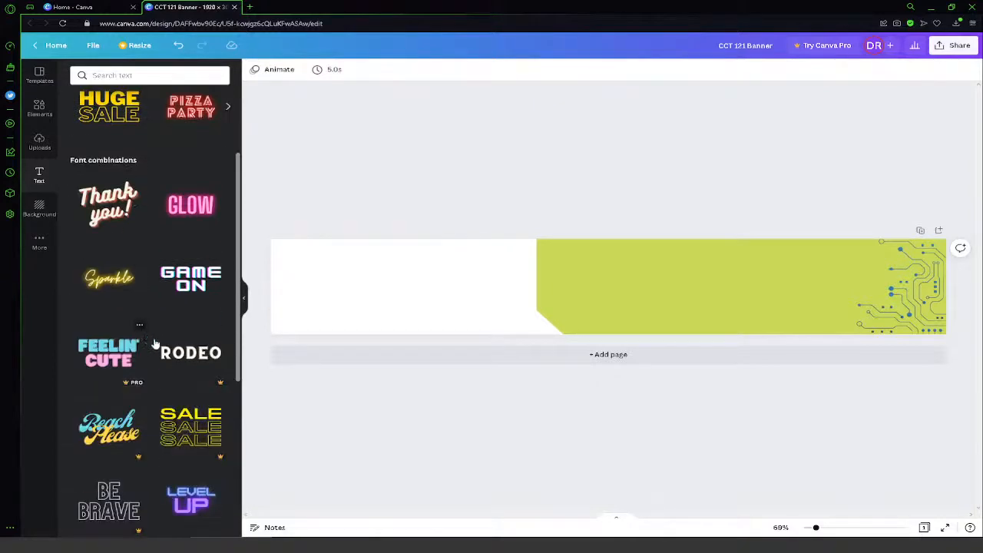
scroll(154, 343, down, 4)
scroll(198, 401, down, 2)
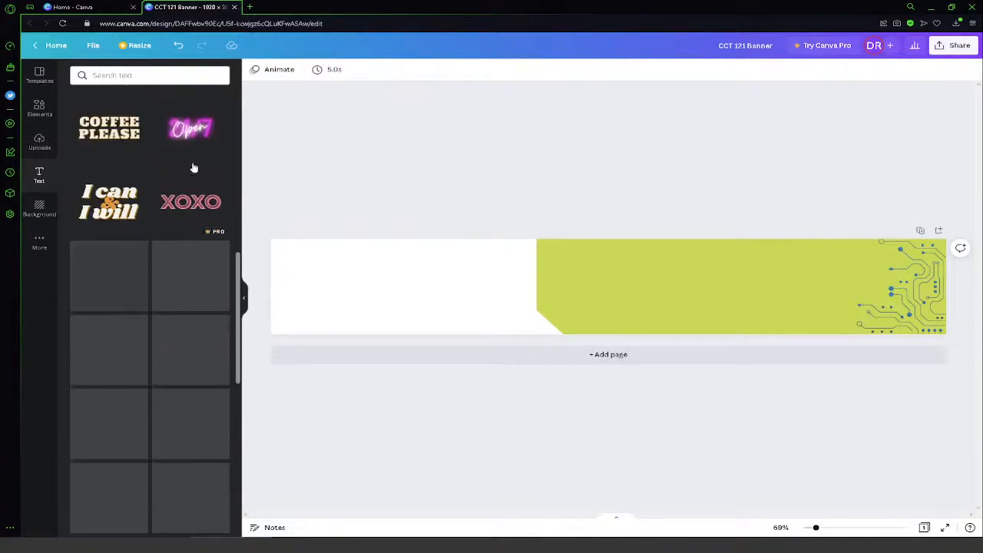
scroll(200, 407, down, 3)
scroll(207, 431, down, 2)
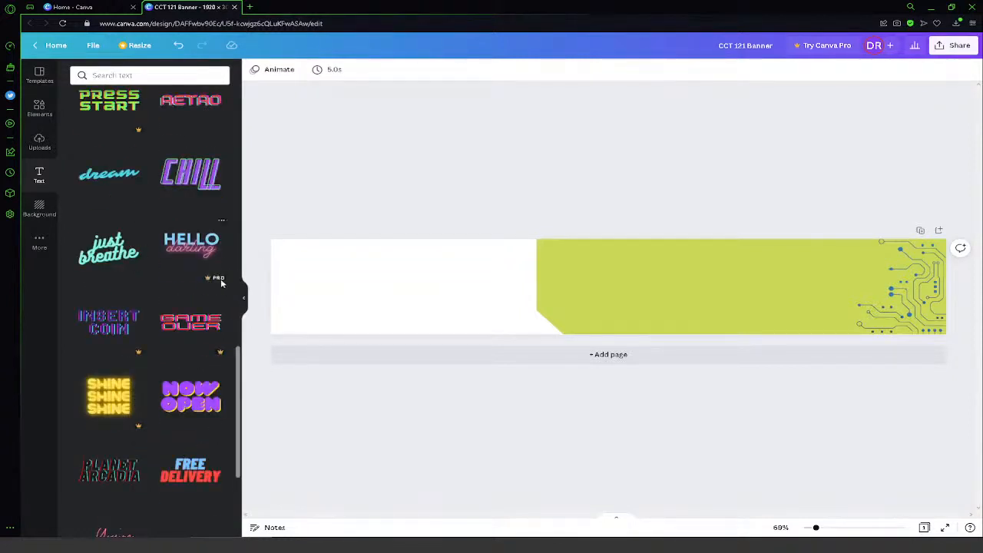
scroll(196, 292, up, 10)
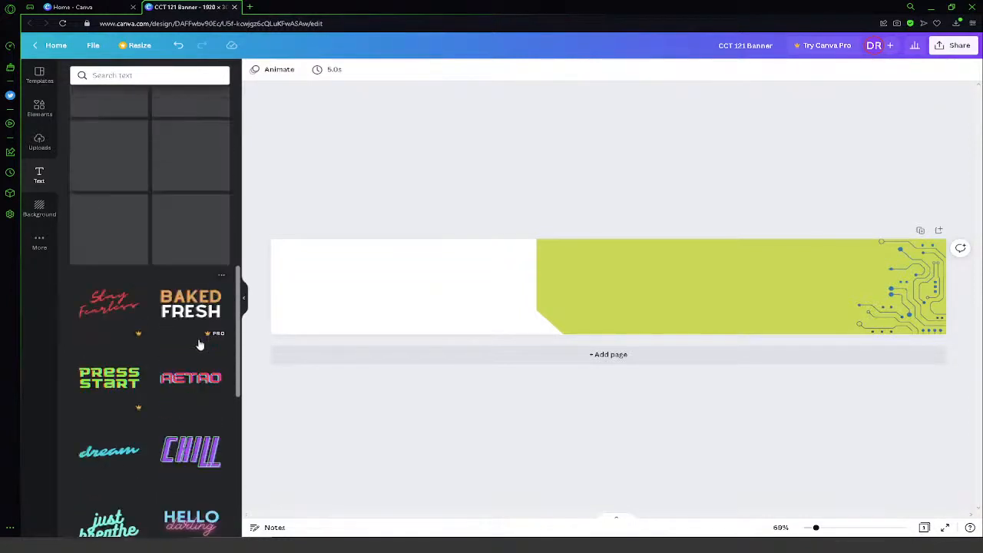
scroll(206, 369, down, 5)
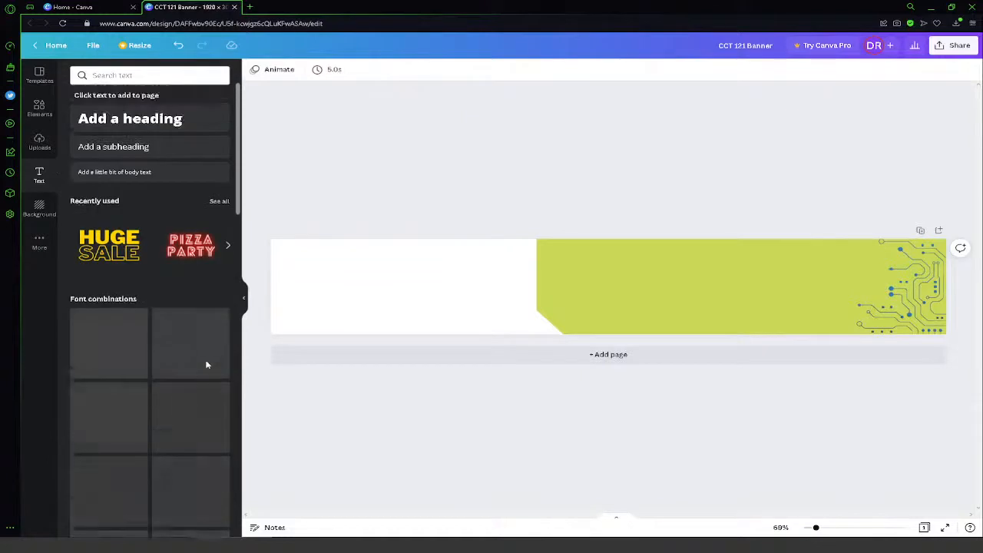
- Add a heading reading "Computer Crime" with "Investigation" on a second line
click(142, 115)
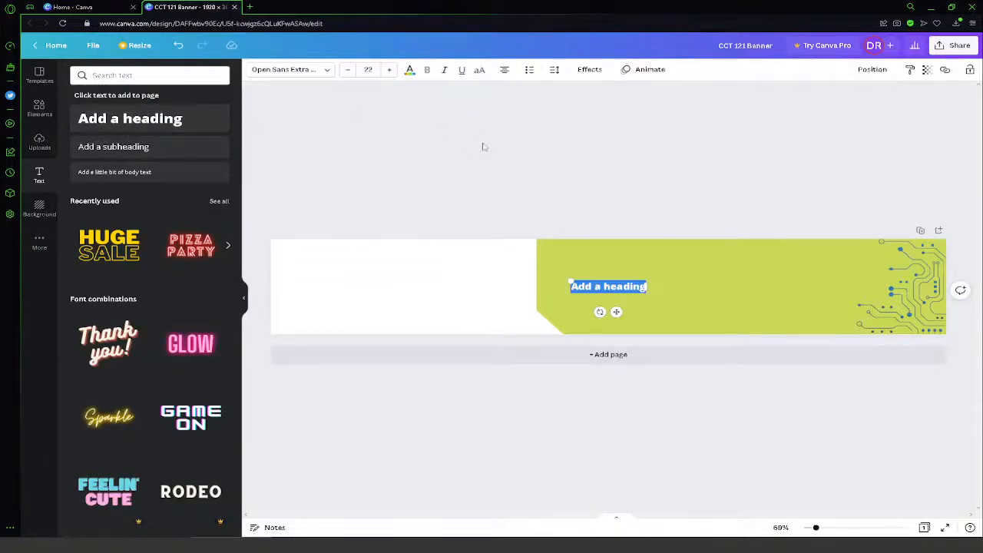
text(Comu)
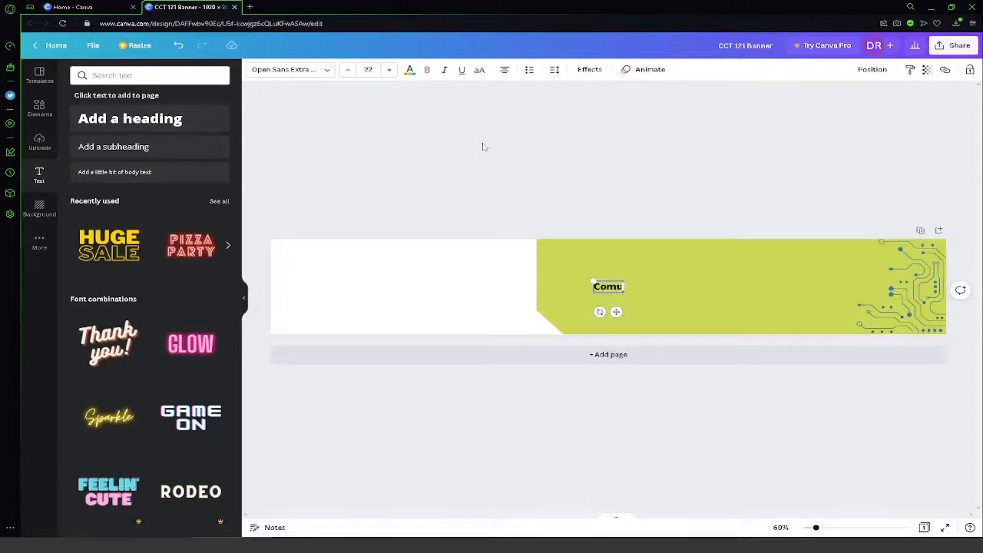
key(BackSpace)
text(puter Crime)
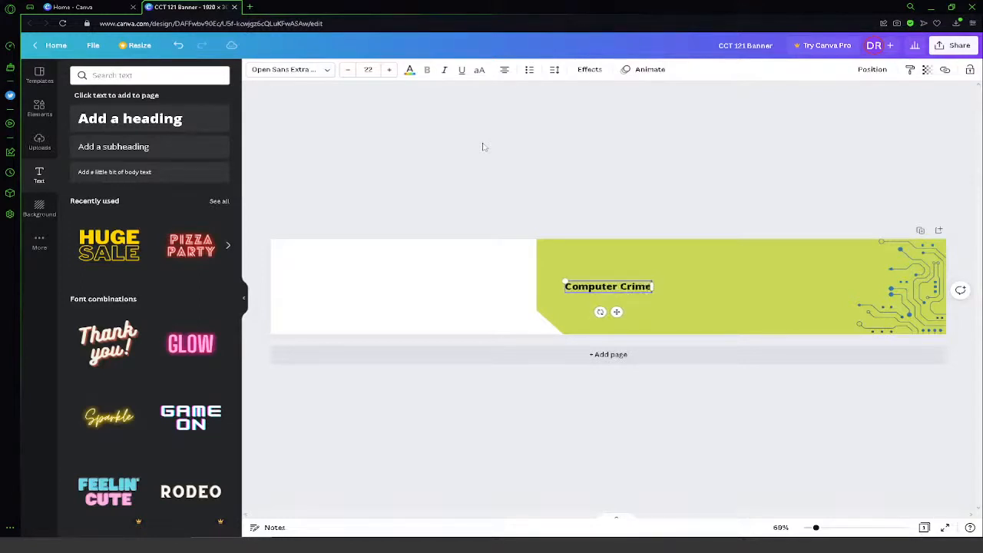
key(Return)
text(Inv)
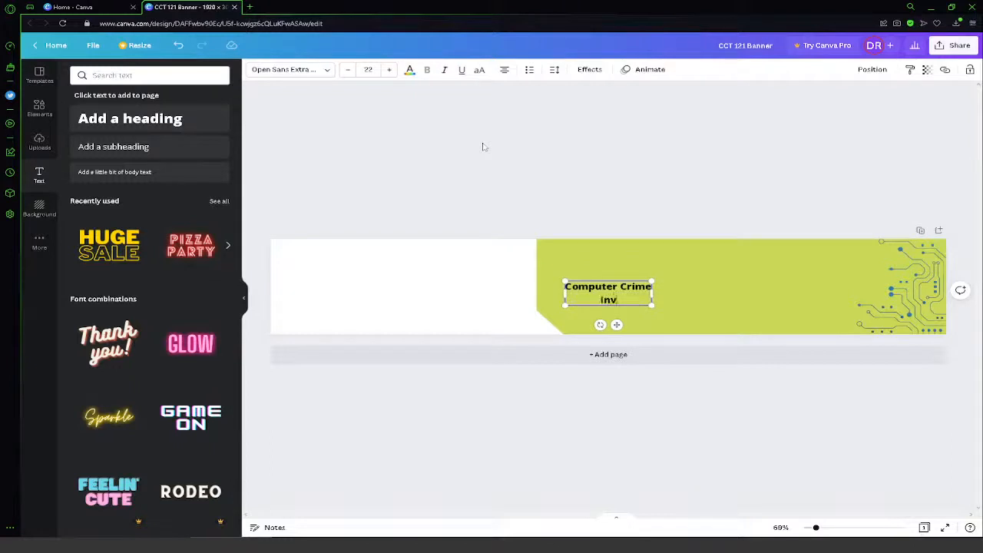
text(estigation)
- Right-align both lines of the heading and try the uppercase toggle on and off
key(ctrl+a)
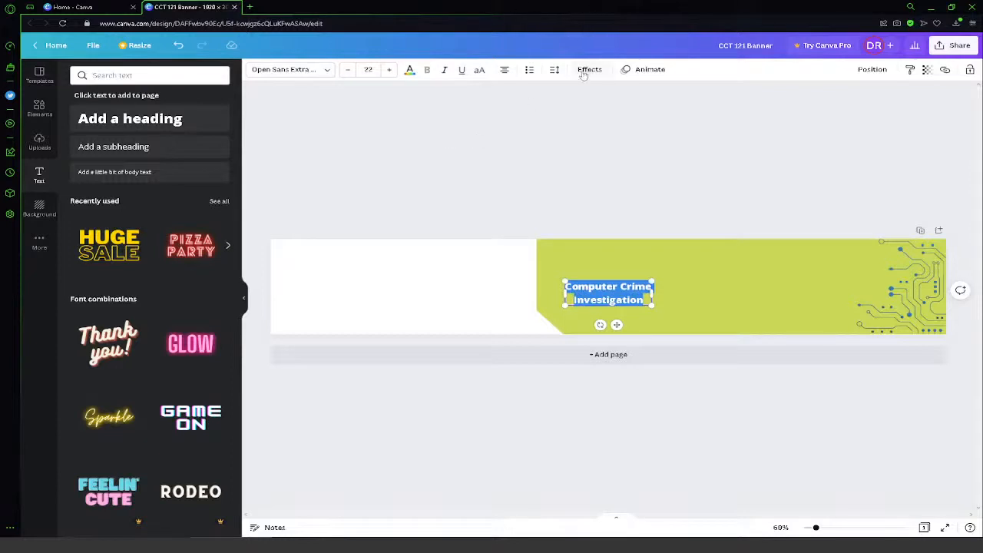
click(504, 71)
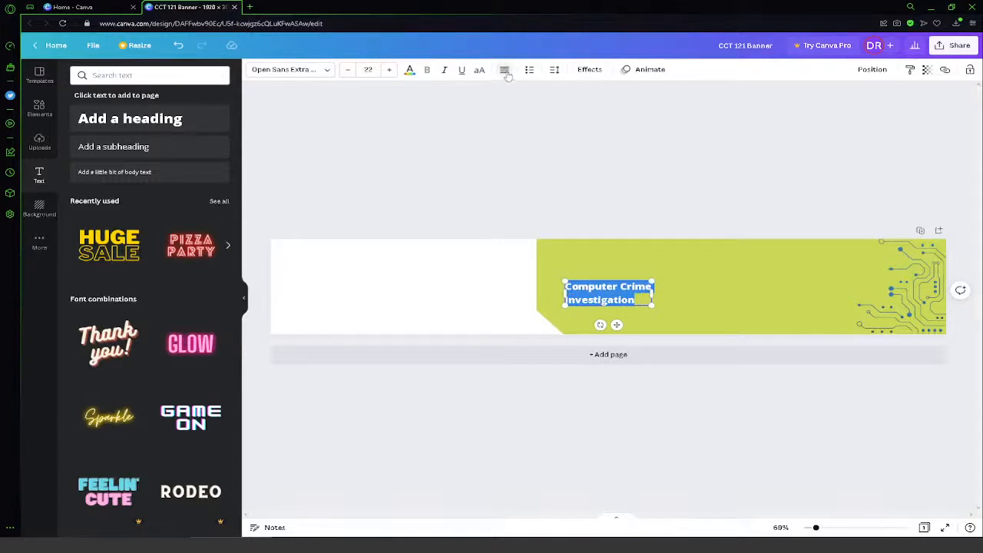
click(504, 71)
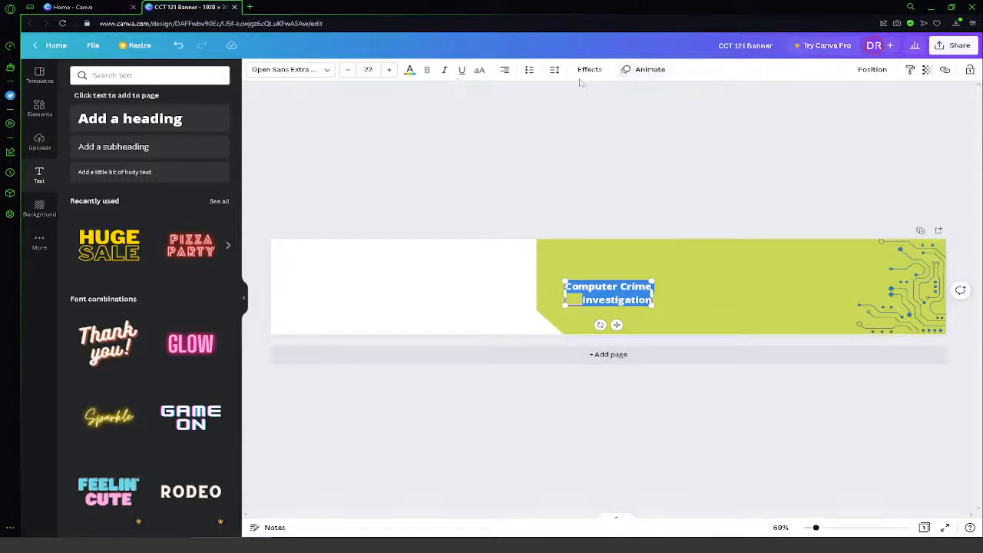
click(479, 74)
click(481, 71)
- Browse the fonts and set the heading in bold BBT Martires
click(321, 70)
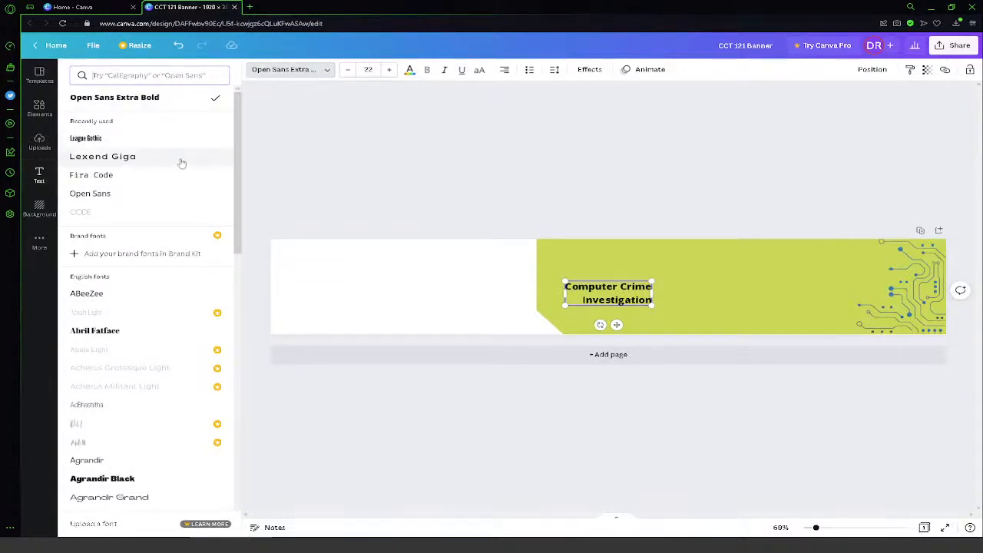
scroll(182, 163, down, 8)
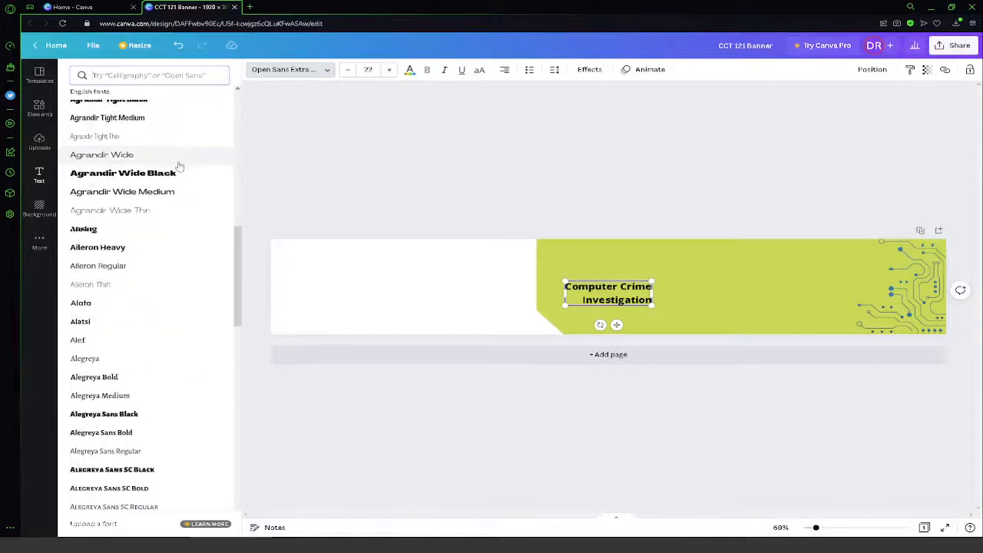
scroll(179, 166, down, 4)
drag(239, 281, 209, 499)
drag(240, 378, 257, 441)
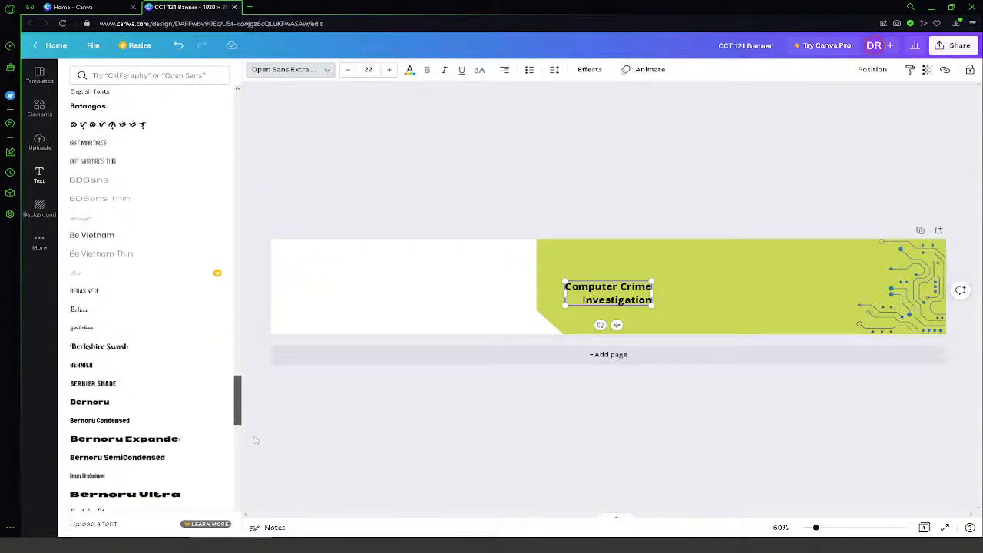
click(102, 146)
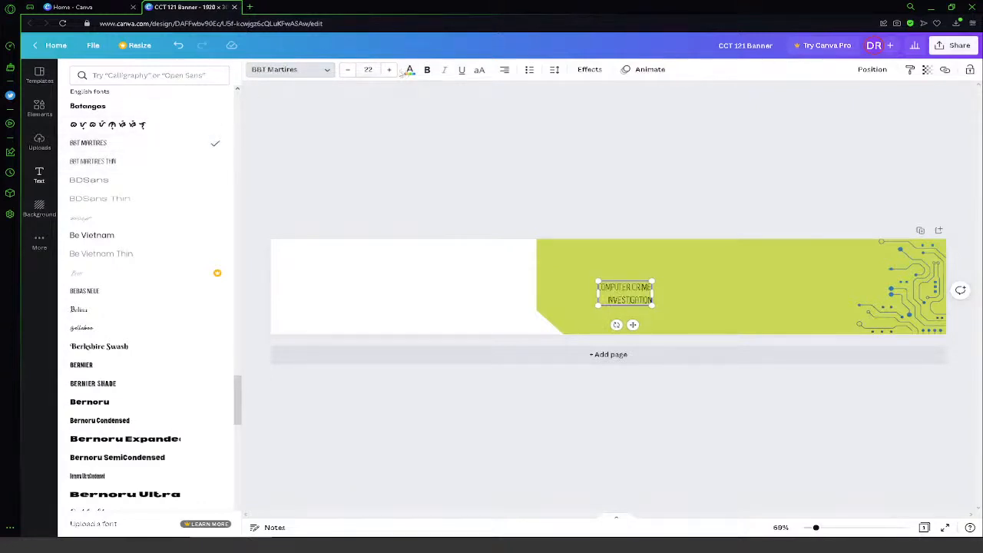
click(427, 70)
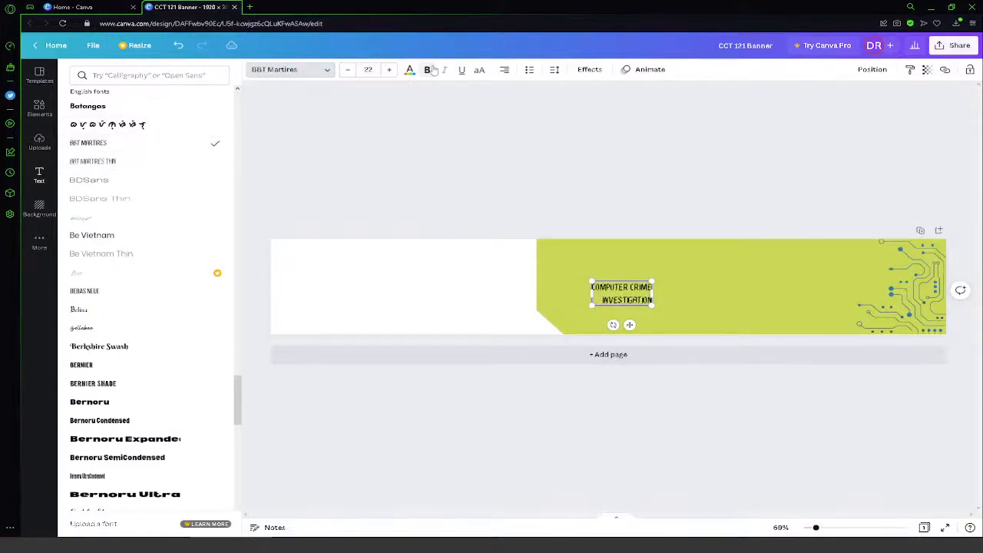
- Enlarge the heading to about size 92.3 and place it on the lime block beside the circuit graphic
click(390, 70)
click(389, 70)
click(389, 70)
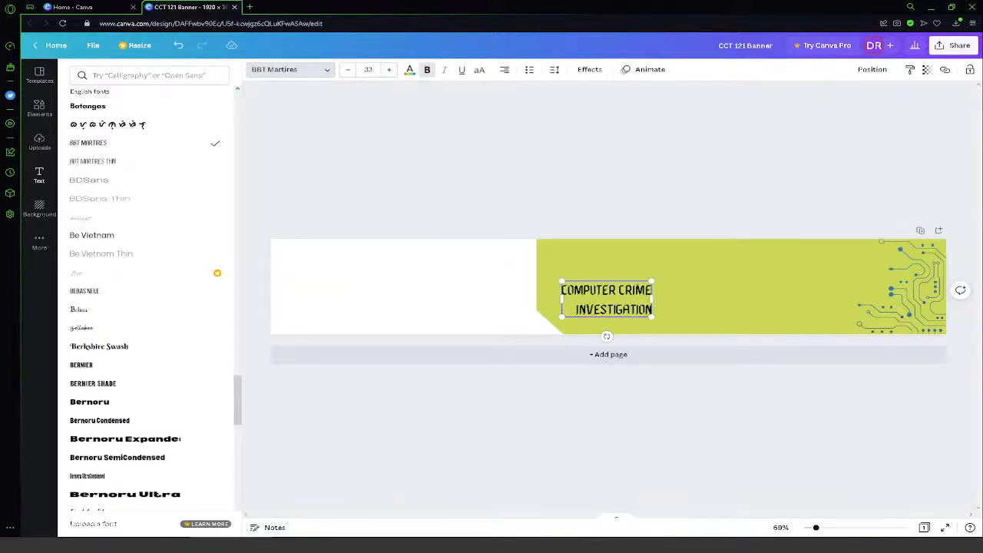
drag(651, 282, 813, 218)
drag(748, 319, 787, 343)
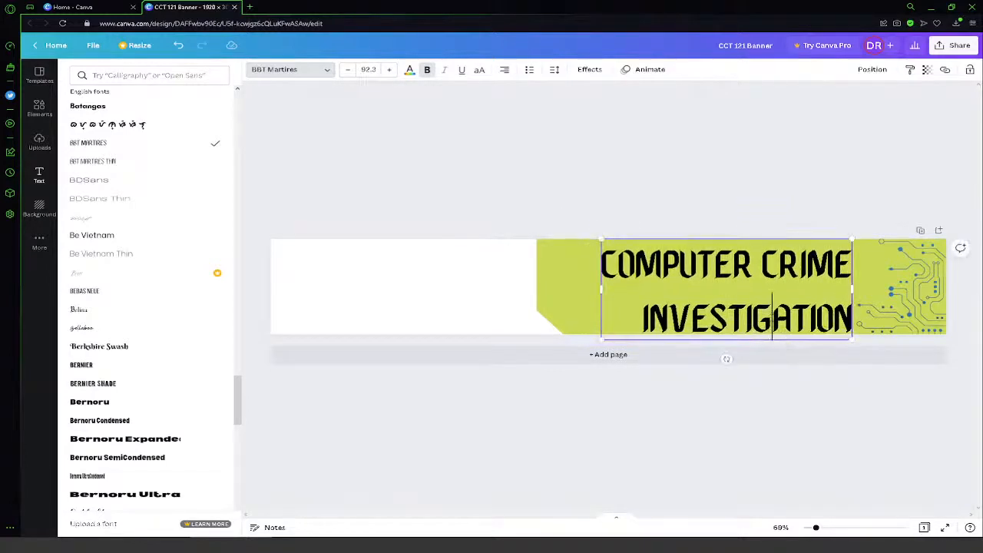
- Tighten the heading's line spacing to 0.5
double_click(772, 316)
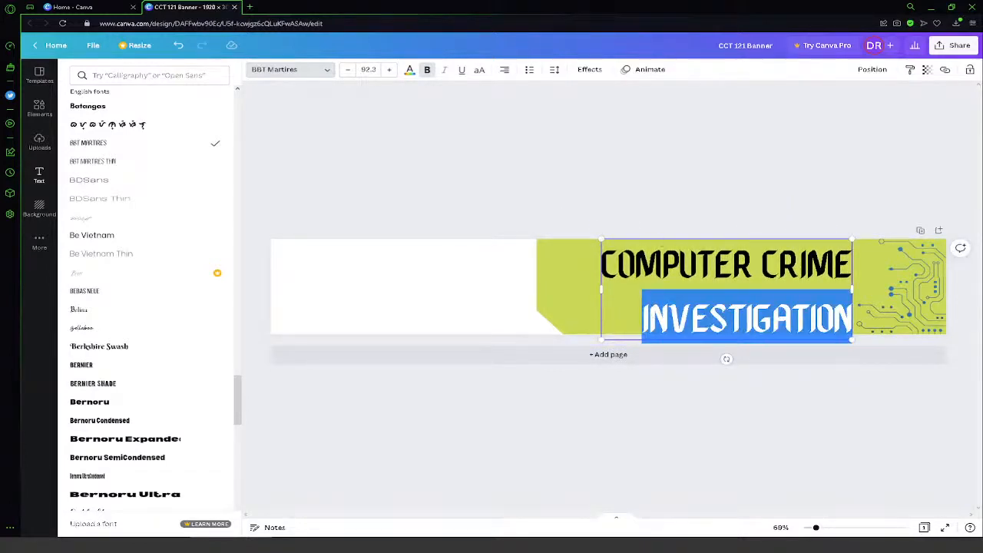
click(555, 70)
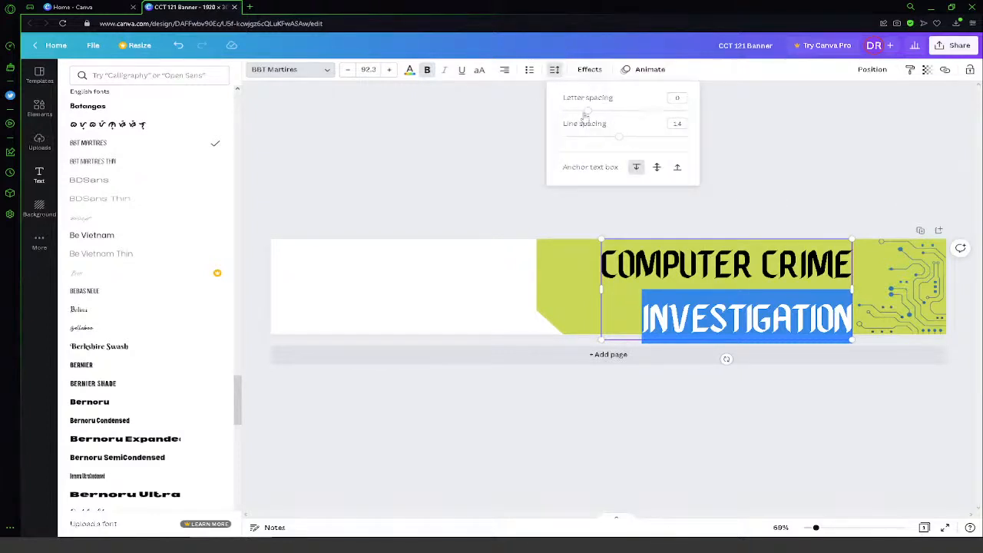
drag(587, 113, 558, 136)
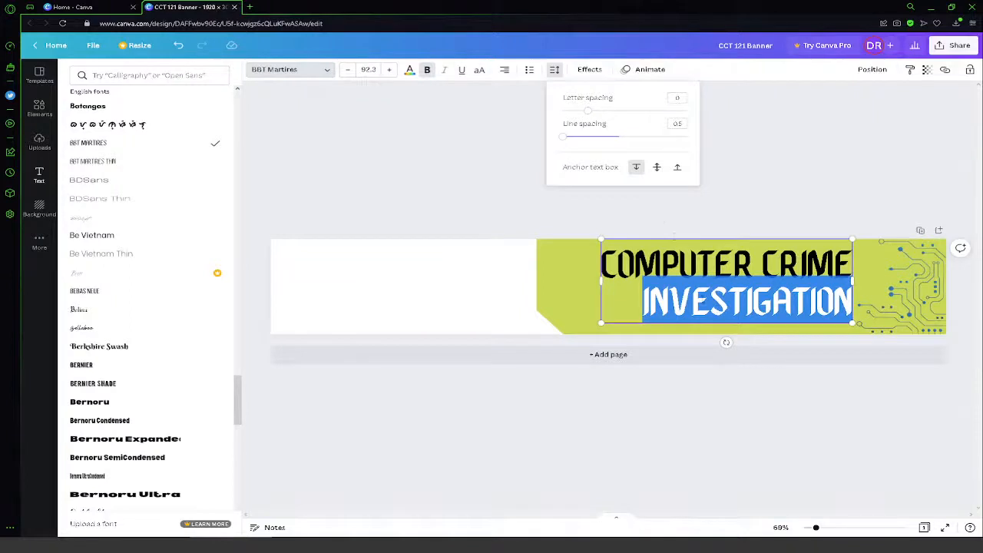
click(705, 299)
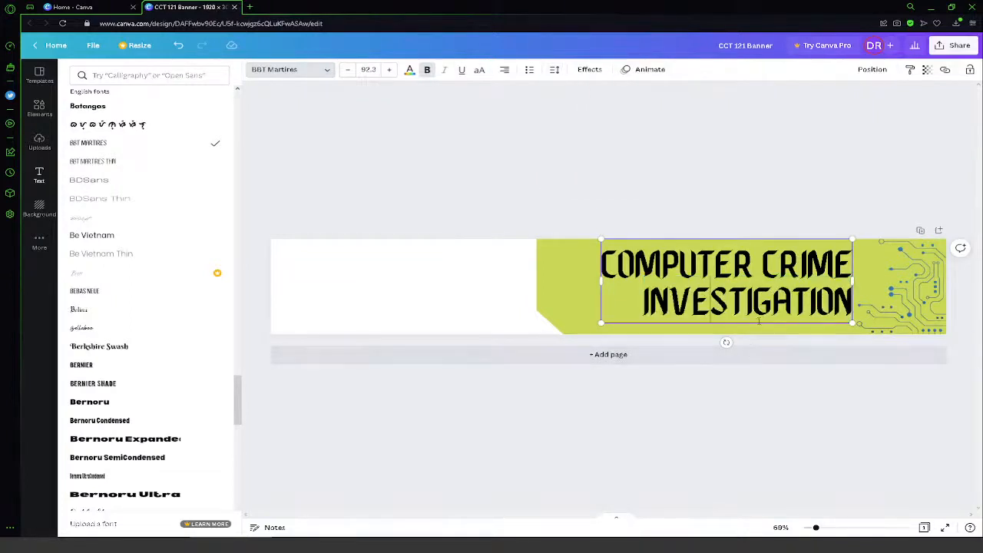
- Lower the heading to the banner's bottom edge, shrink it to about size 87.9 and nudge it slightly left
drag(759, 323, 758, 335)
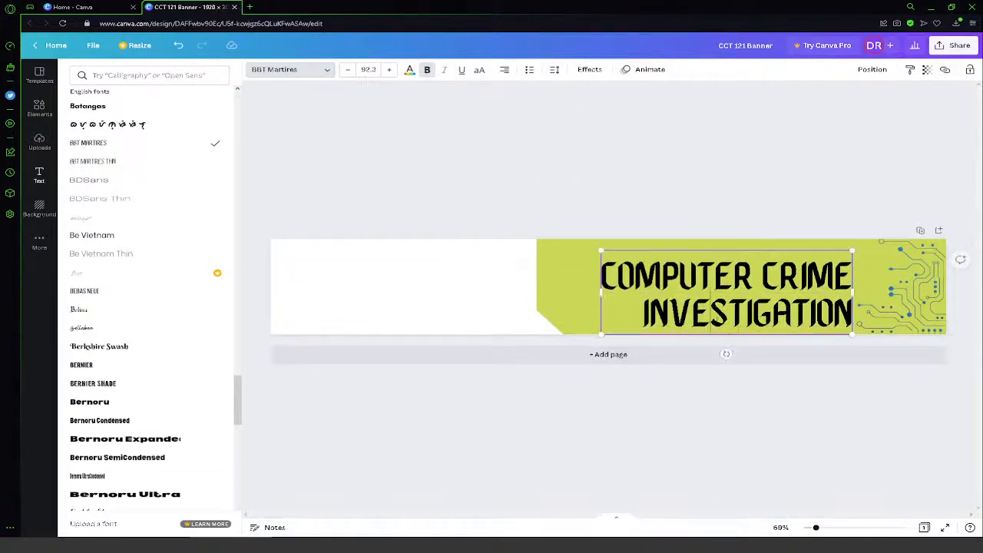
mouse_move(601, 251)
mouse_down()
mouse_move(568, 239)
mouse_move(613, 255)
mouse_up()
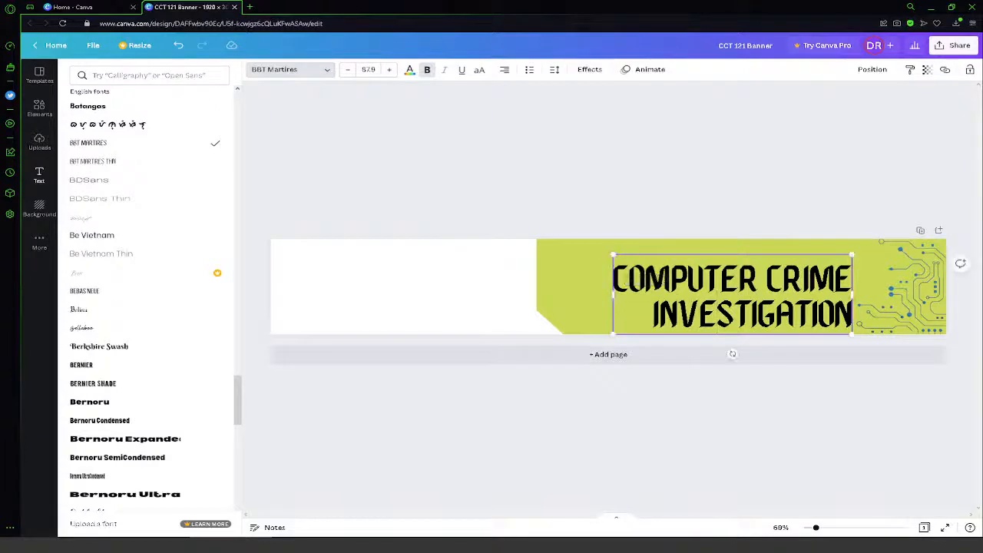
drag(805, 253, 795, 256)
- Recolour the whole "Computer Crime Investigation" heading dark blue, using a shade from the circuit graphic's photo colours
drag(619, 276, 843, 317)
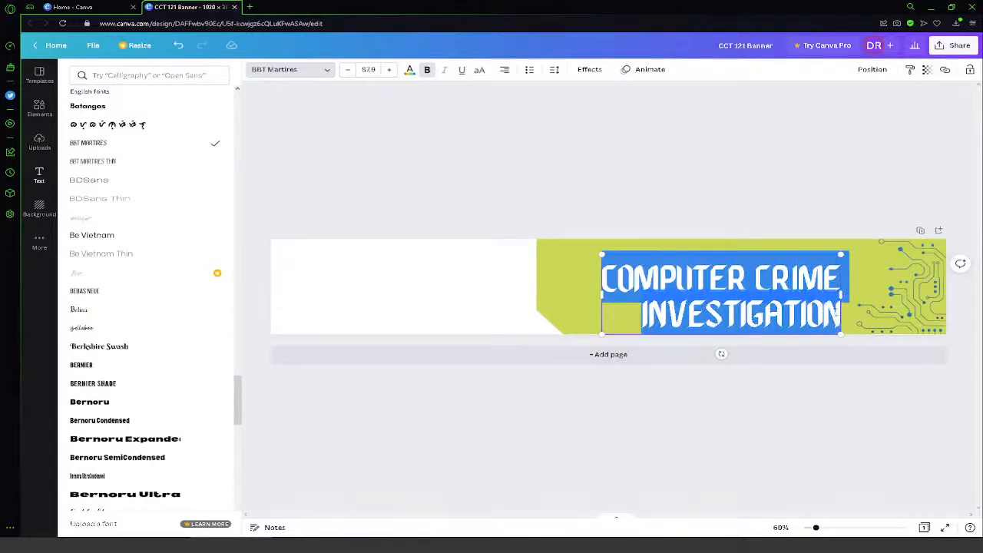
click(408, 73)
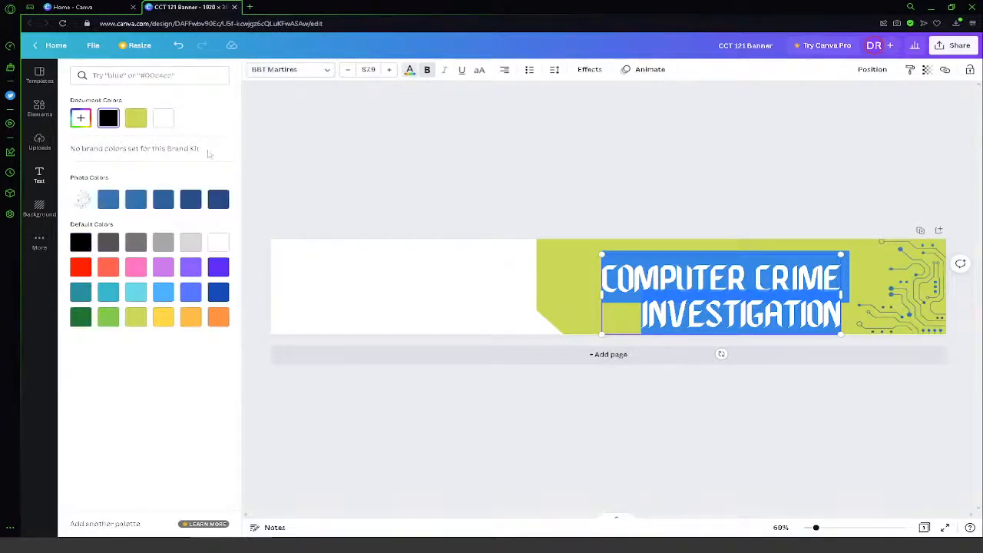
click(191, 202)
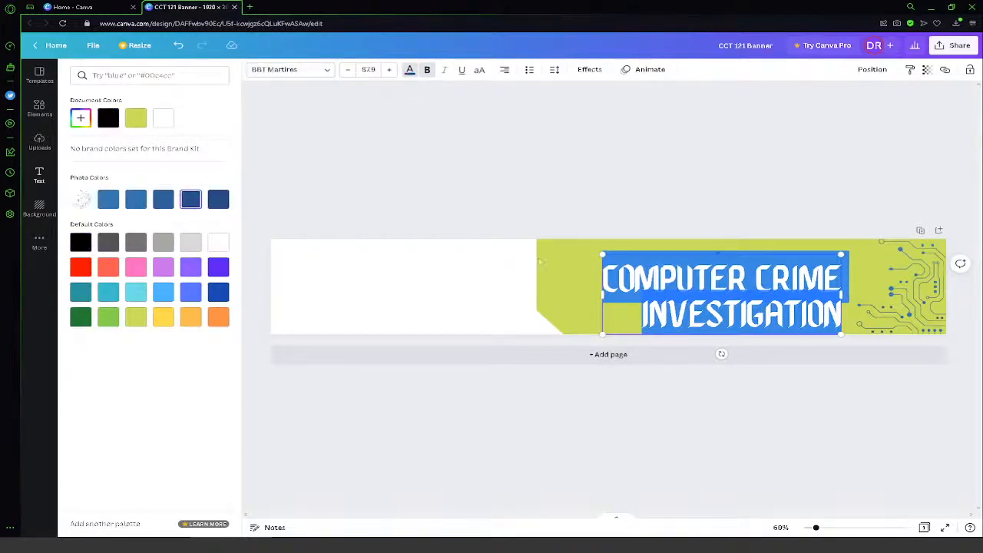
click(398, 139)
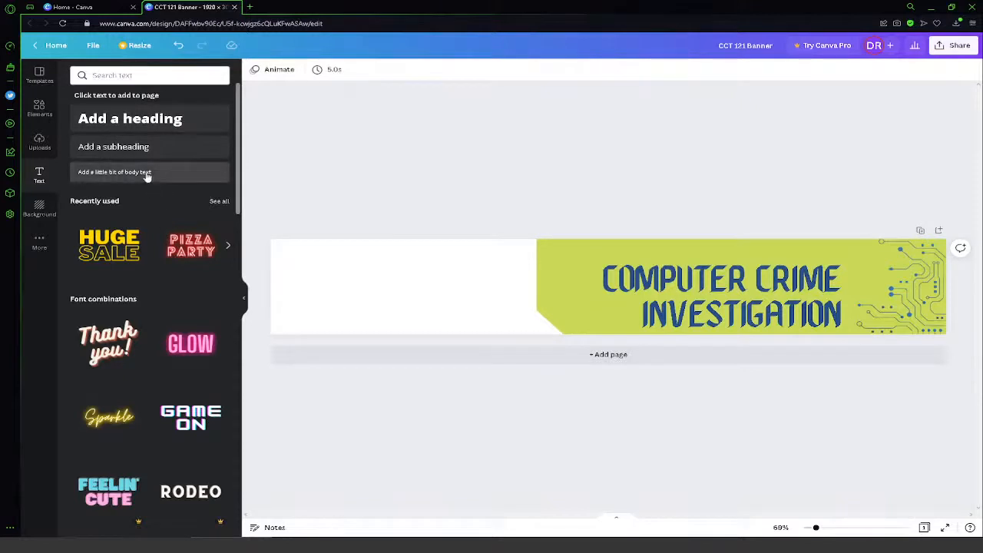
- Duplicate the heading, move the copy onto the white area and replace its text with "CCT 121"
click(680, 305)
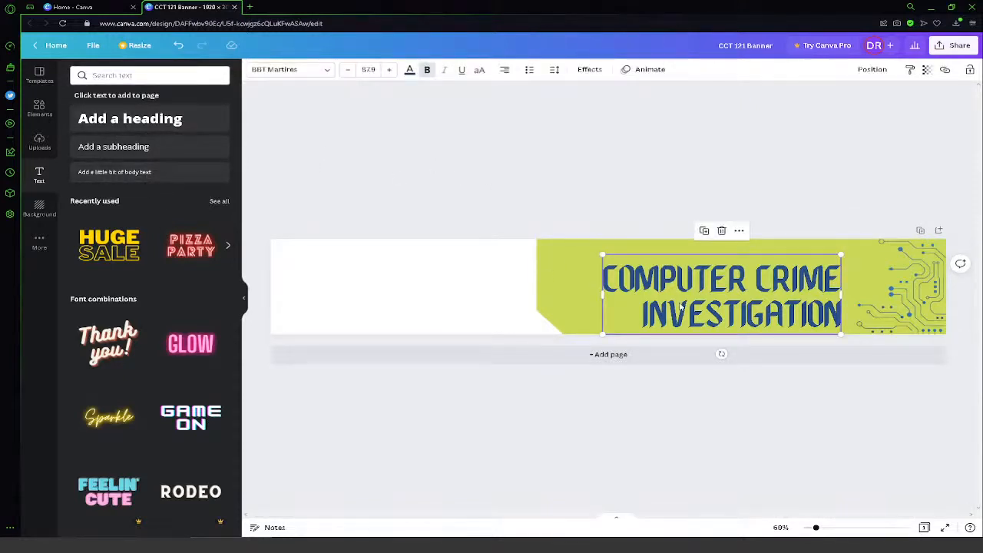
key(ctrl+d)
drag(681, 306, 393, 310)
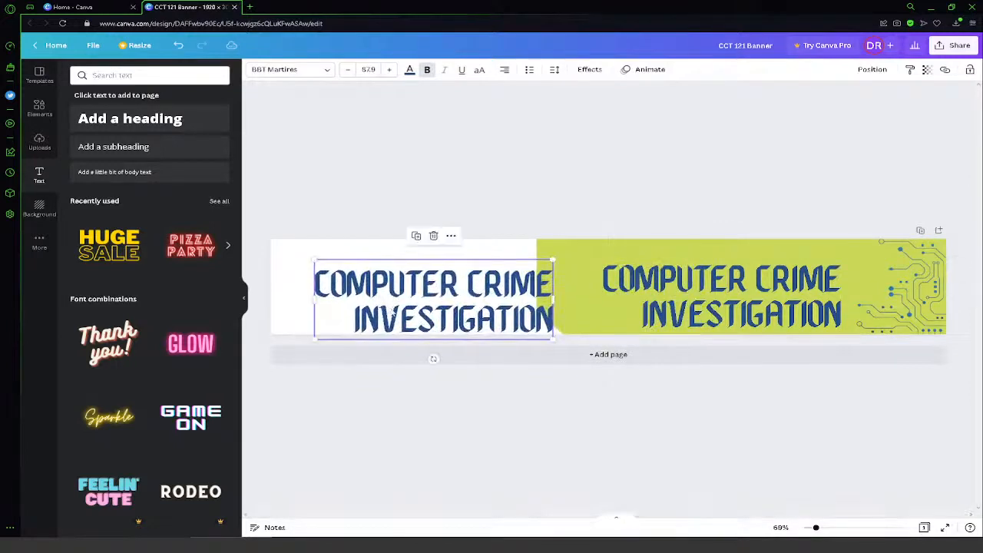
double_click(330, 283)
click(330, 283)
drag(552, 327, 234, 225)
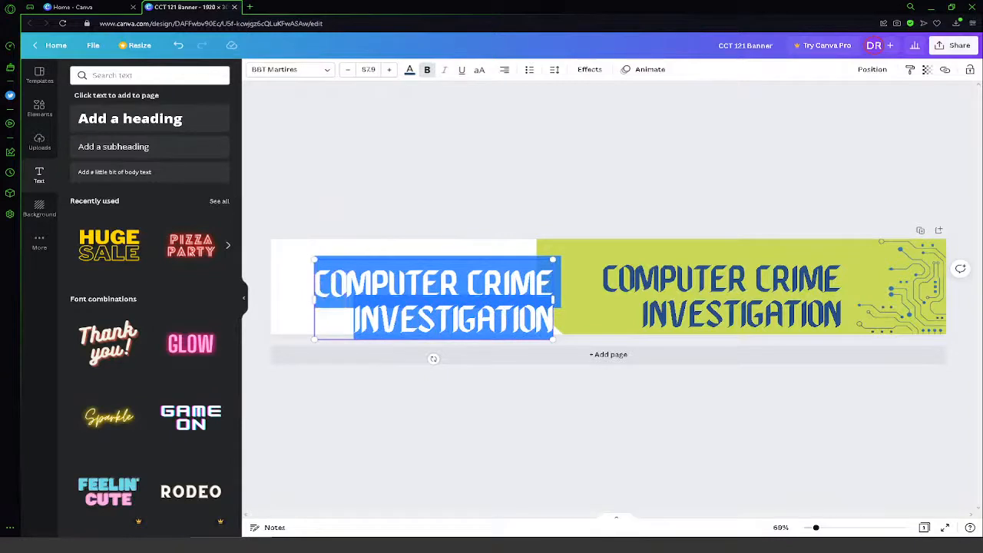
text(CCT)
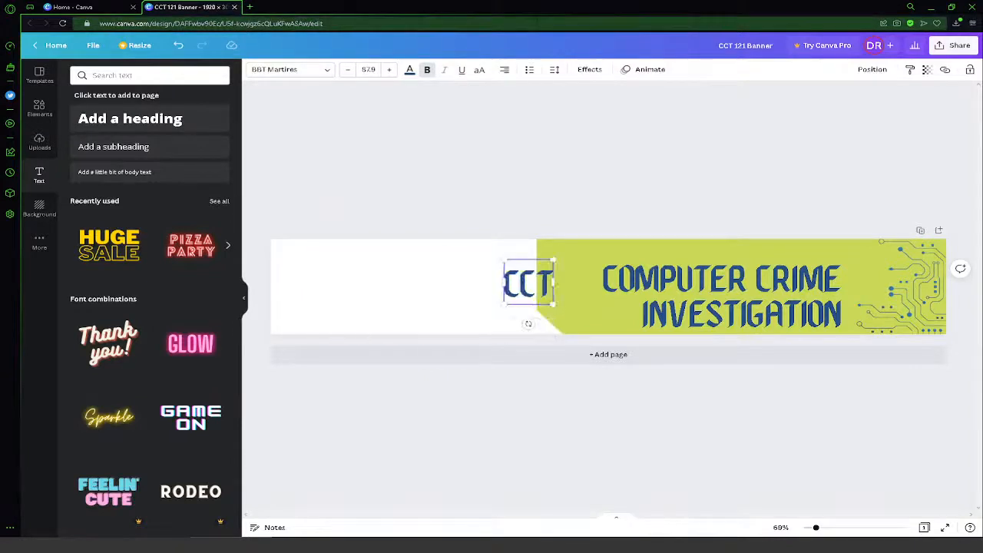
text( 121)
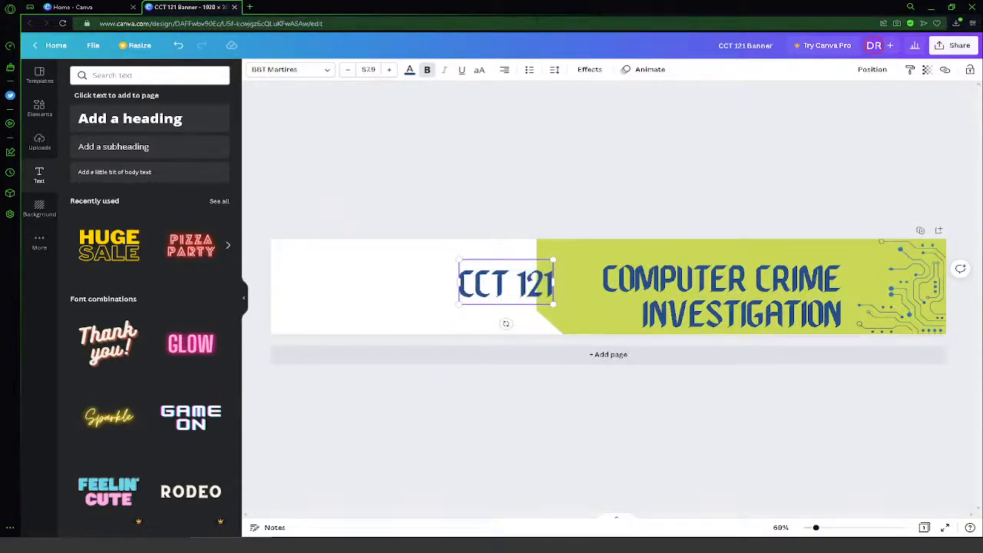
- Shrink the "CCT 121" text to size 53.9
key(ctrl+a)
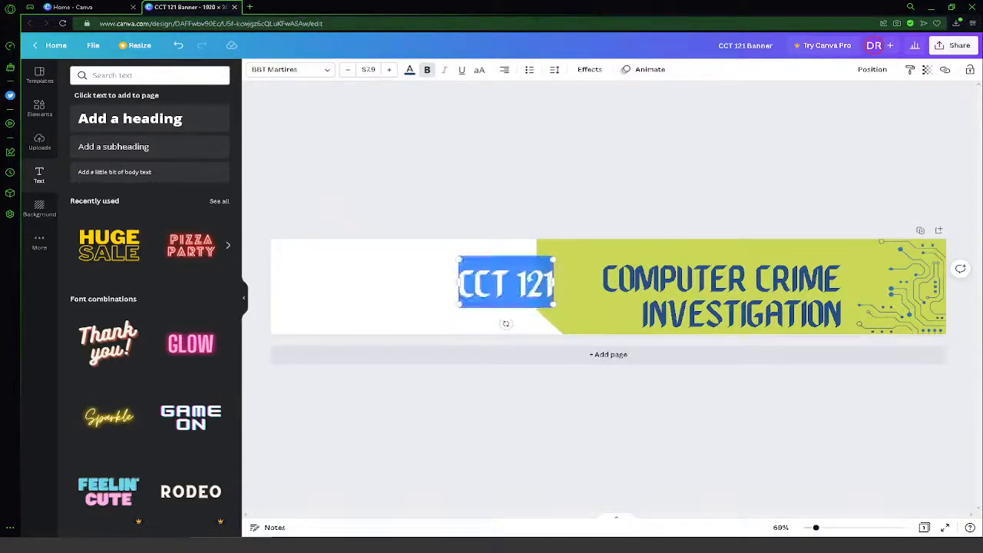
click(346, 70)
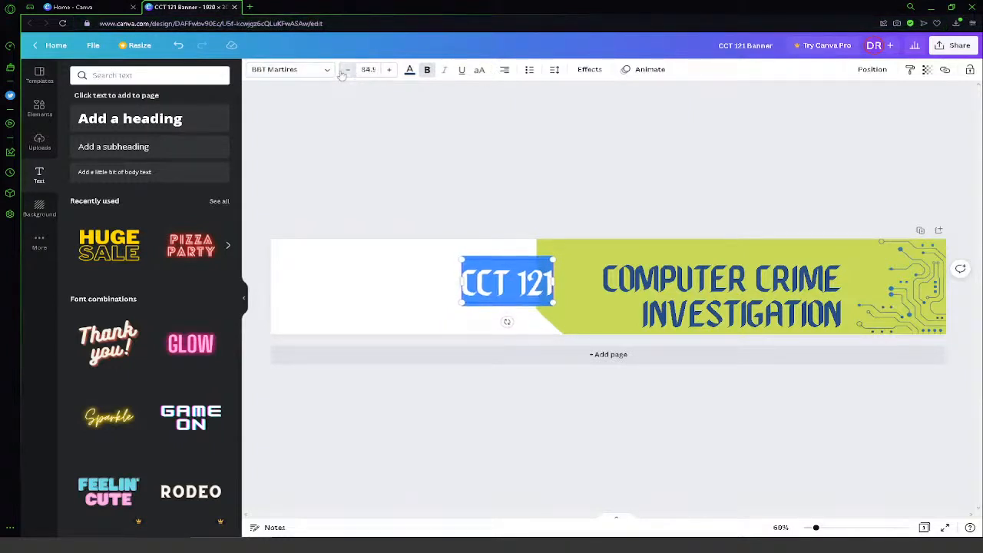
click(347, 70)
click(346, 70)
click(346, 70)
click(346, 70)
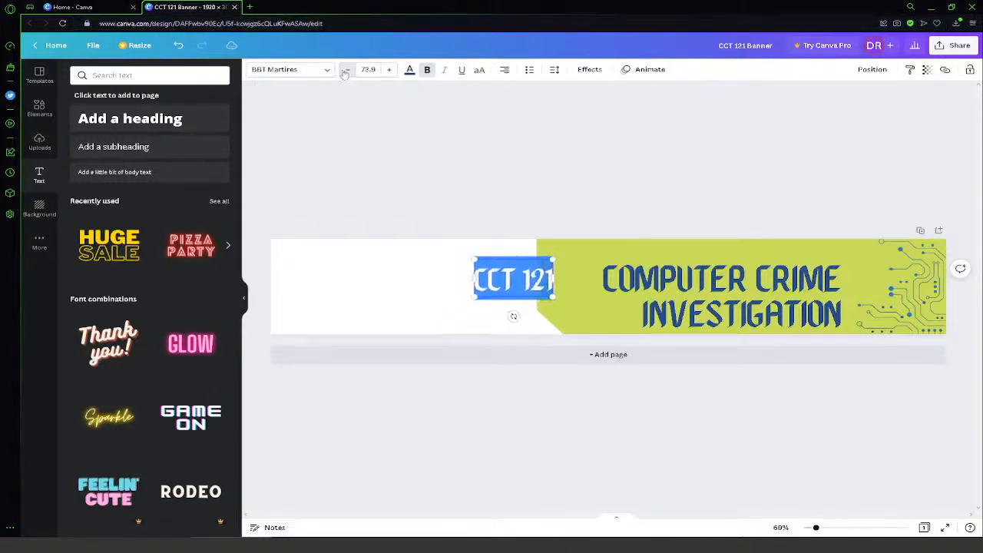
click(346, 69)
click(347, 70)
click(348, 69)
click(348, 70)
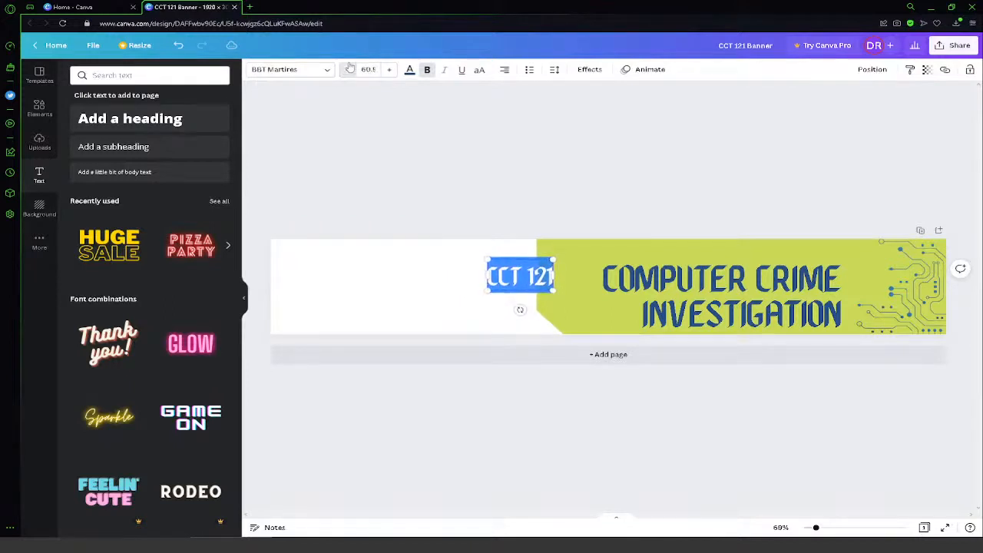
click(349, 69)
click(349, 70)
click(350, 68)
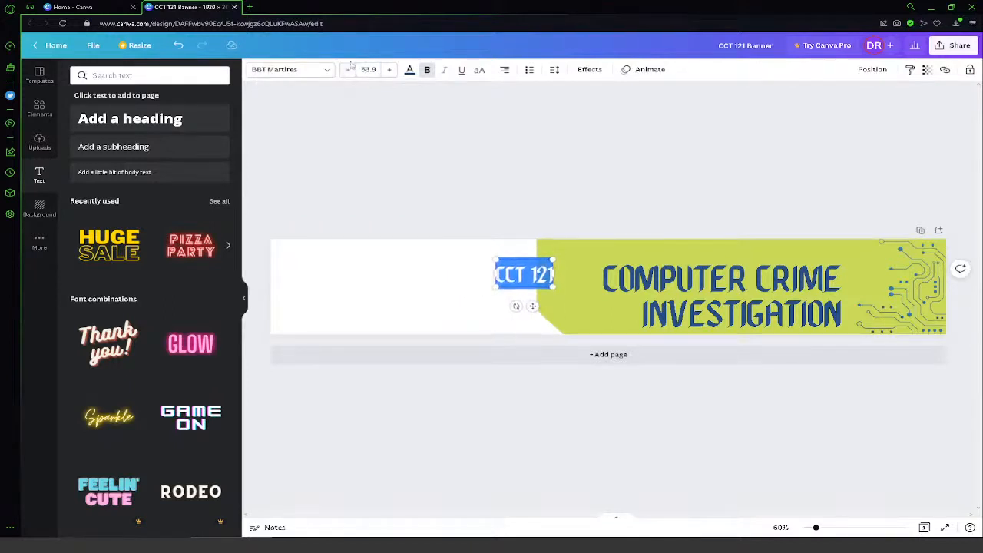
- Place "CCT 121" in the lime block's upper-left corner and set its font size to 48
drag(538, 287, 583, 271)
click(368, 69)
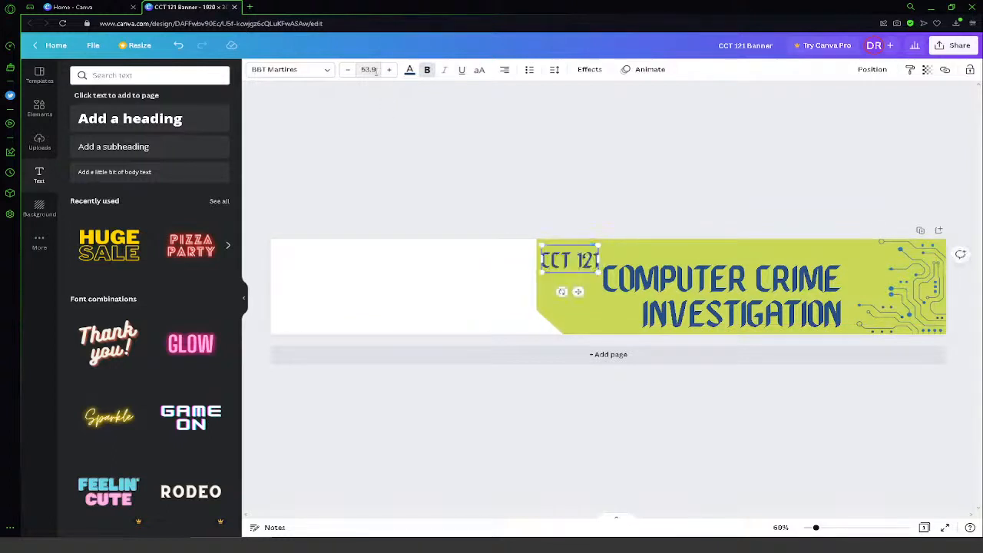
text(48)
key(Return)
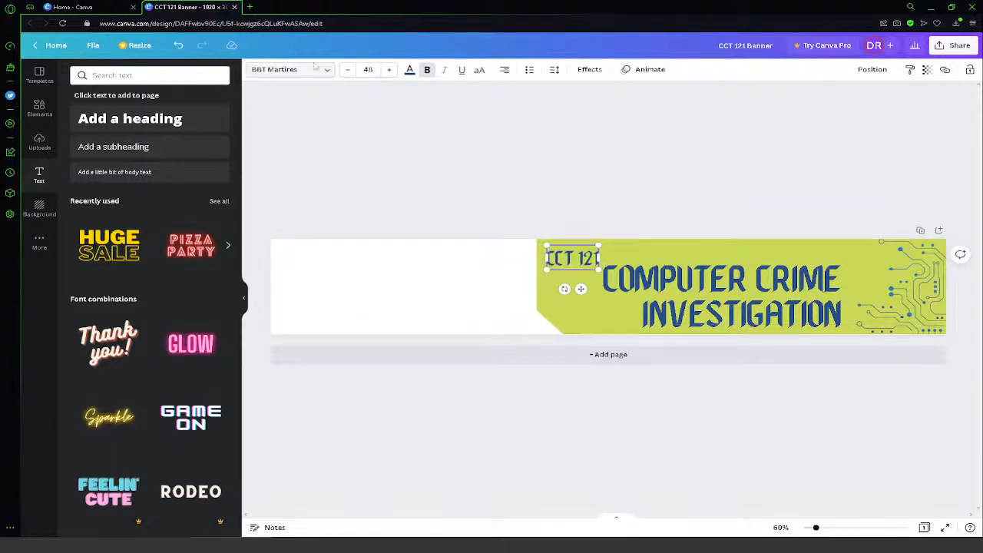
drag(567, 271, 567, 272)
click(442, 305)
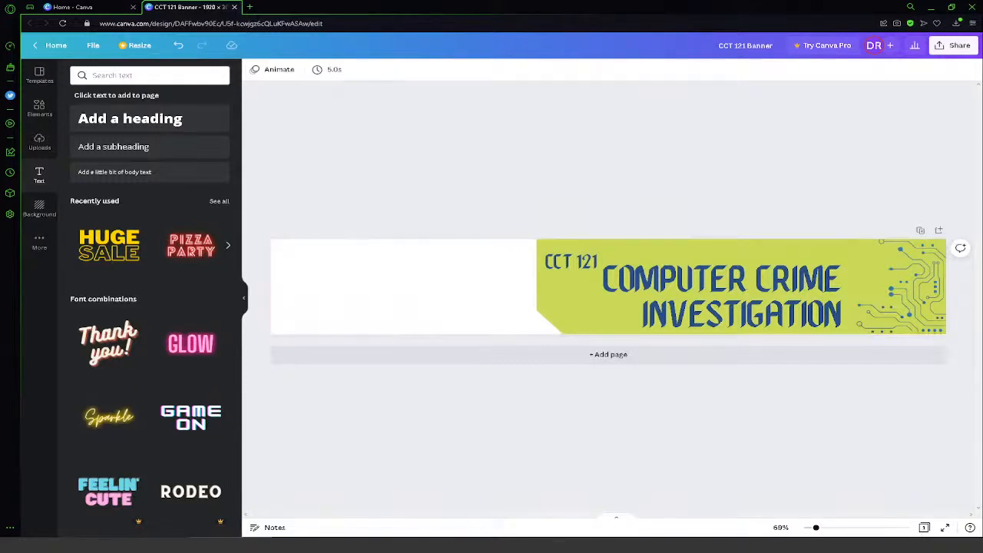
- Shift the "Computer Crime Investigation" heading slightly right, closer to the circuit graphic
click(811, 301)
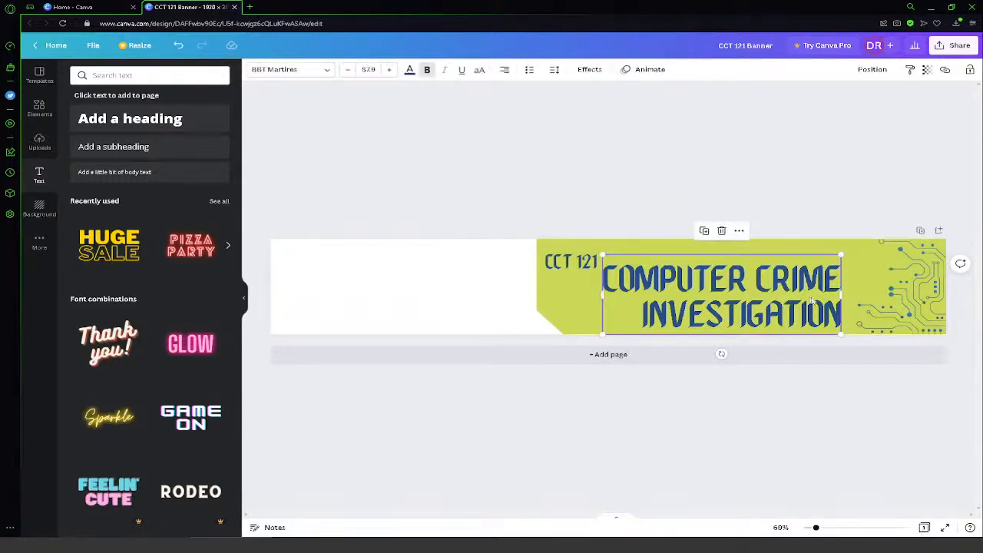
drag(812, 300, 814, 298)
click(388, 289)
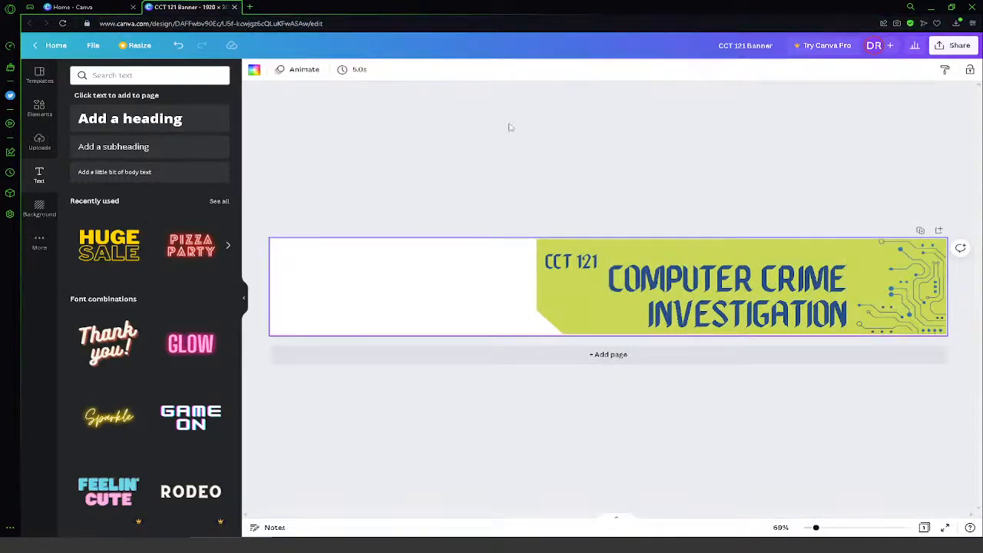
- Add the white Cleveland Community College logo from the uploaded images and move it between the heading and the circuit graphic
click(44, 146)
scroll(143, 332, down, 2)
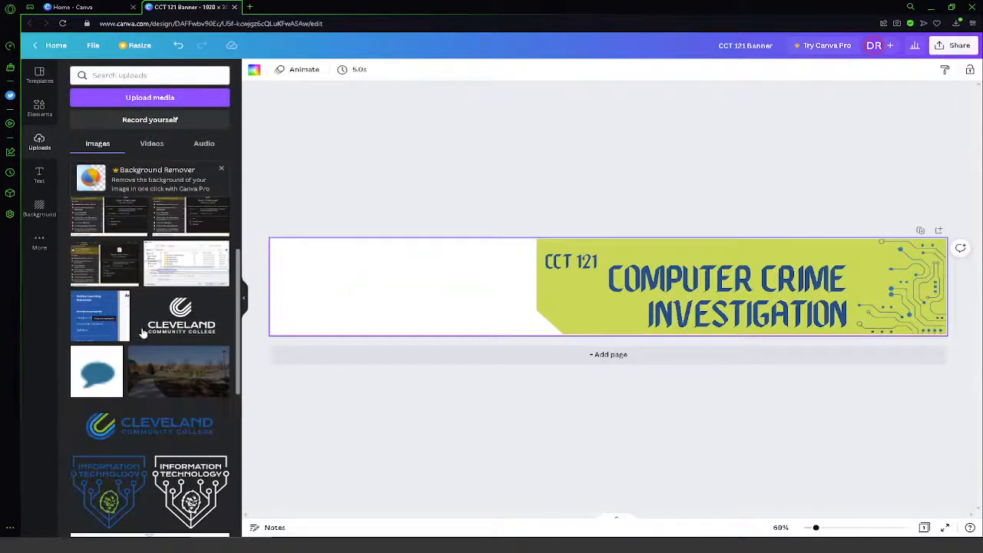
scroll(142, 332, up, 1)
click(182, 363)
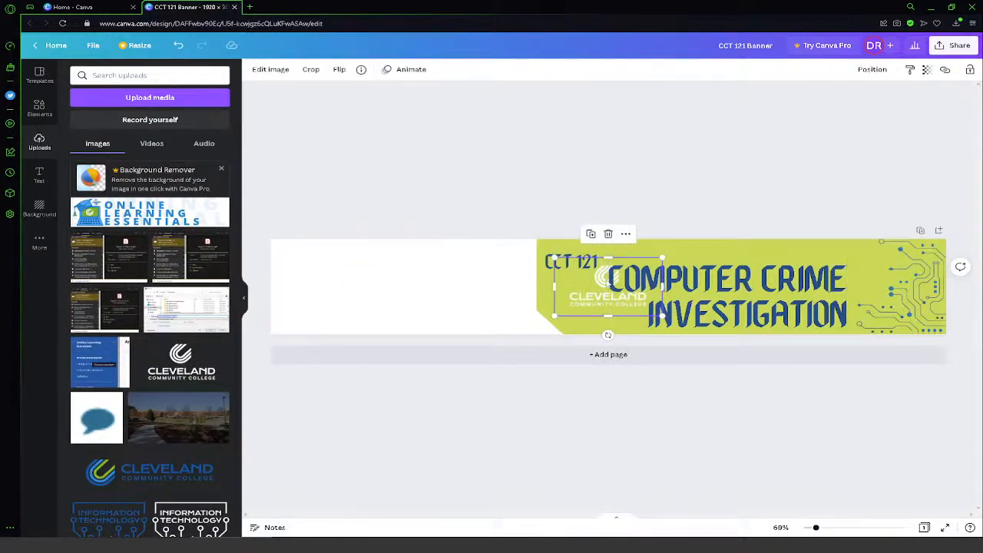
drag(608, 282, 873, 283)
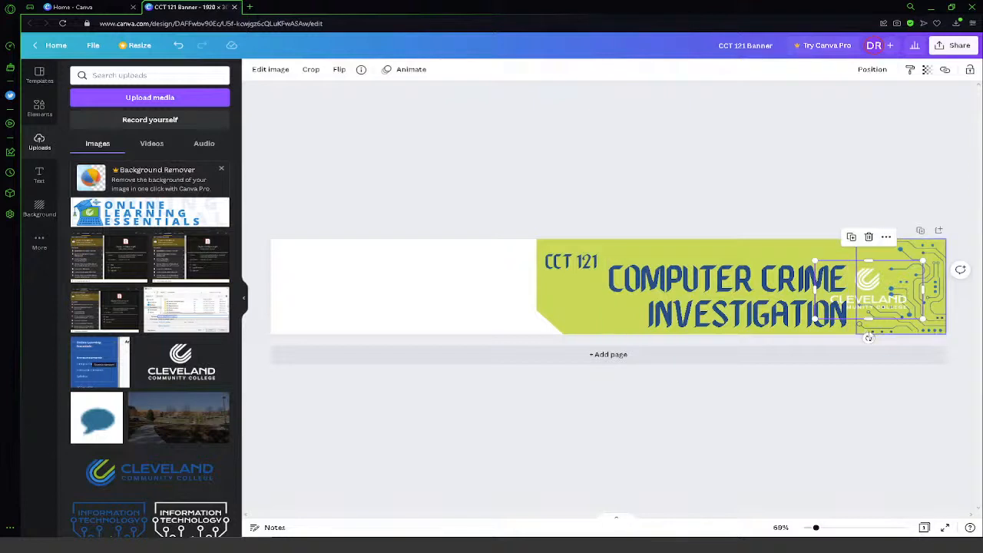
- Crop the college logo down to its round emblem, removing the lettering and the empty sides
drag(874, 320, 891, 279)
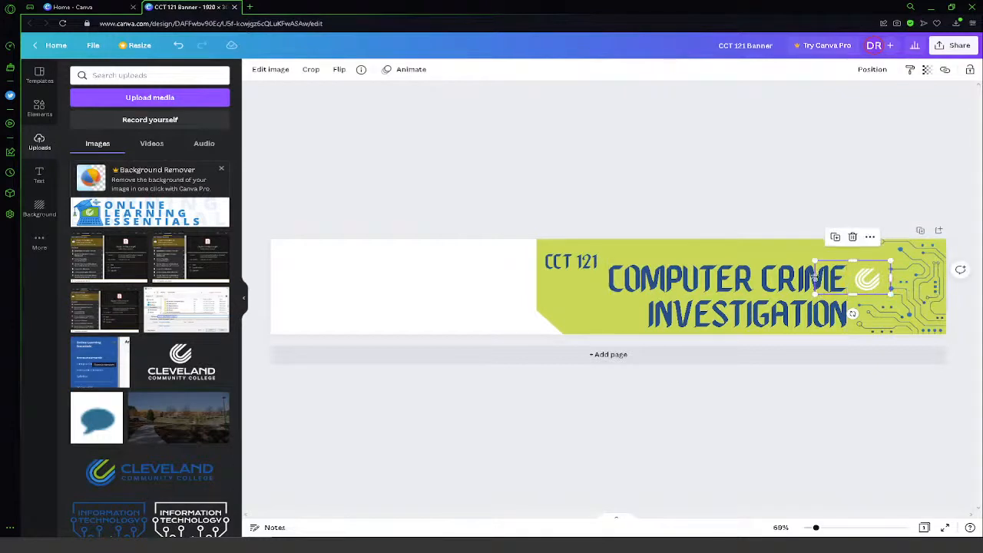
drag(820, 277, 846, 278)
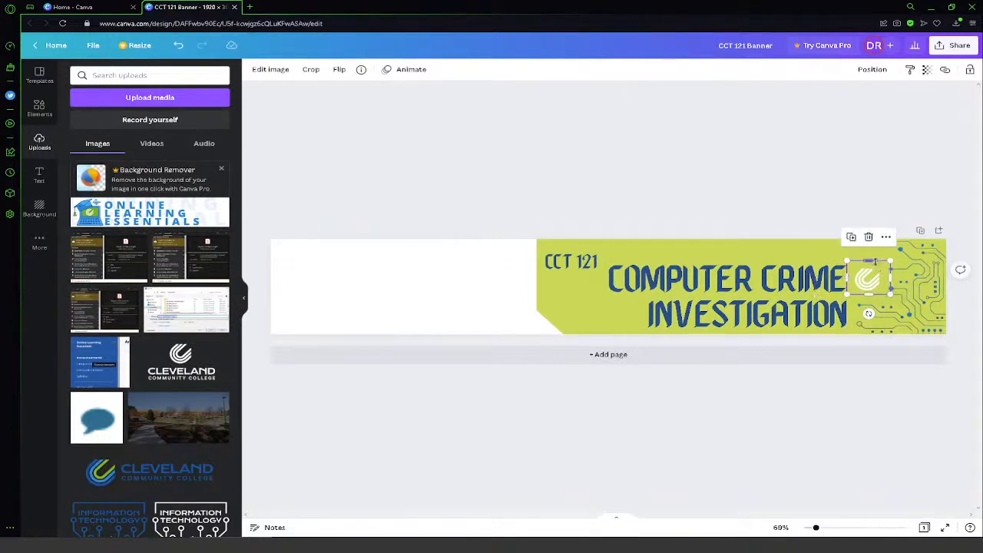
click(687, 432)
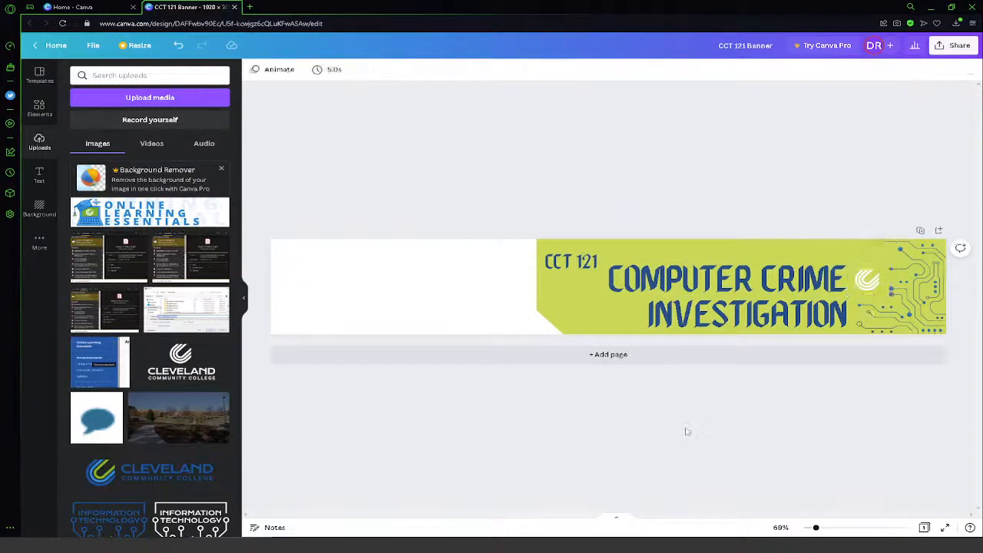
- Nudge the "Computer Crime Investigation" heading slightly left, away from the emblem
click(716, 322)
key(Left)
key(Left)
key(Left)
key(Left)
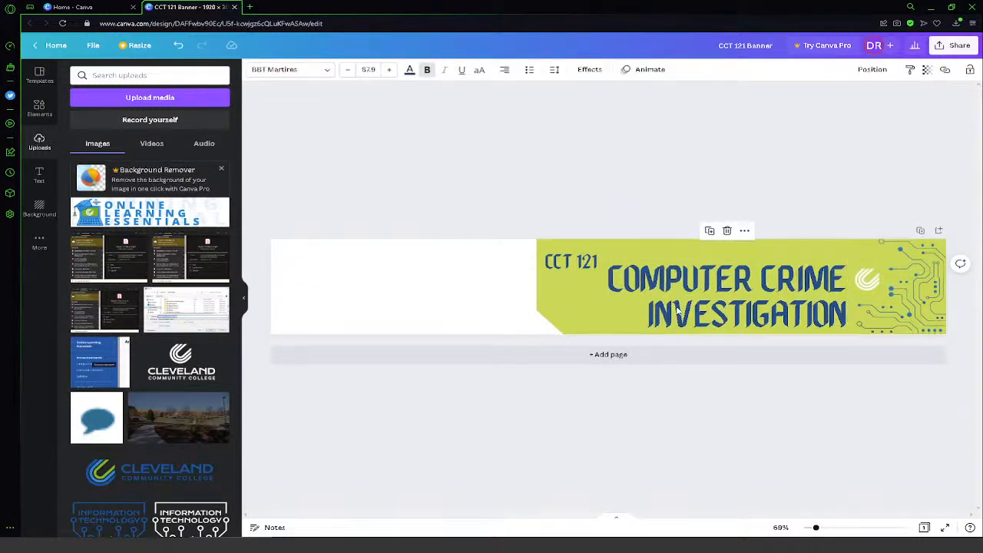
- Move the white college emblem up to the banner's upper edge, just right of the heading
click(558, 264)
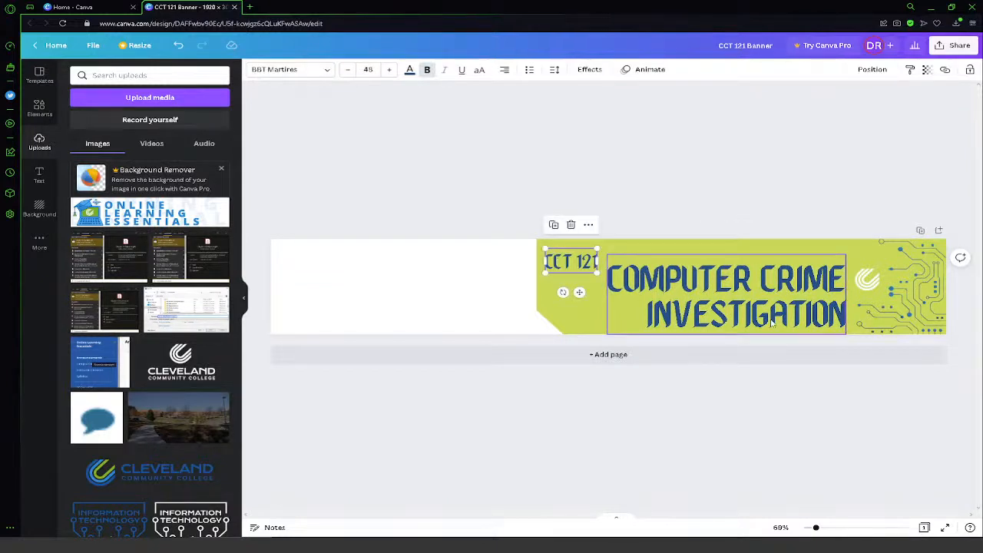
click(866, 260)
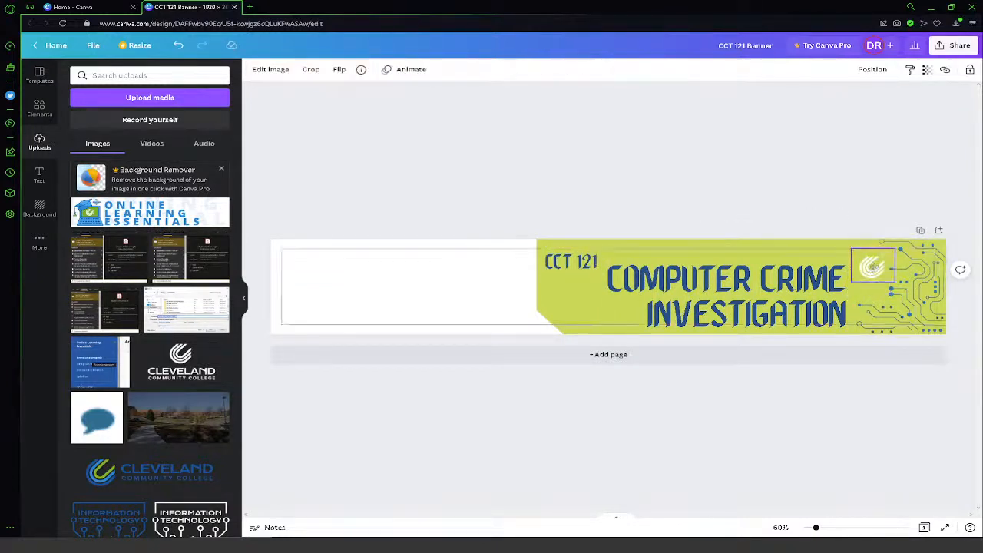
drag(865, 260, 866, 257)
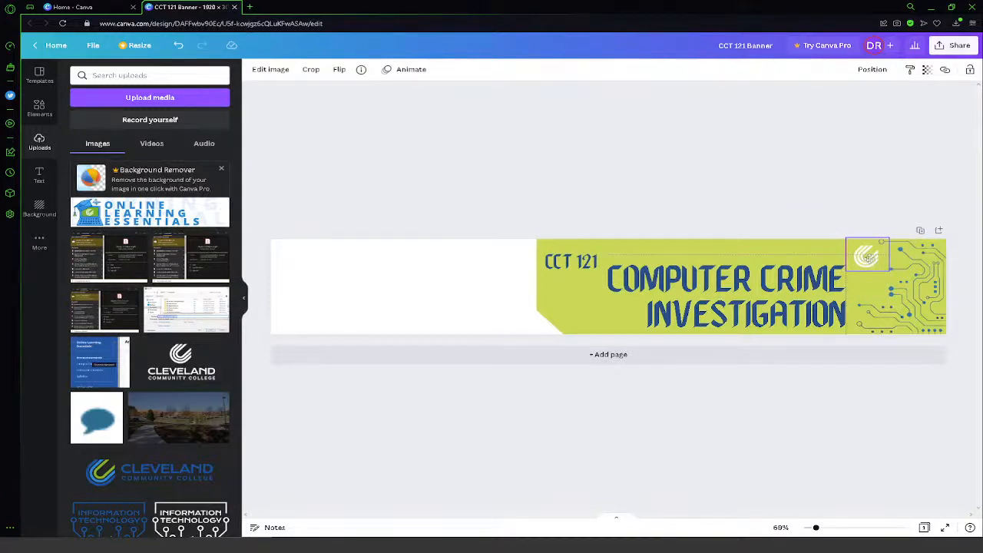
drag(868, 259, 867, 258)
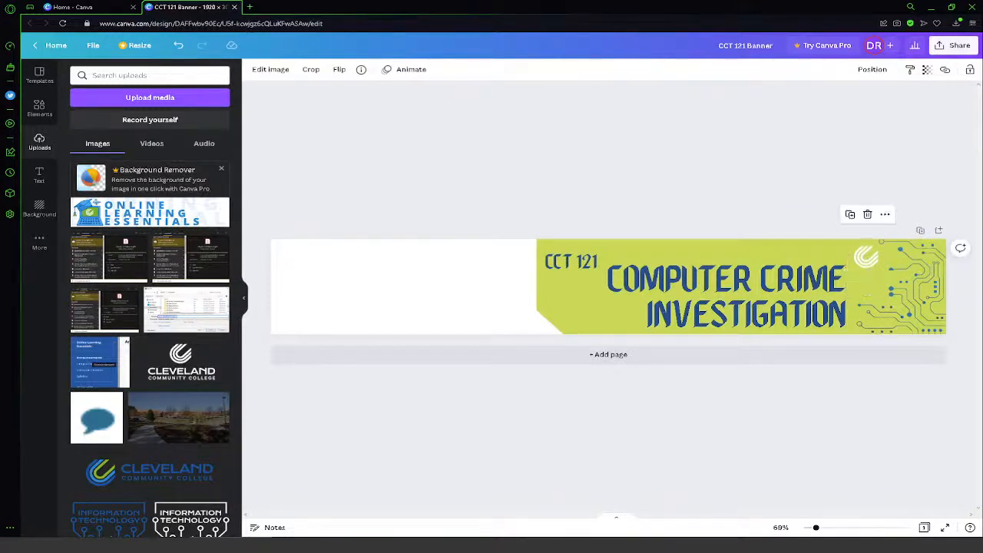
click(657, 307)
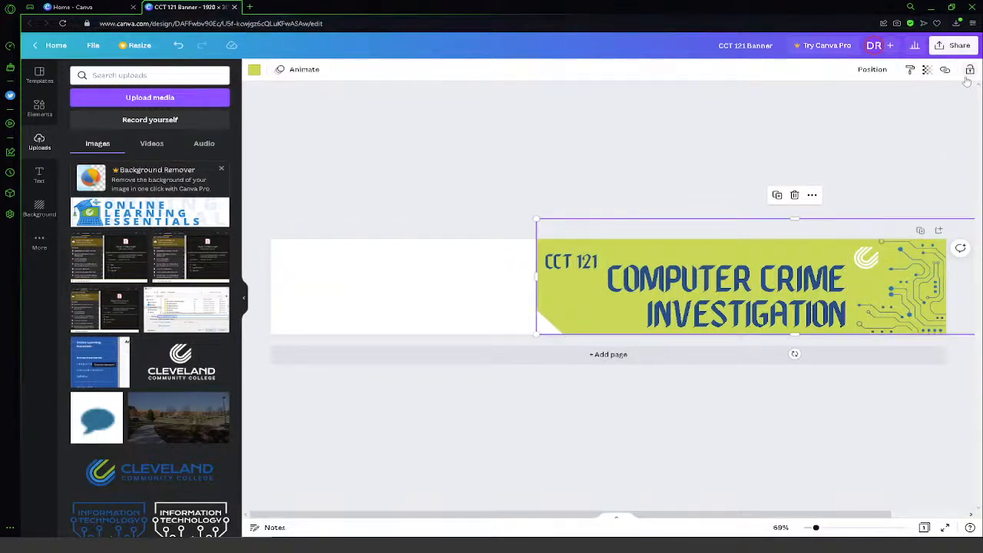
click(475, 222)
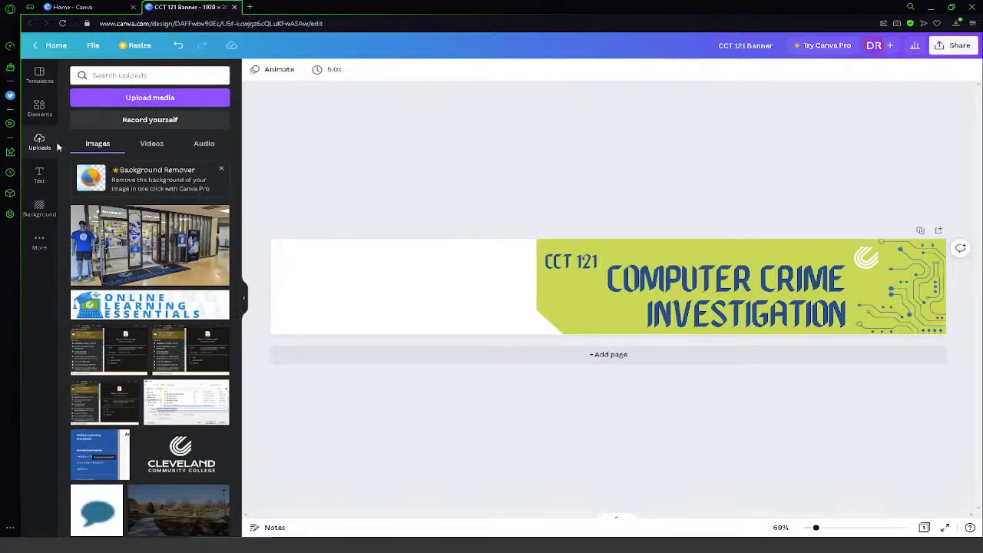
- Open the Pexels website (pexels.com) in a new browser tab
click(254, 7)
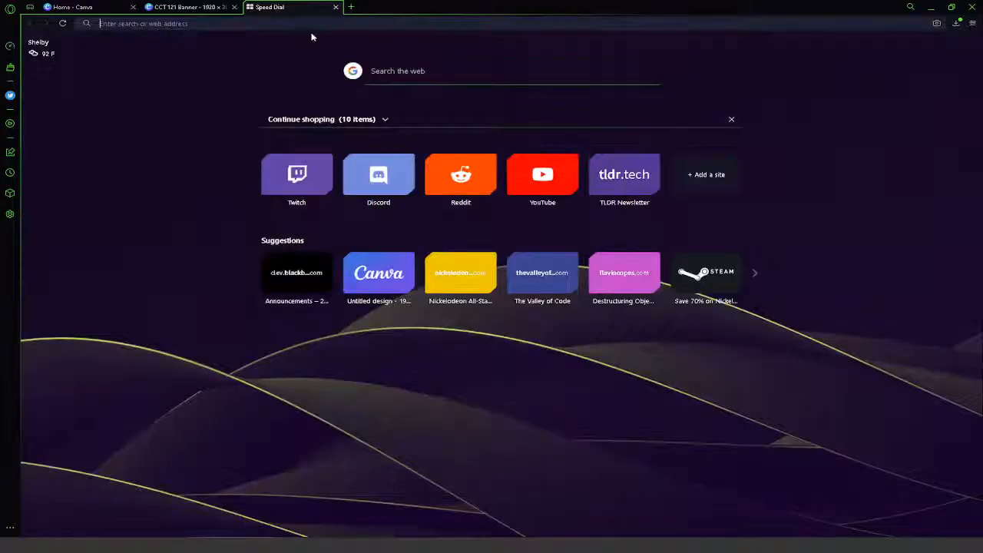
text(pexels.com)
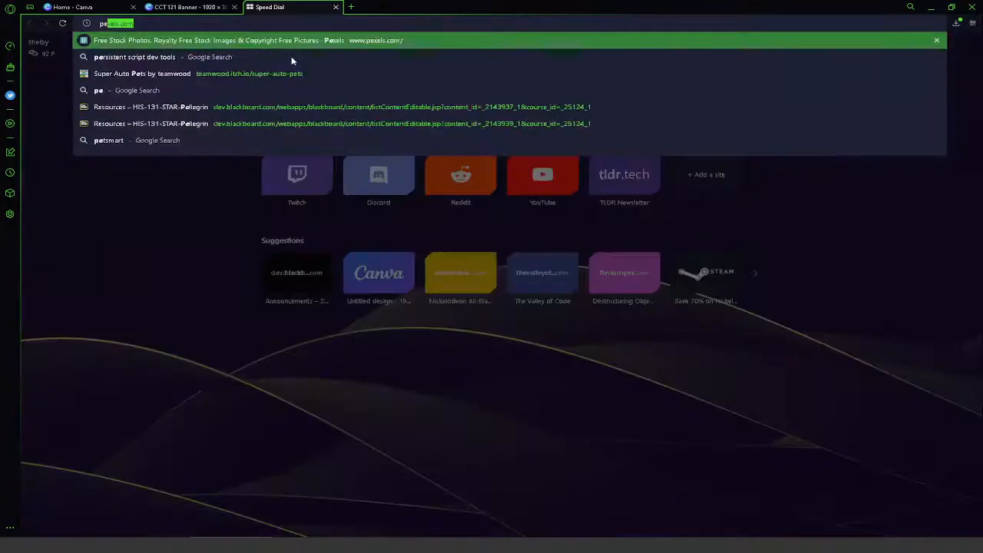
key(Return)
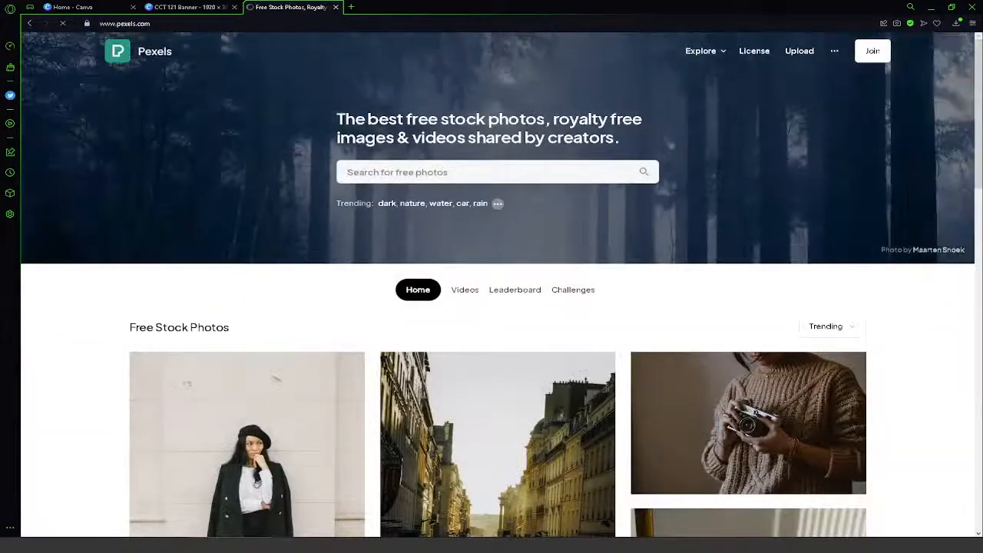
- Search Pexels for "cyber crime" photos
click(462, 171)
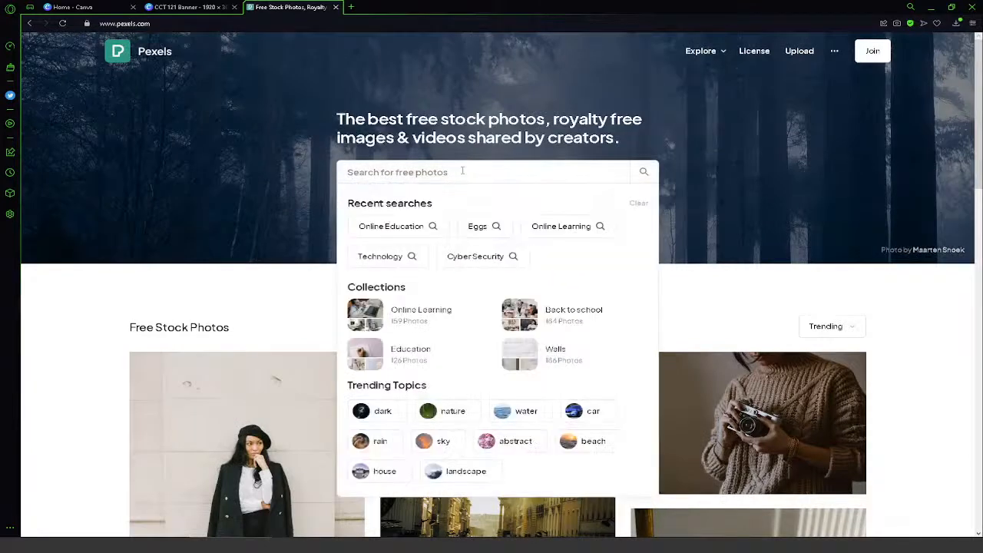
text(cyber crime)
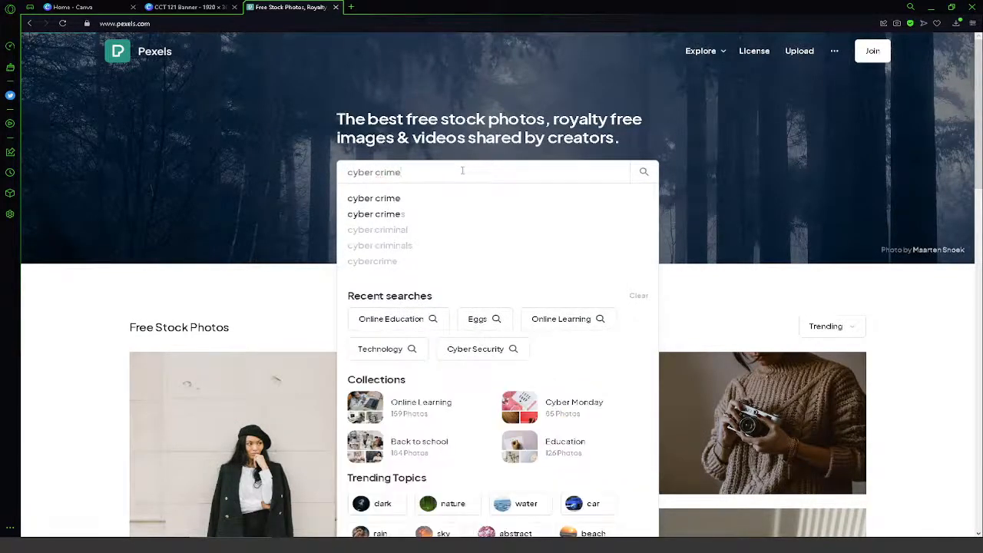
key(Return)
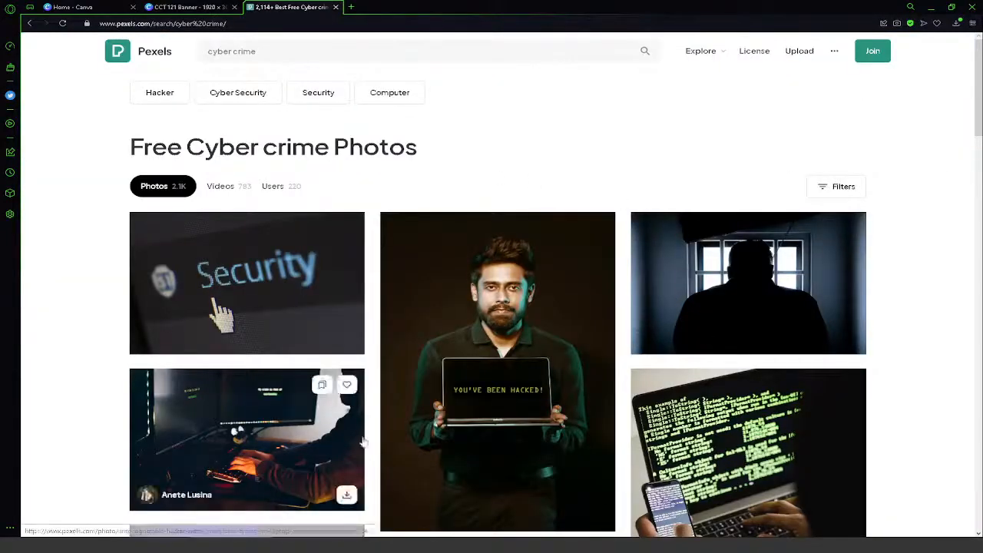
- Download the dark photo of hands typing on a laptop filled with green code, and dismiss the sign-up offer
scroll(906, 336, down, 3)
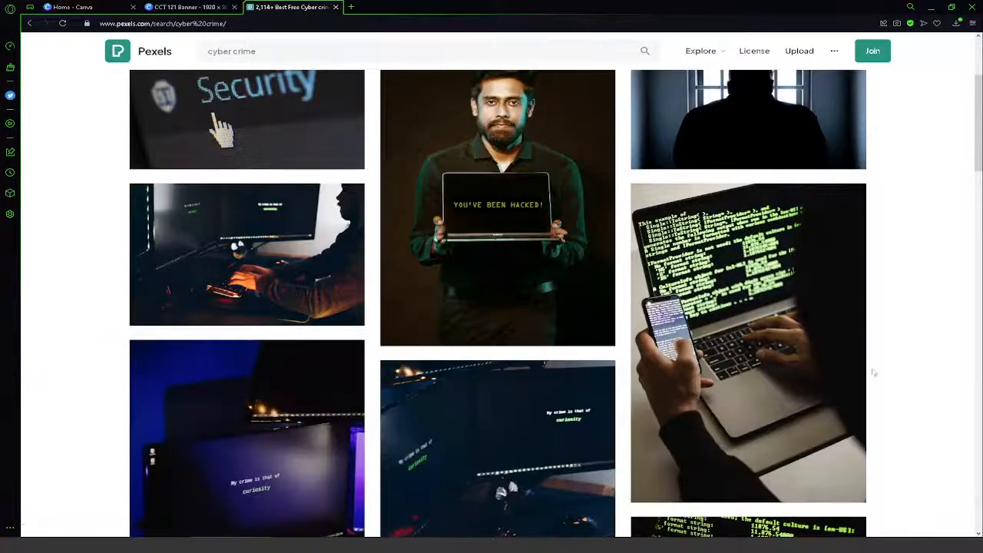
scroll(873, 372, down, 2)
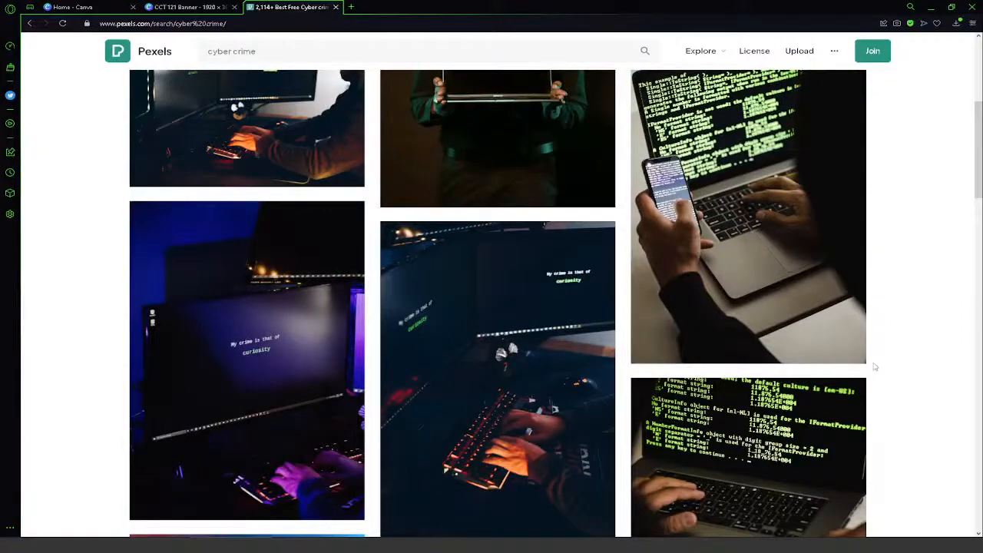
scroll(874, 367, down, 3)
scroll(875, 369, down, 3)
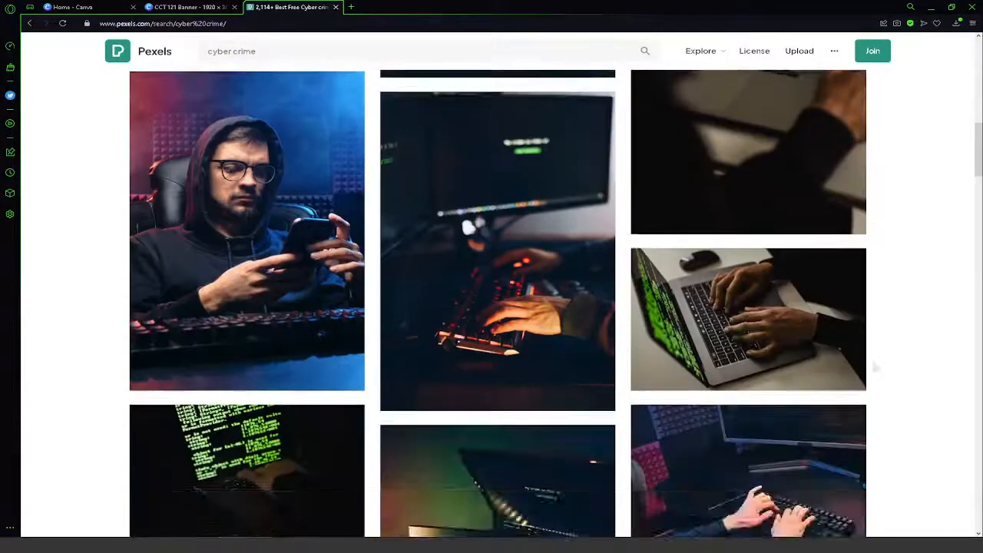
scroll(874, 367, up, 1)
scroll(540, 366, down, 2)
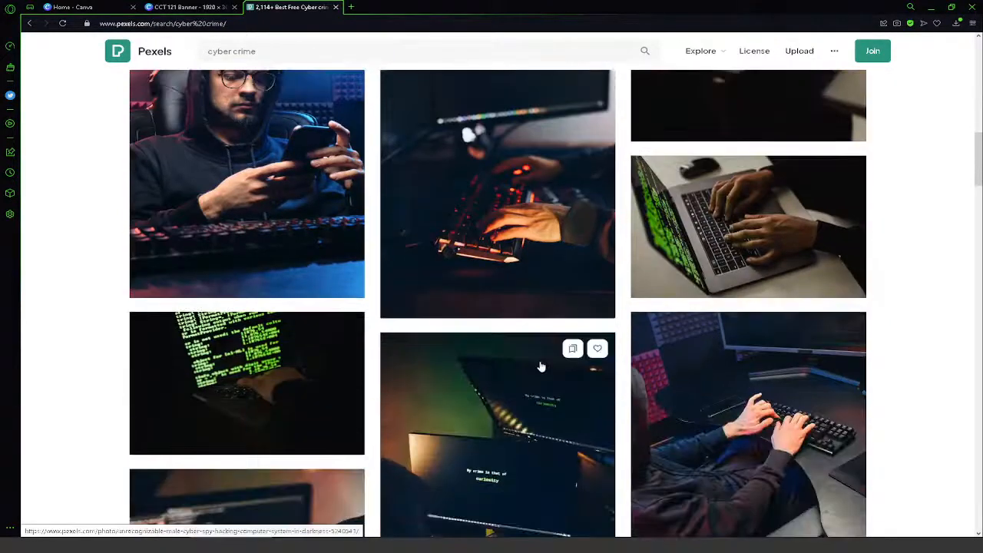
scroll(540, 366, up, 1)
scroll(268, 422, down, 1)
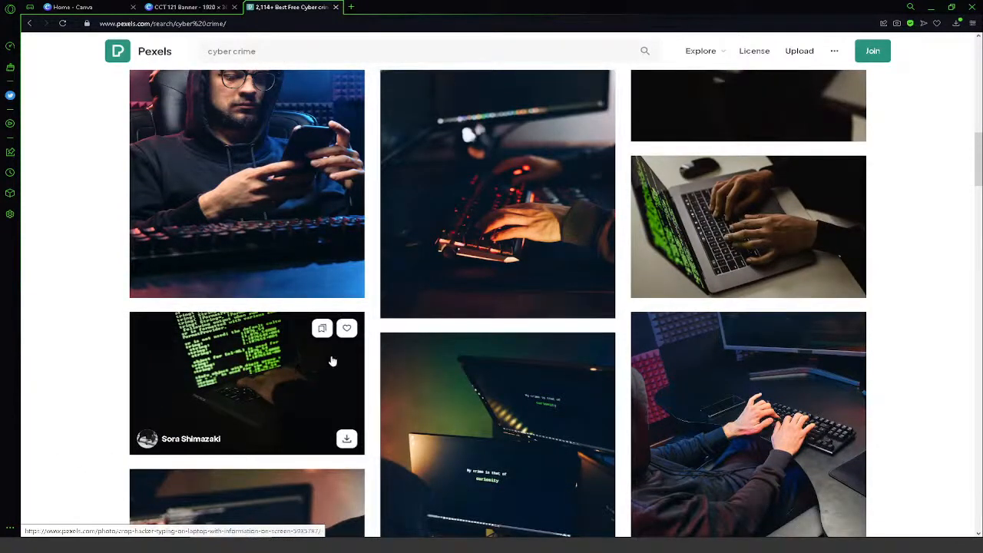
click(345, 440)
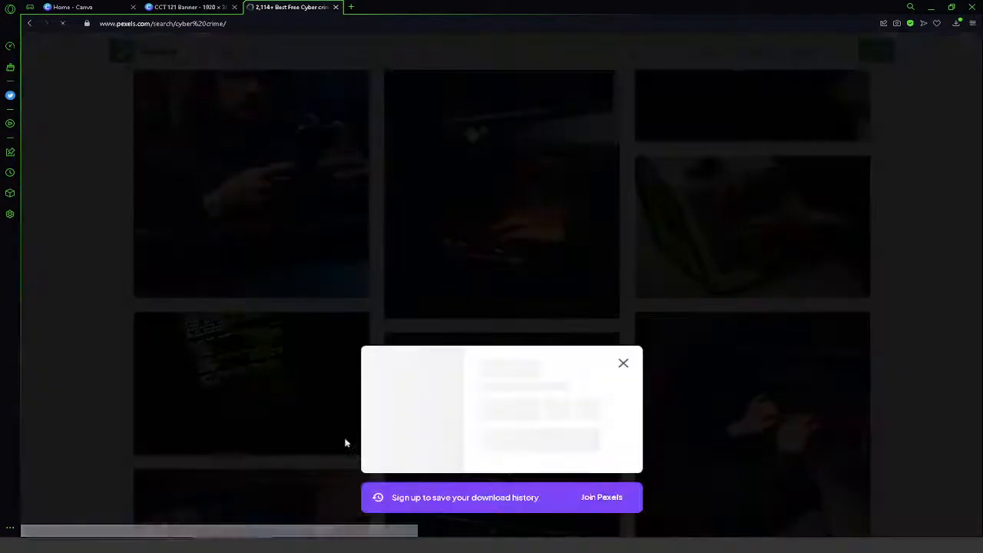
click(622, 358)
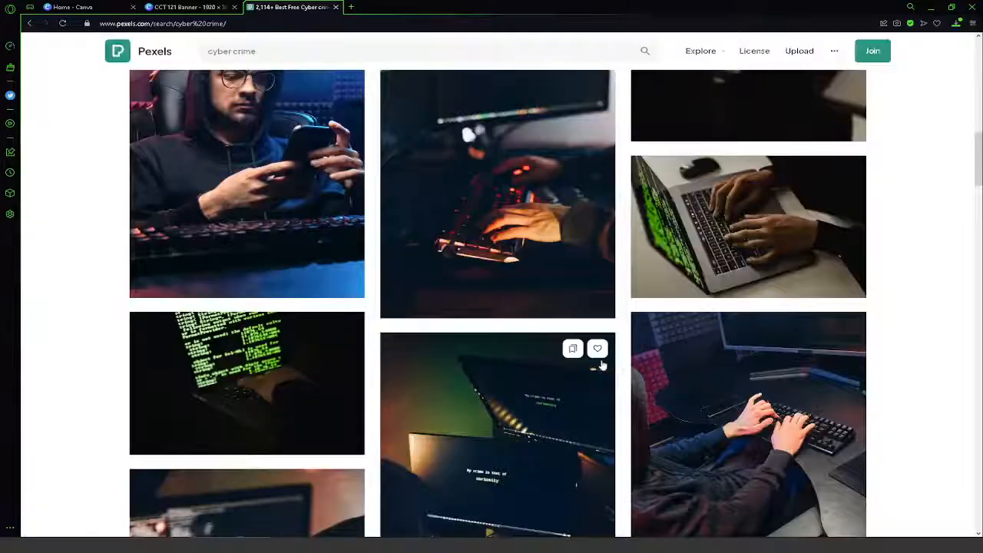
- Return to the CCT 121 Banner in Canva and upload the downloaded laptop photo from the recent downloads
click(184, 8)
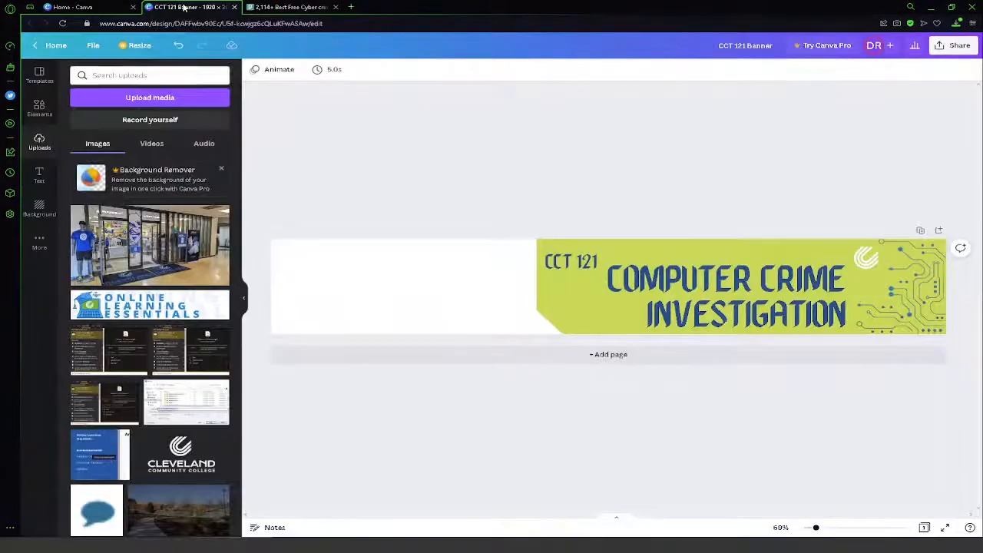
click(177, 101)
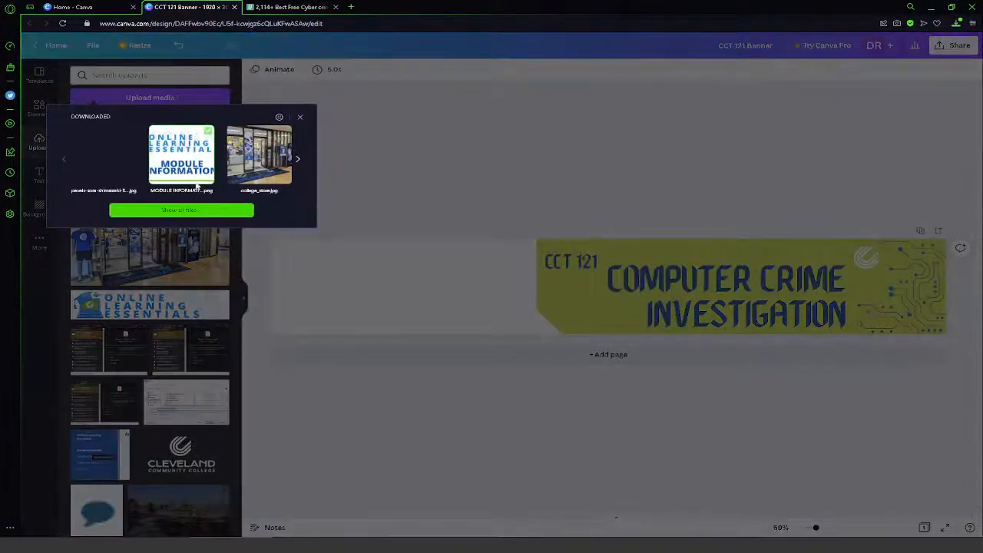
double_click(117, 156)
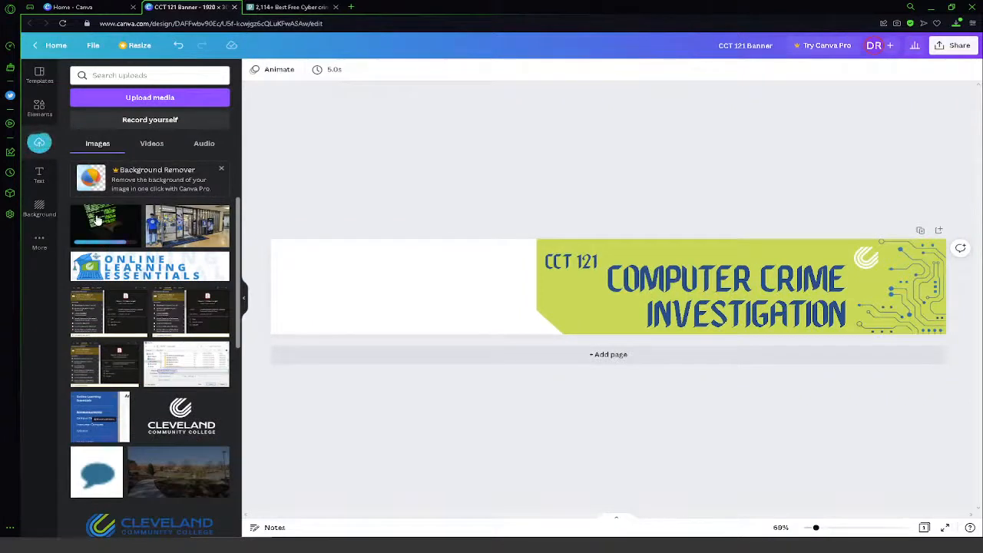
- Add the laptop photo to the banner, enlarge it over the blank area and shift it up and left
click(97, 221)
drag(607, 308, 326, 270)
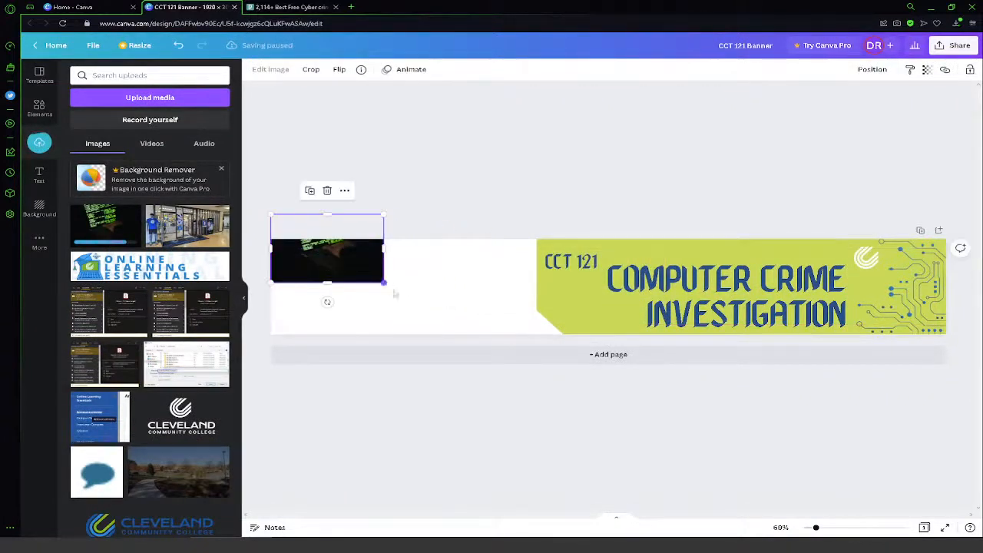
drag(384, 283, 604, 415)
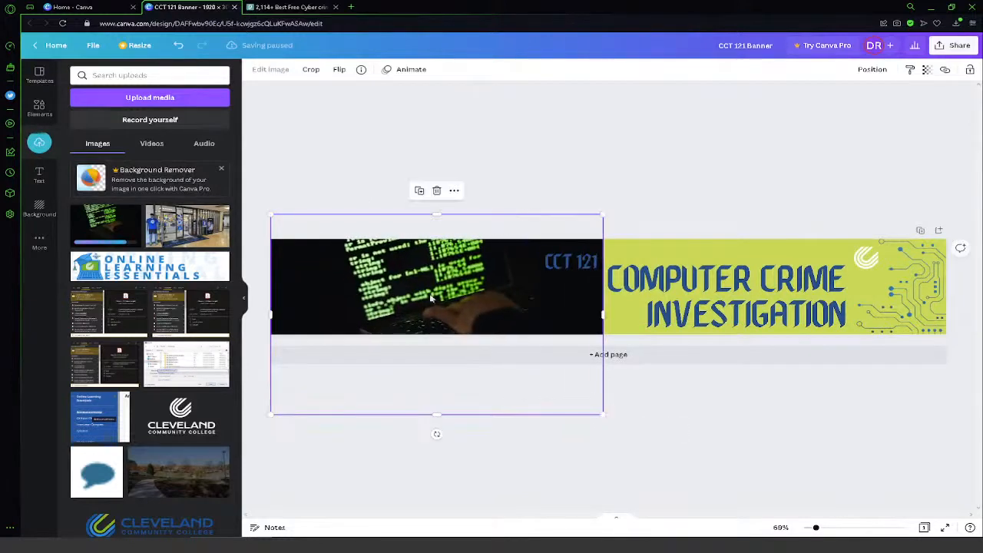
drag(432, 299, 393, 263)
- Send the laptop photo backward behind the lime shape and adjust its position slightly
click(868, 75)
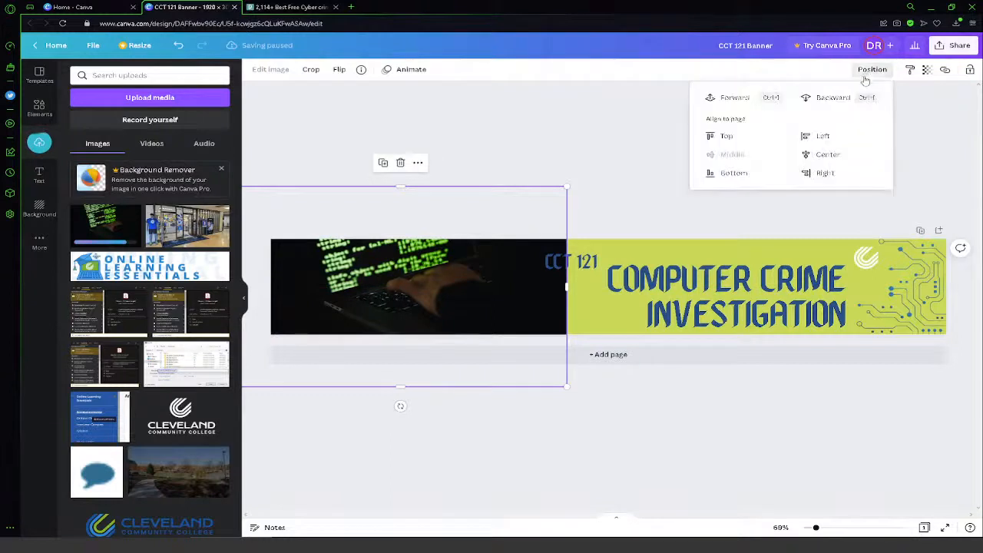
click(820, 100)
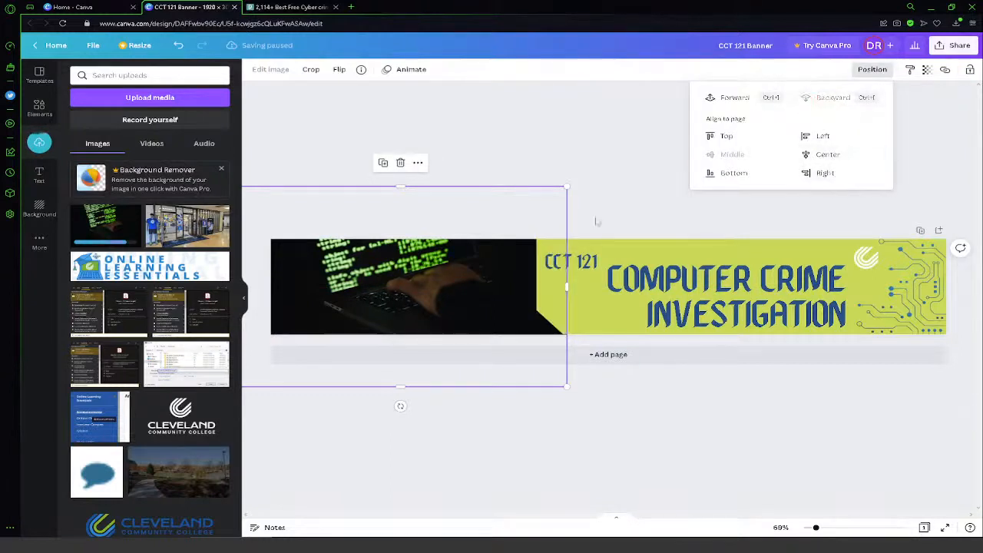
click(414, 311)
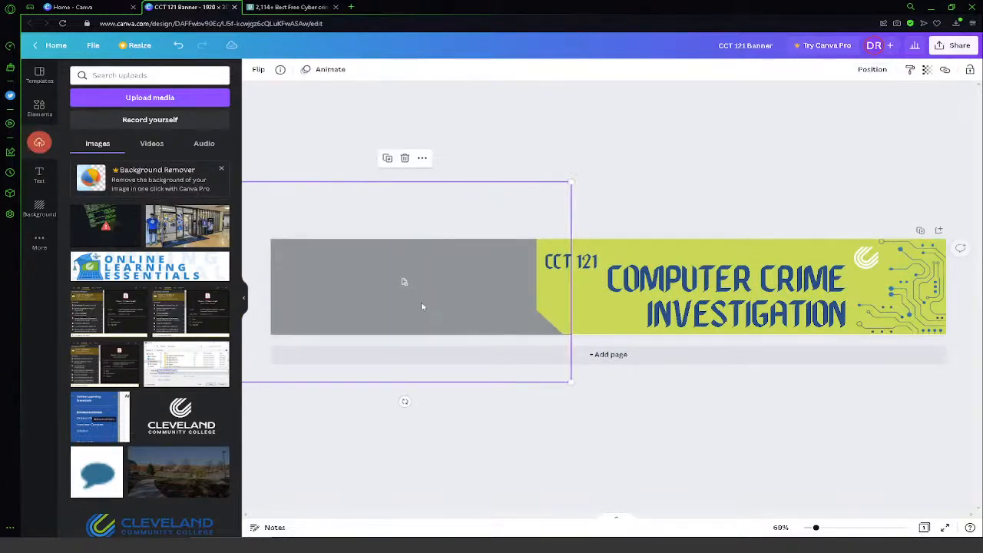
- Retry the laptop photo's upload and delete its grey placeholder from the banner
click(628, 196)
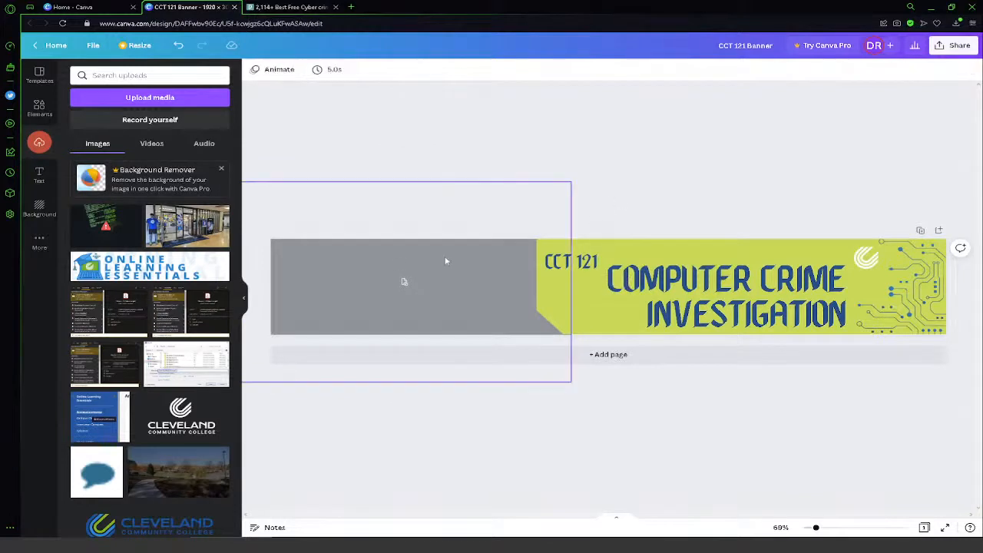
click(107, 226)
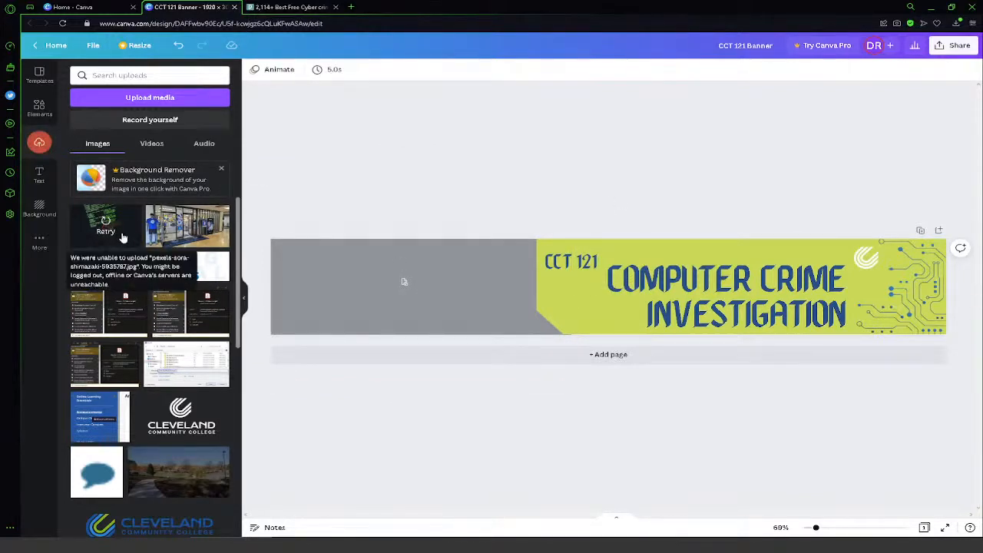
click(395, 281)
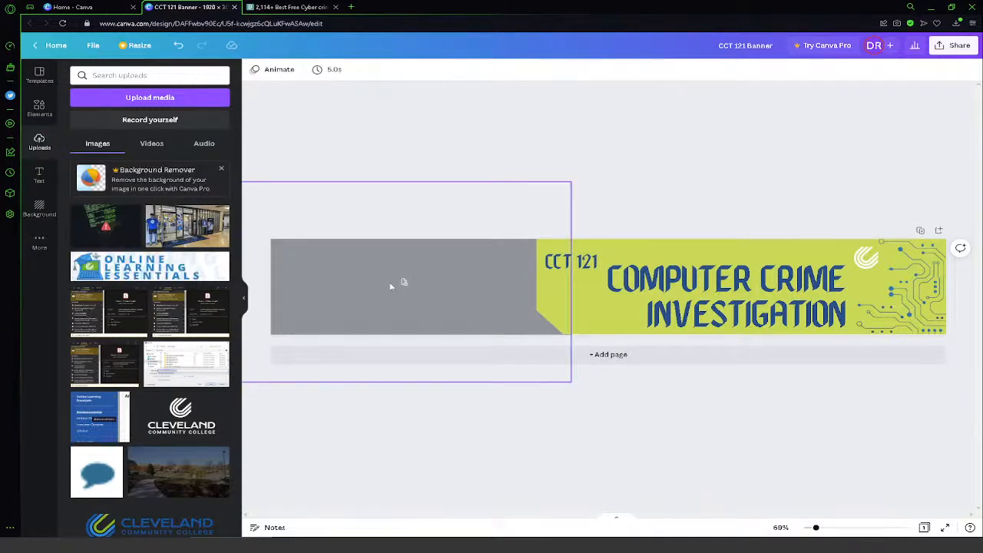
key(Delete)
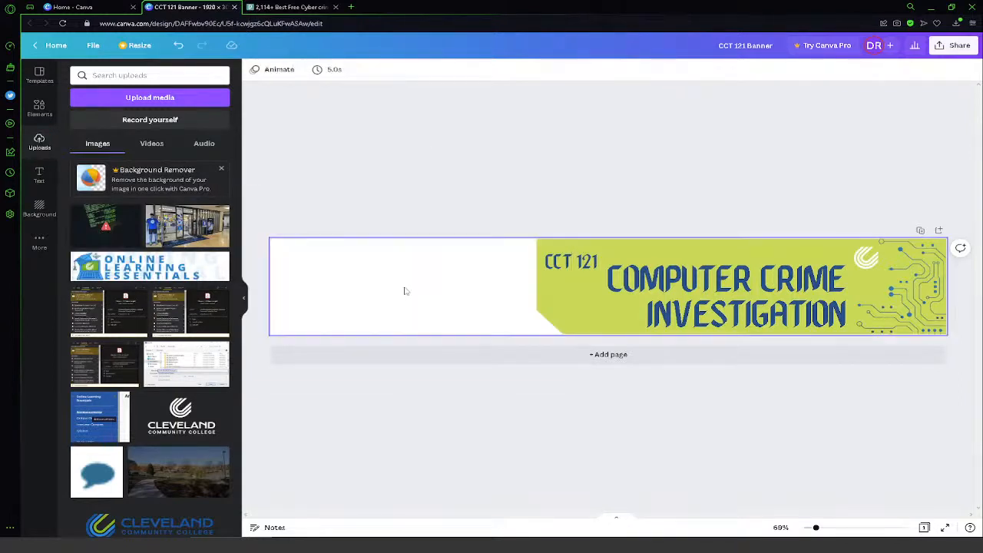
click(106, 232)
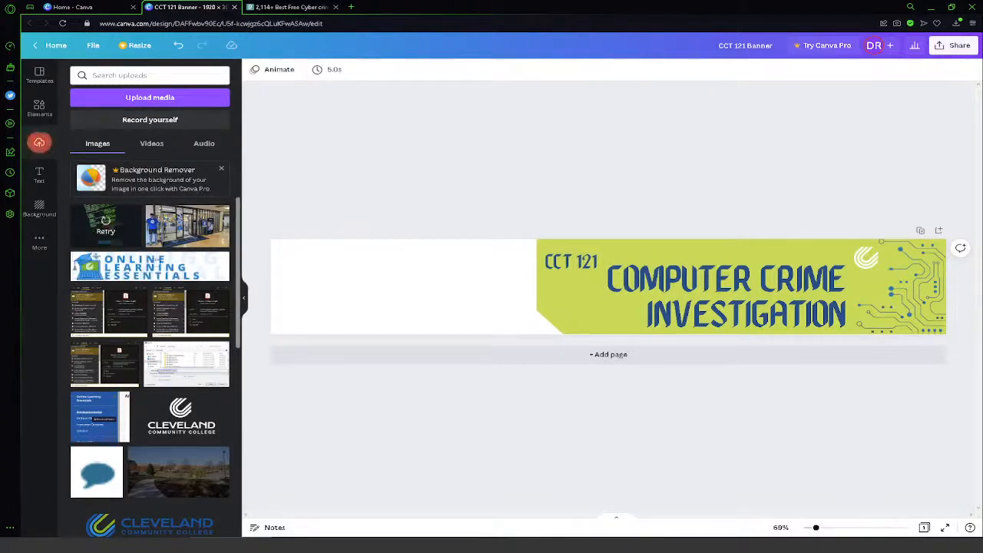
- Move both copies of the coloured area chart image from the uploads to the trash
scroll(204, 296, down, 2)
scroll(204, 297, down, 6)
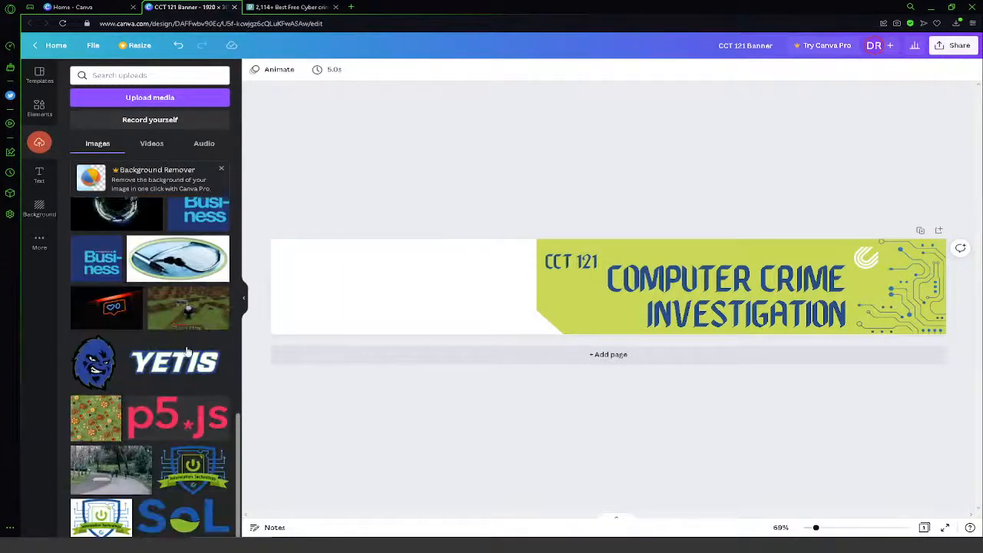
scroll(192, 319, up, 3)
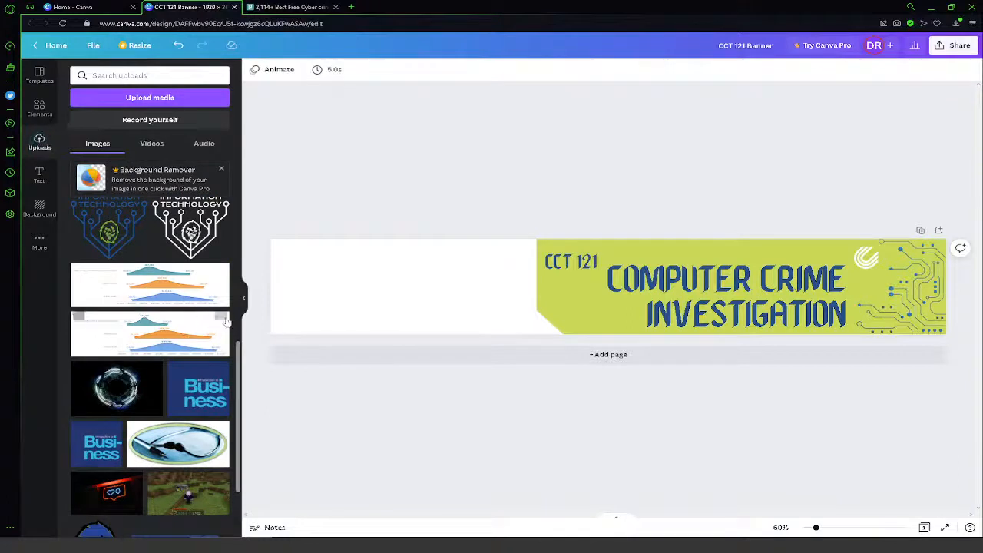
click(220, 319)
click(259, 444)
click(221, 271)
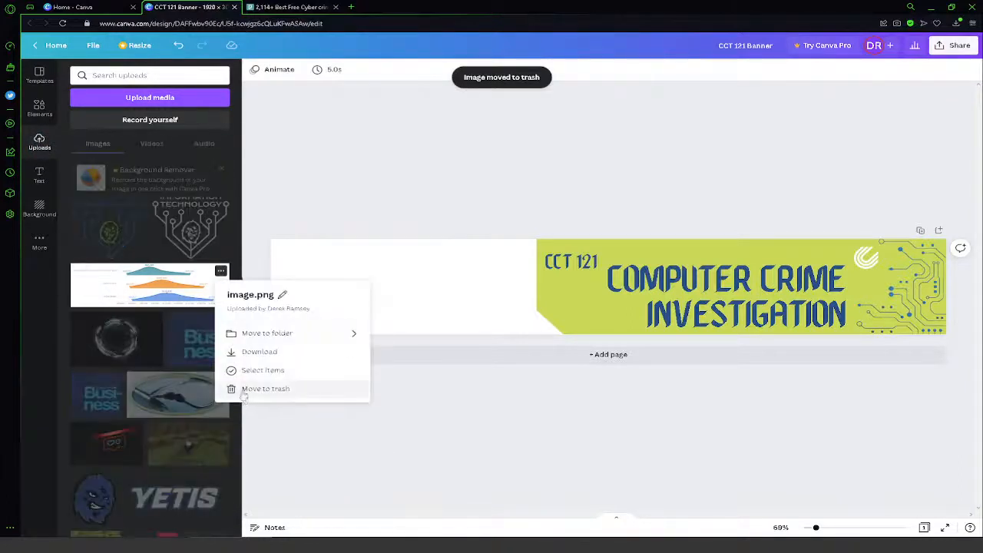
click(243, 391)
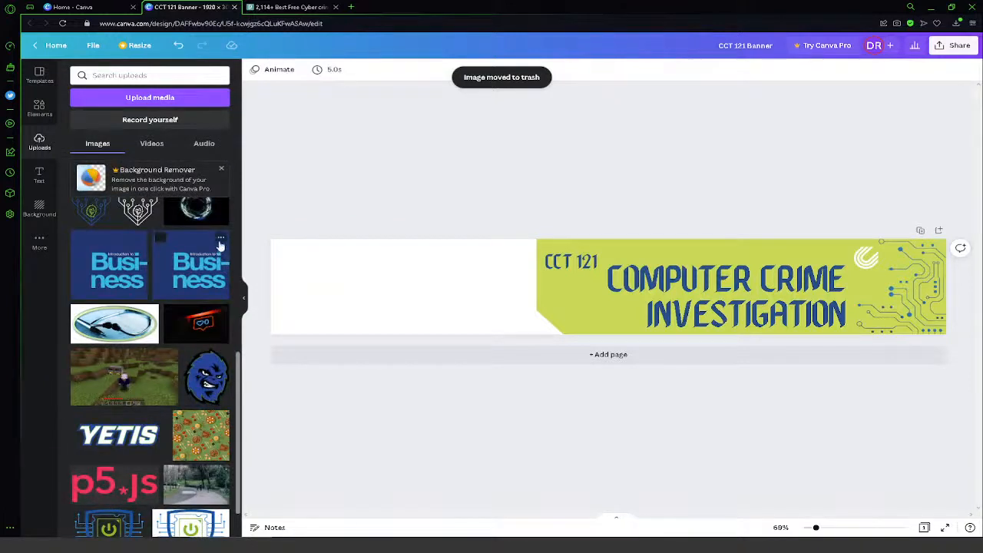
- Move the duplicate blue "Introduction to Business" image and the screenshot 2022-01-31_12.13.31.png to the trash
click(220, 244)
click(249, 359)
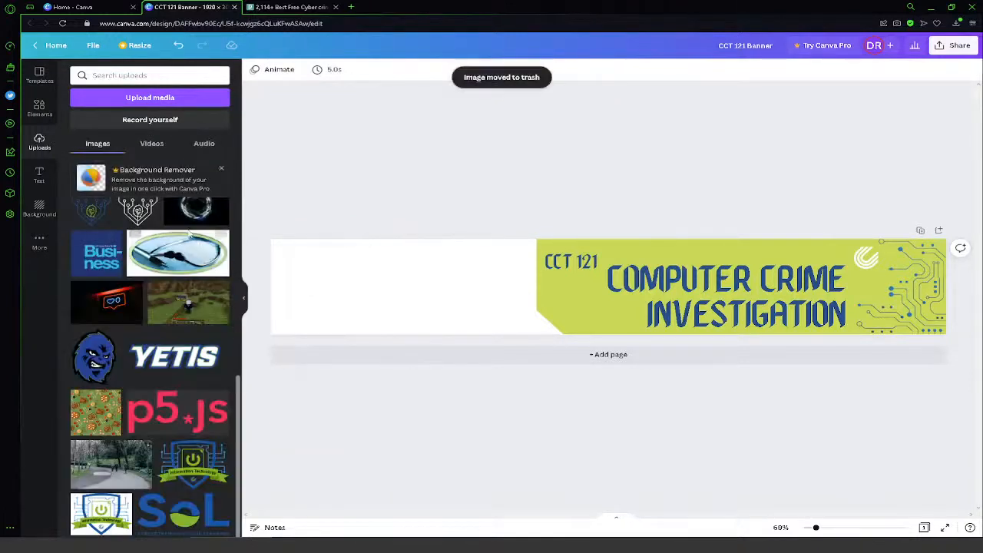
click(222, 291)
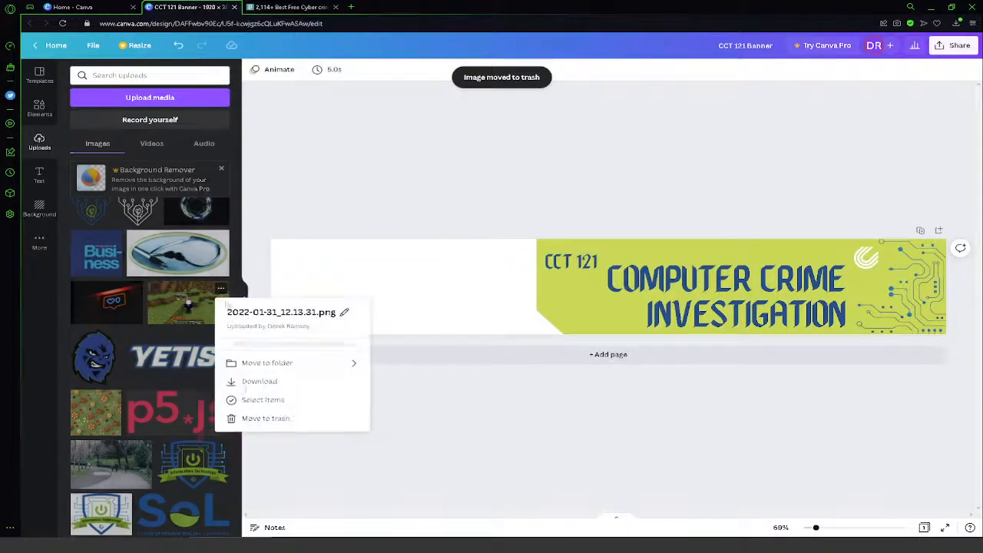
click(265, 408)
- Move the green and red patterned image beside the Yetis wordmark to the trash
scroll(213, 381, down, 2)
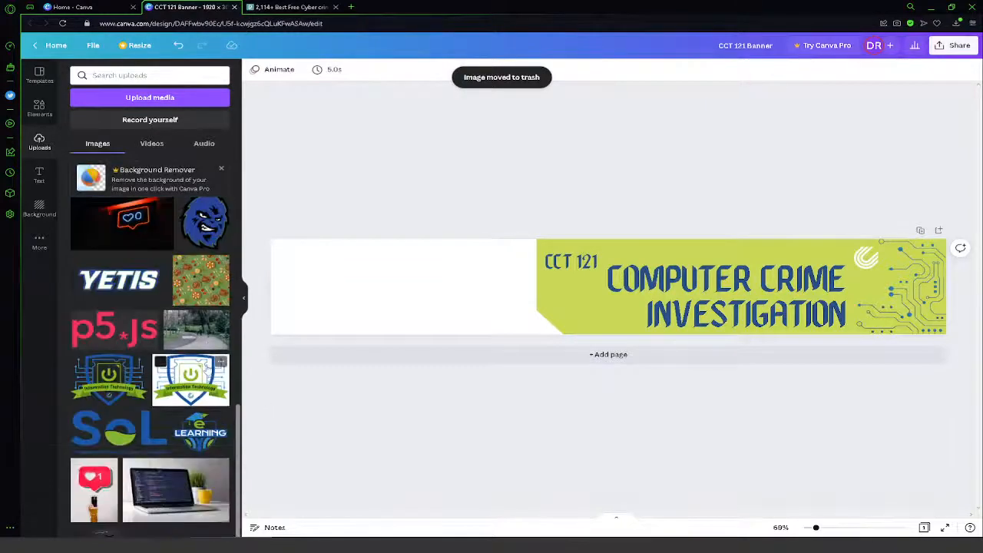
click(220, 263)
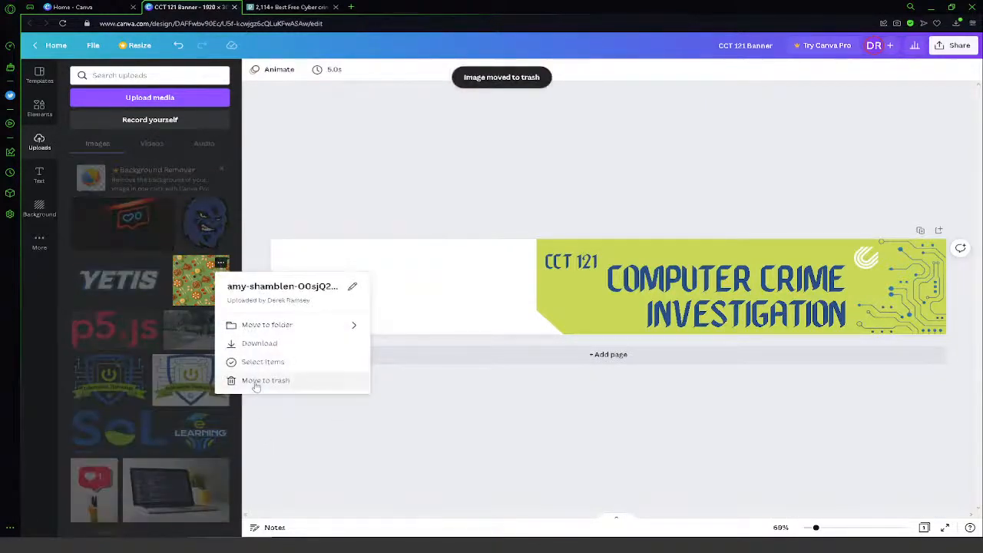
click(257, 382)
- Retry the failed laptop photo and upload a fresh copy of it from the recent downloads
scroll(152, 419, up, 5)
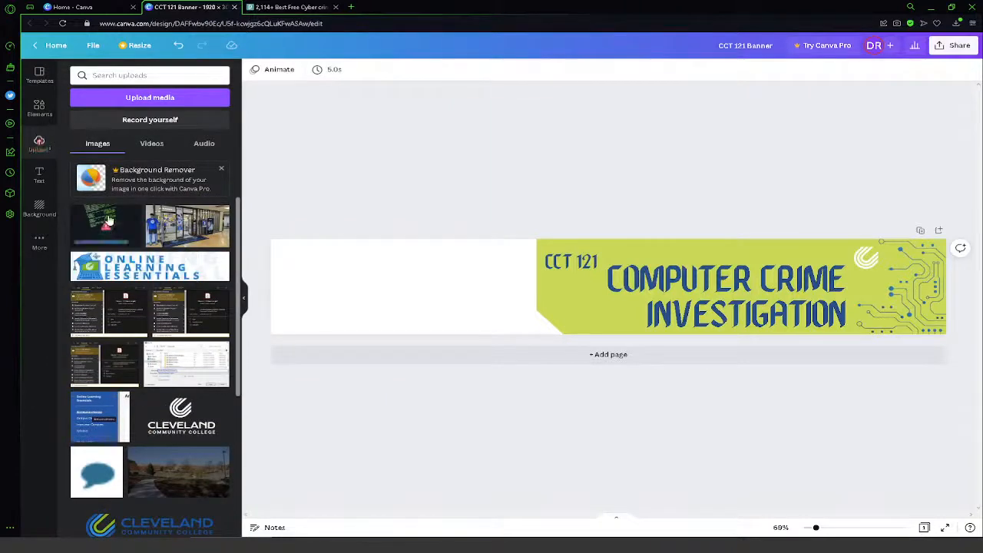
click(105, 231)
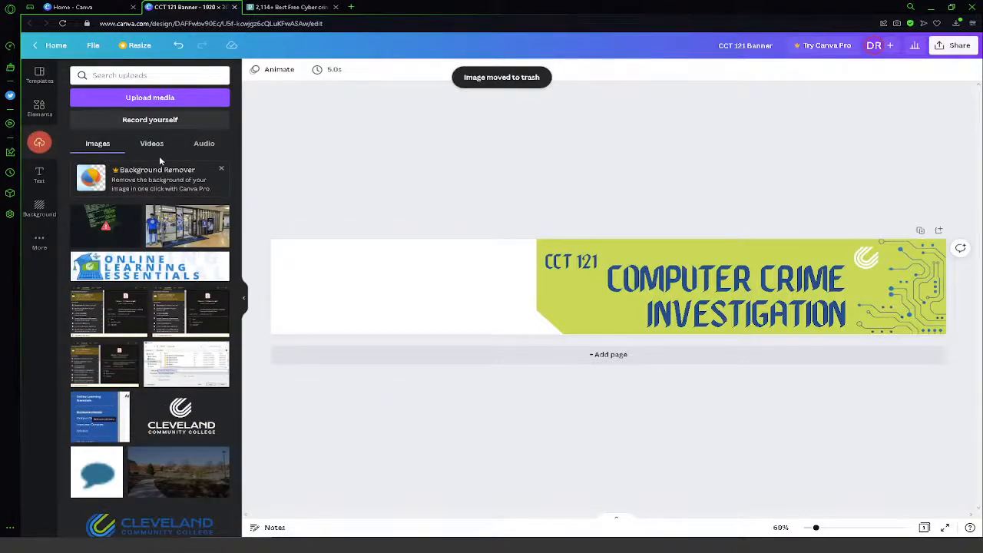
click(181, 100)
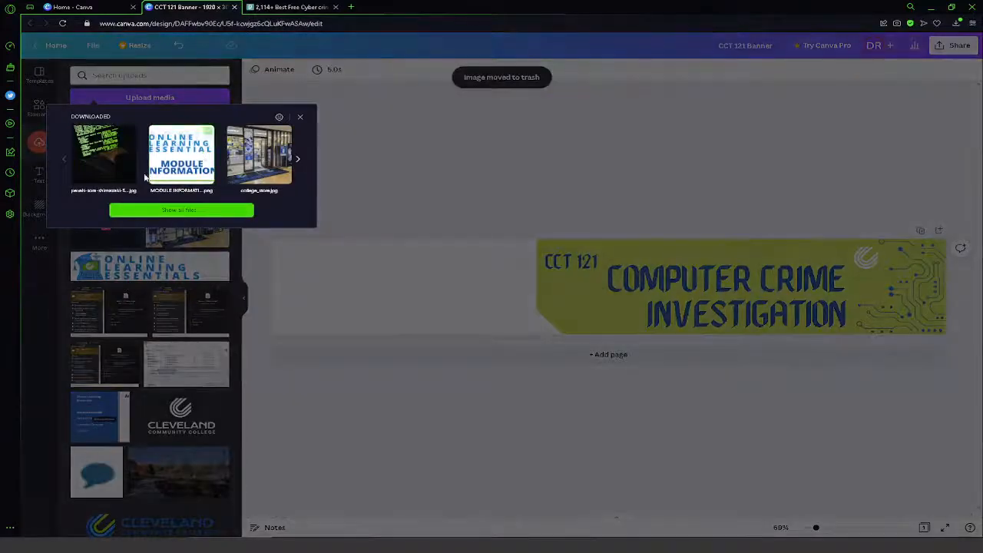
click(126, 159)
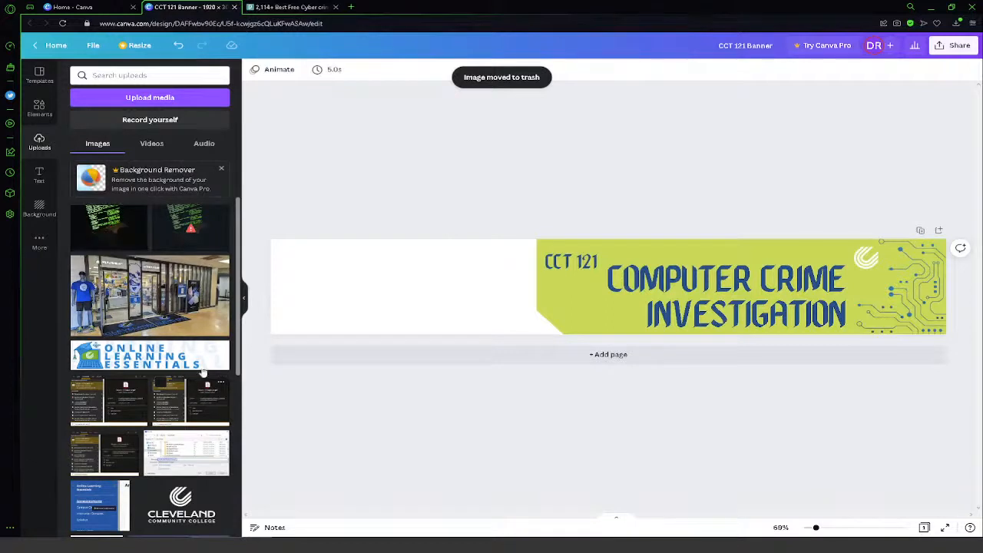
- Add the uploaded laptop photo with green code to the banner and enlarge it to cover the blank area beside the lime shape
click(80, 215)
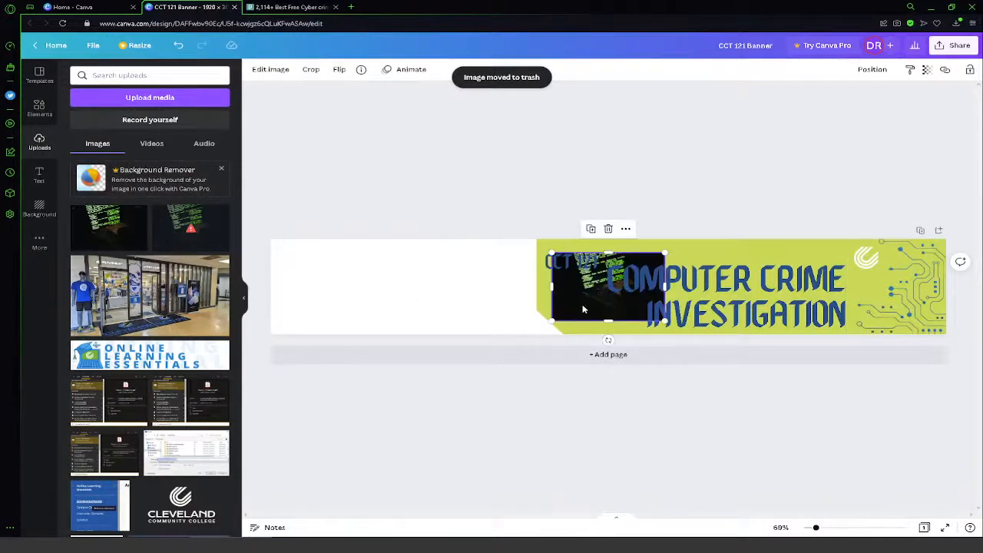
drag(583, 309, 298, 272)
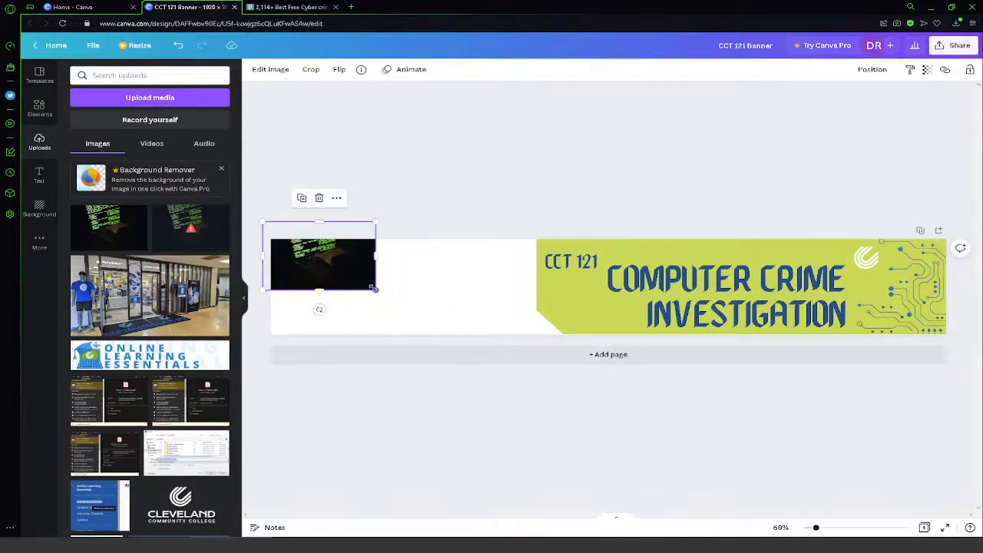
drag(373, 288, 567, 419)
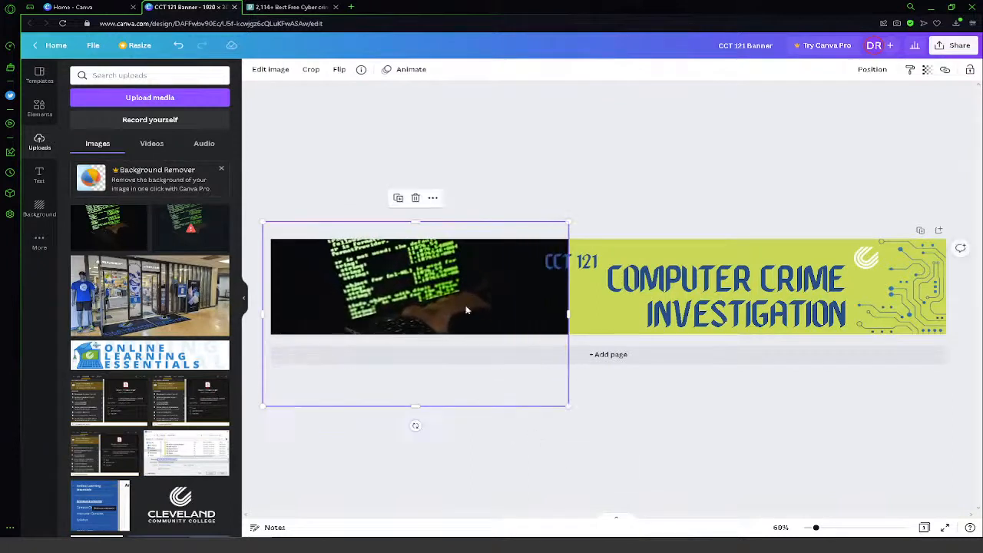
drag(466, 309, 411, 282)
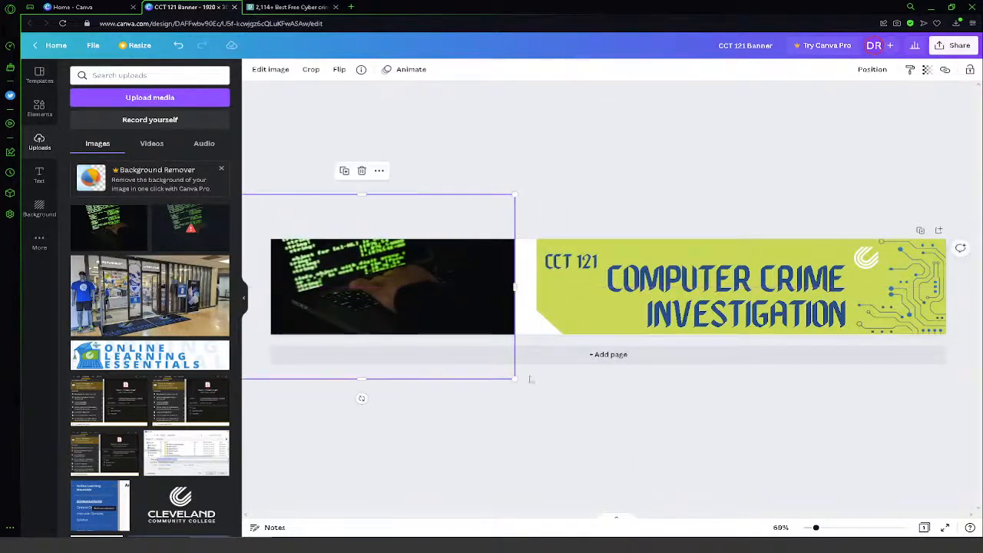
drag(515, 378, 556, 402)
drag(474, 292, 496, 281)
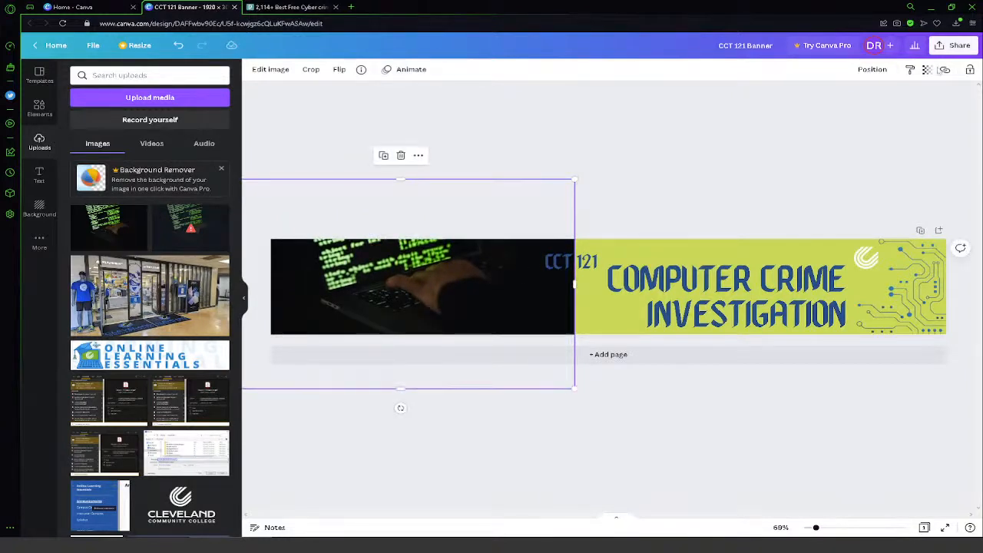
- Send the laptop photo backward behind the lime shape and shift it slightly so the hand and code sit well in the banner
click(870, 70)
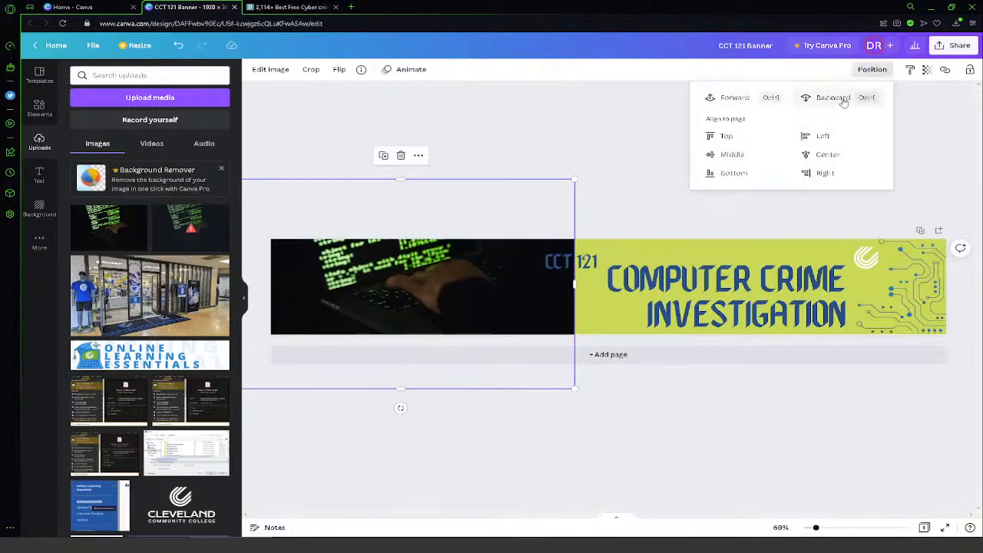
click(841, 100)
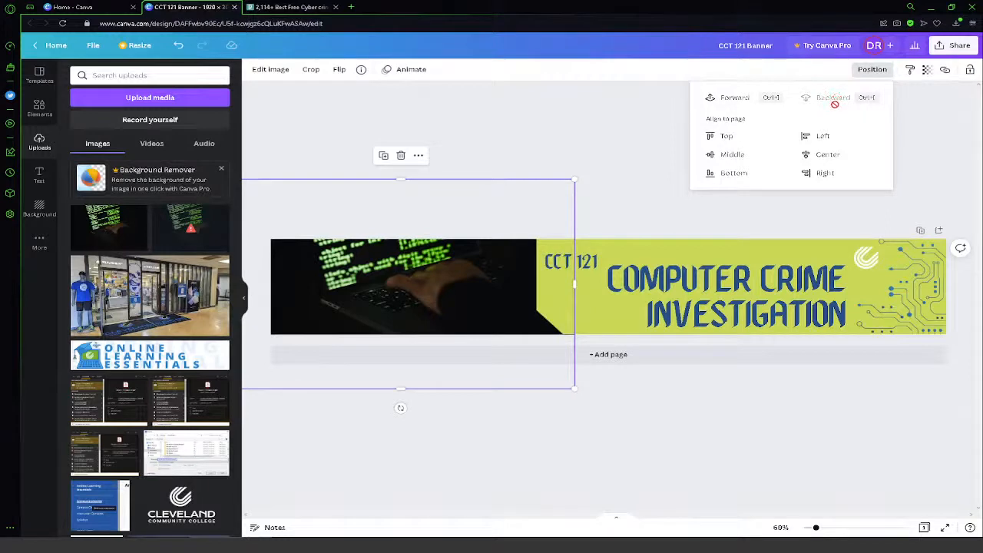
click(583, 135)
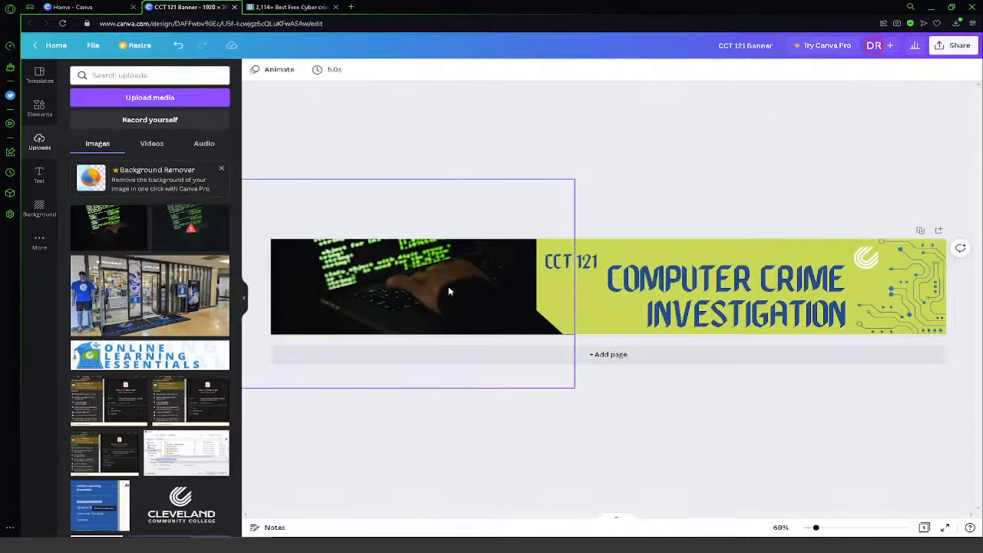
mouse_move(450, 287)
mouse_down()
mouse_move(433, 287)
mouse_move(444, 287)
mouse_move(438, 281)
mouse_up()
- Unlock the lime background shape
click(604, 333)
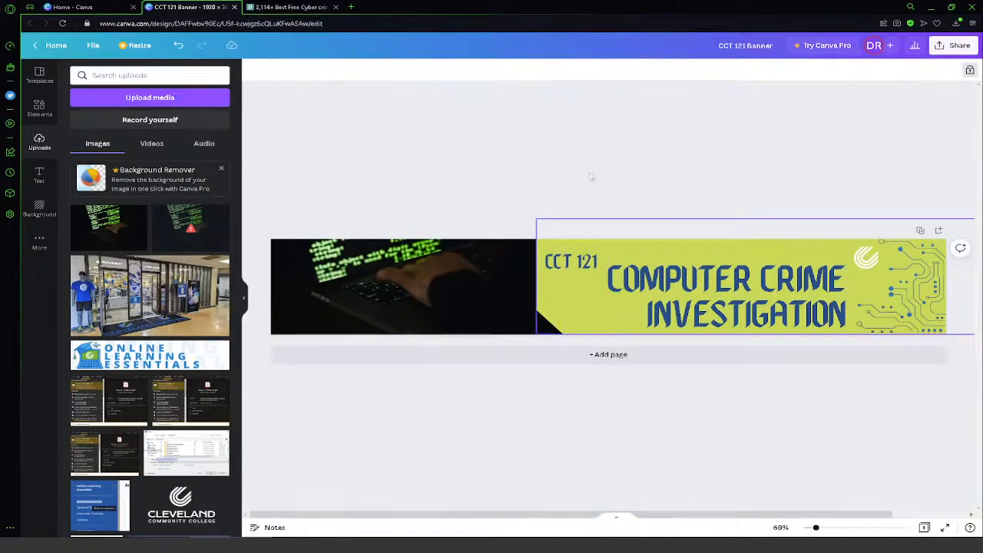
click(970, 70)
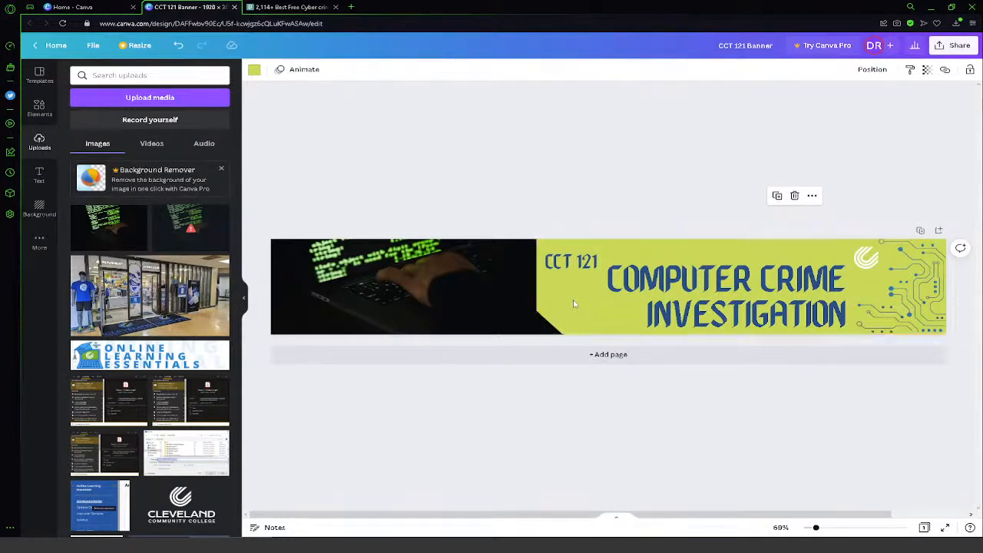
click(637, 171)
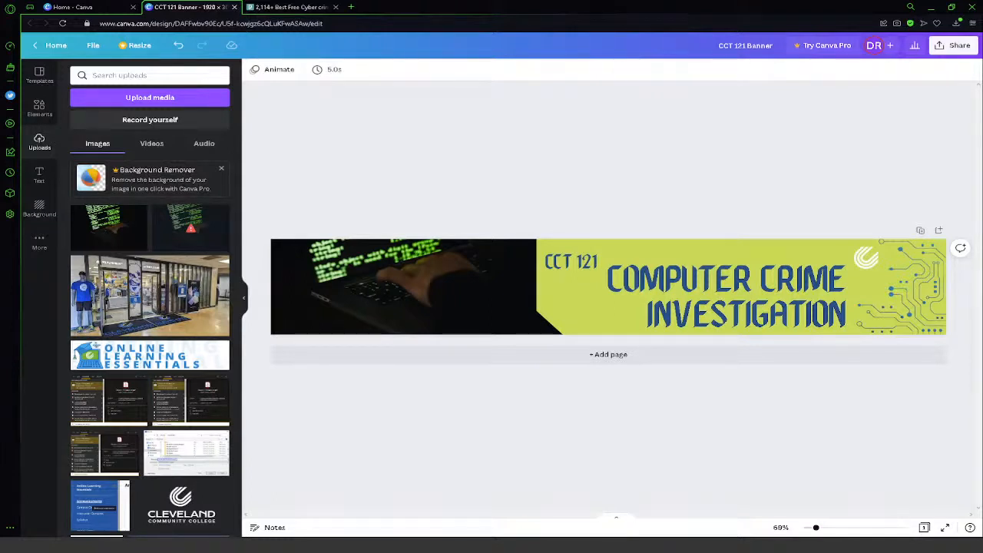
- Download the banner as a PNG at 1920 × 300 px
click(946, 49)
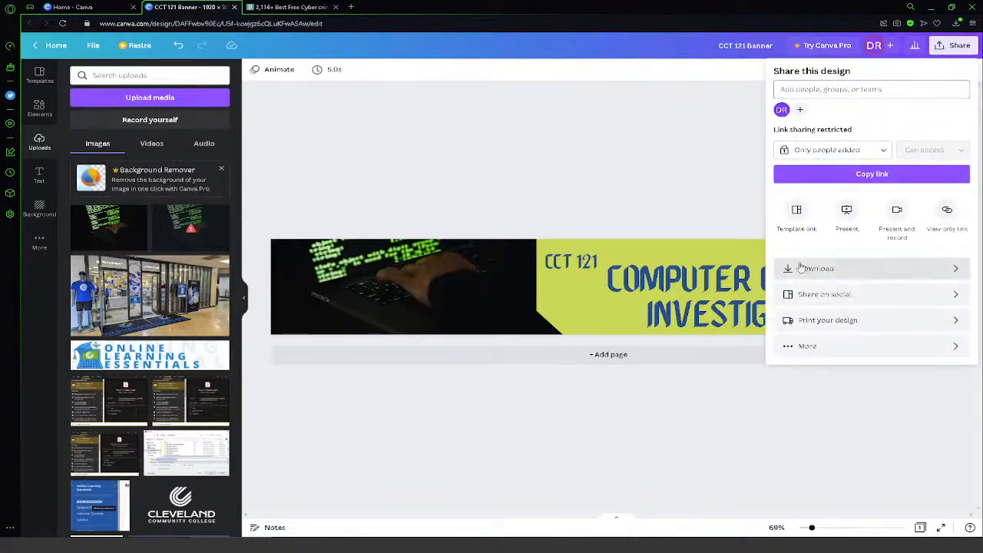
click(800, 268)
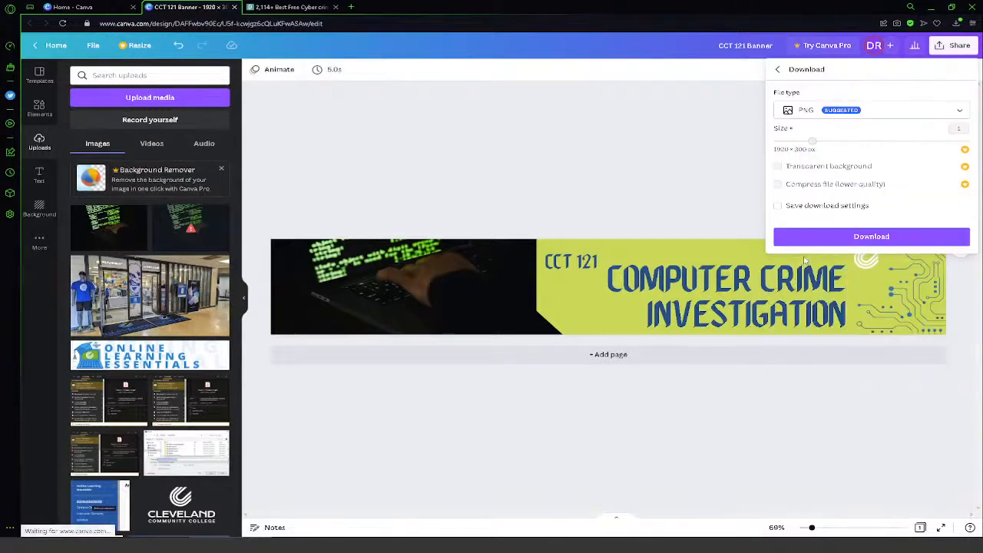
click(846, 237)
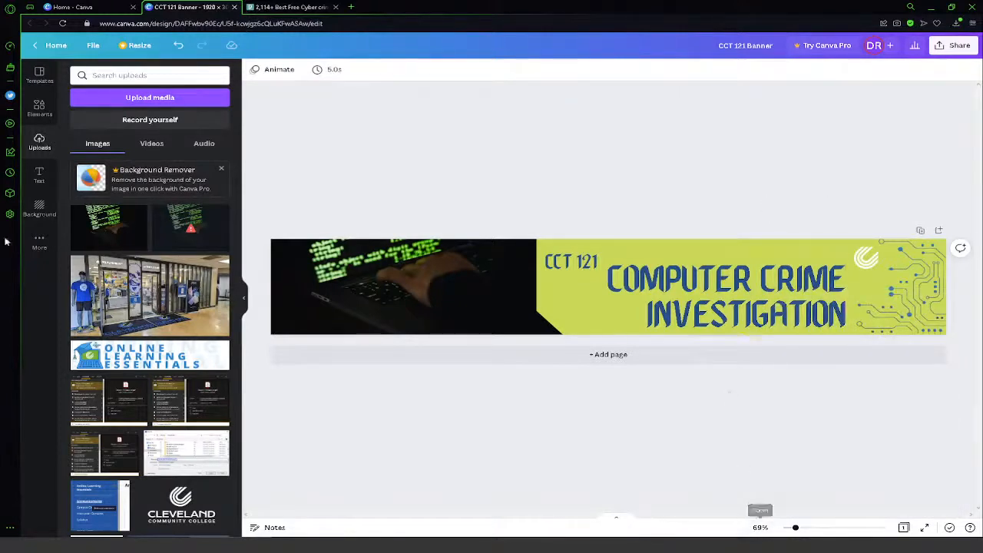
- Return to the home page and browse the Video design types
mouse_move(220, 225)
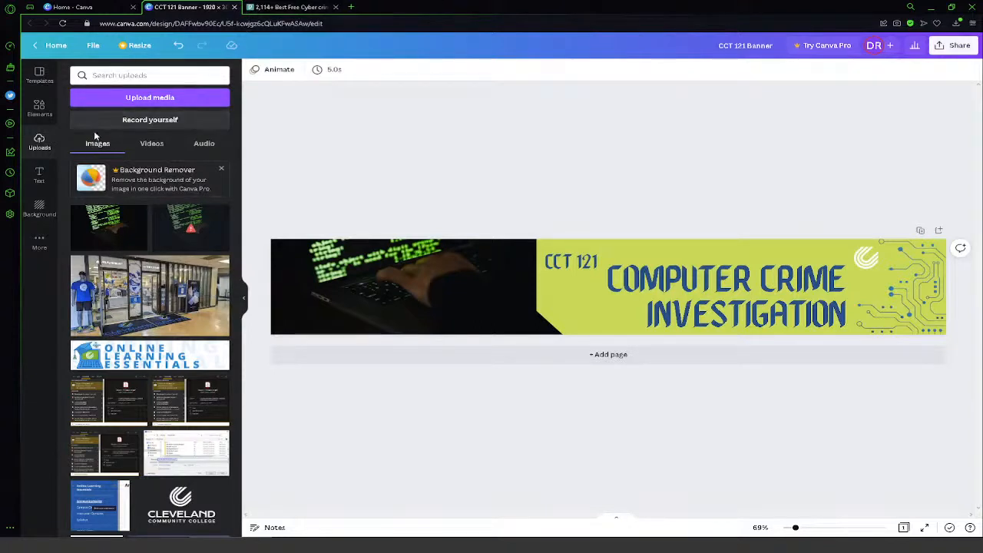
click(55, 46)
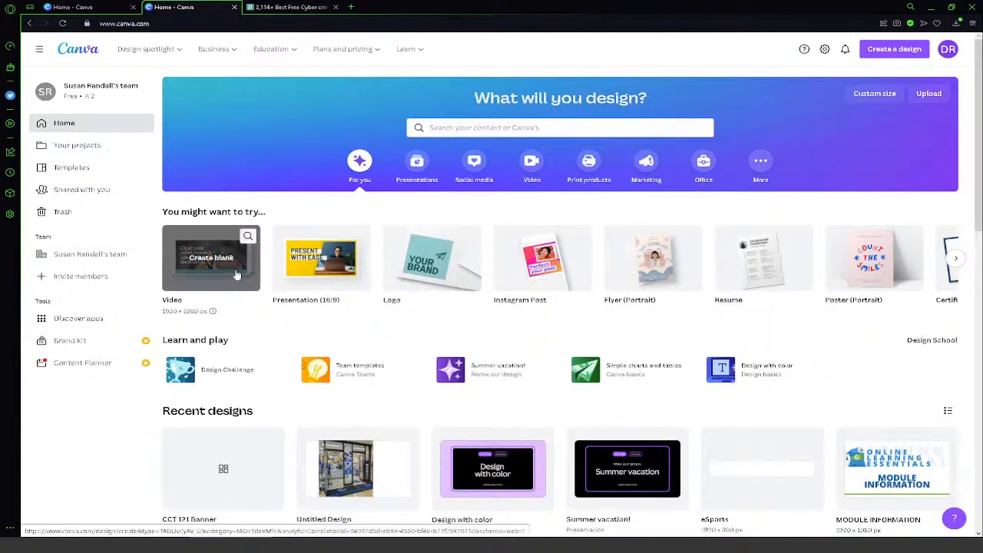
click(532, 161)
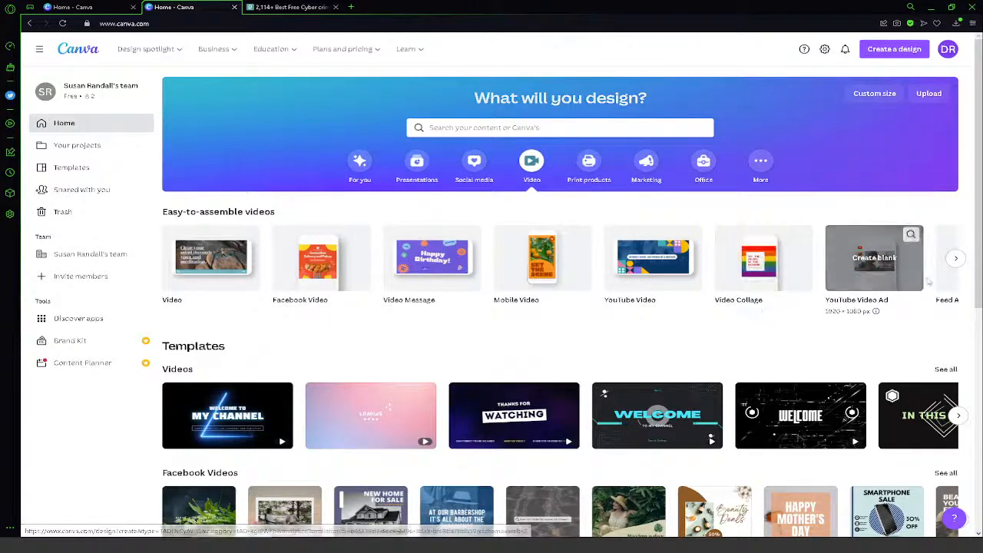
click(956, 258)
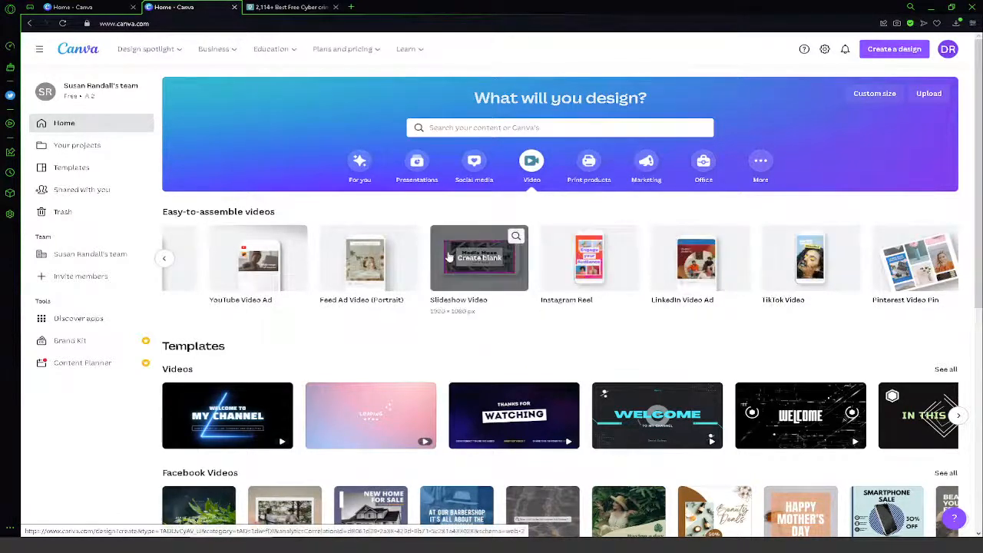
- Create a new custom-size design 450 px wide and 360 px high
click(917, 56)
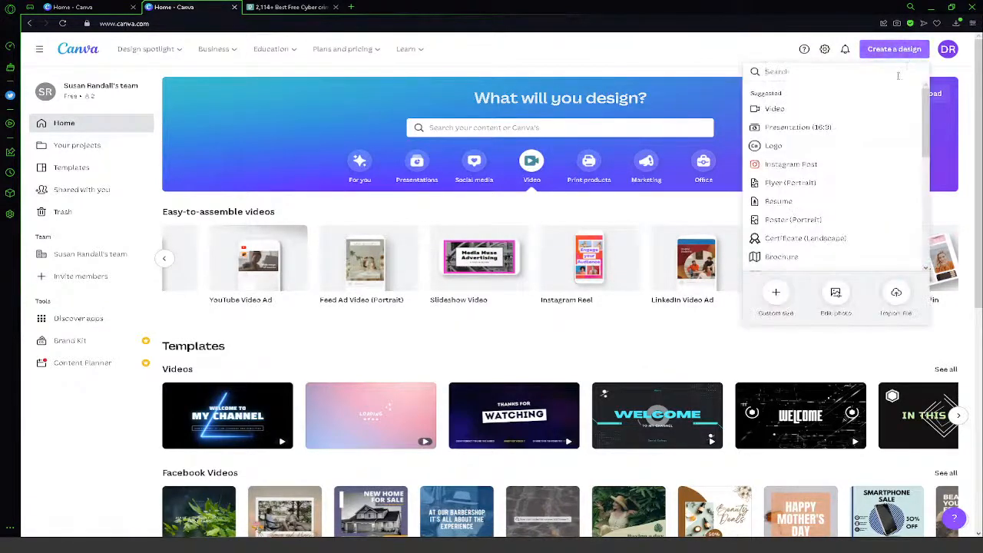
click(774, 297)
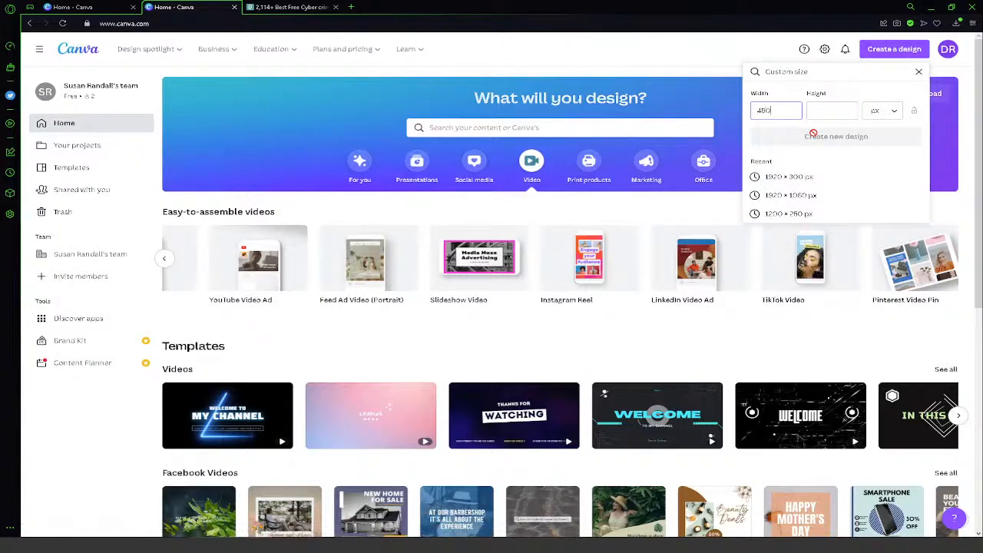
click(833, 110)
text(600)
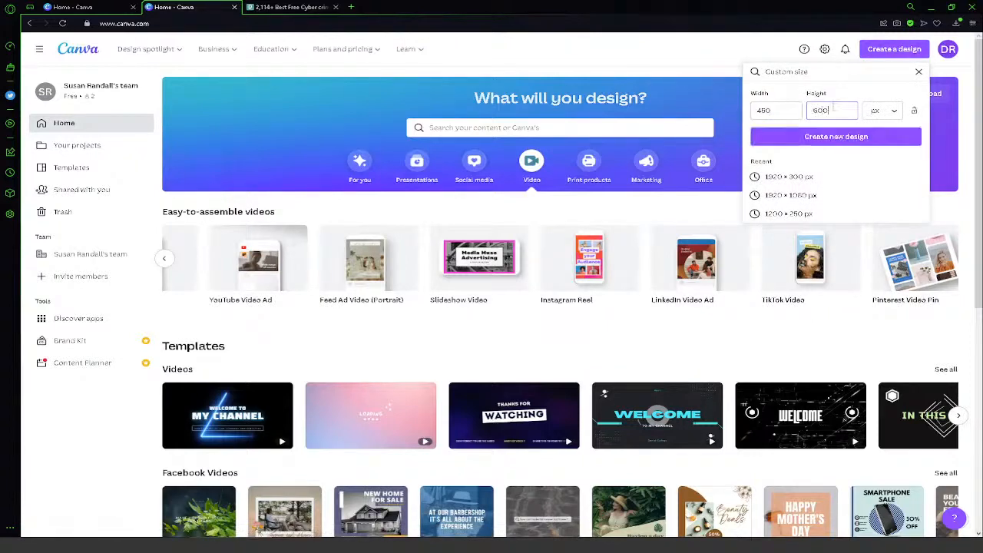
drag(843, 113, 758, 110)
text(360)
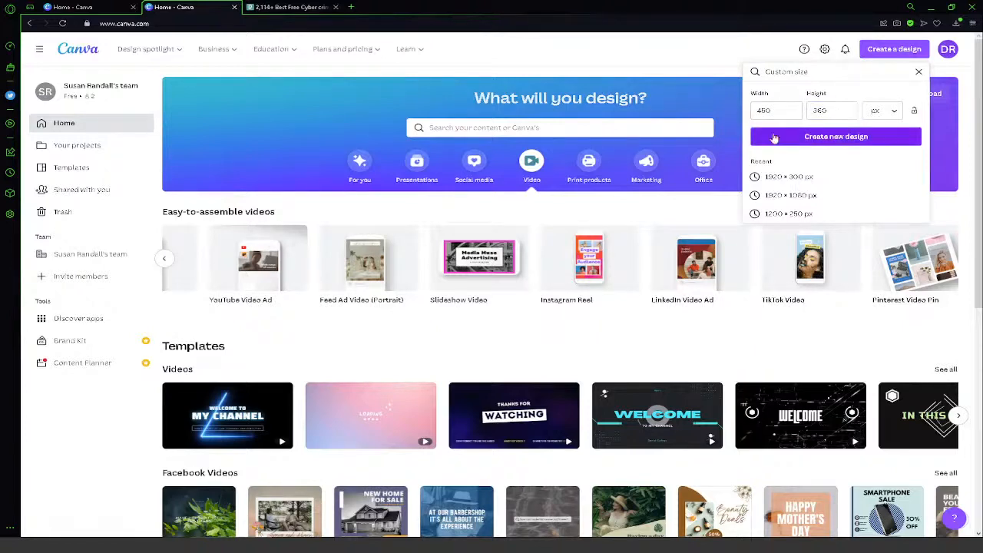
click(775, 138)
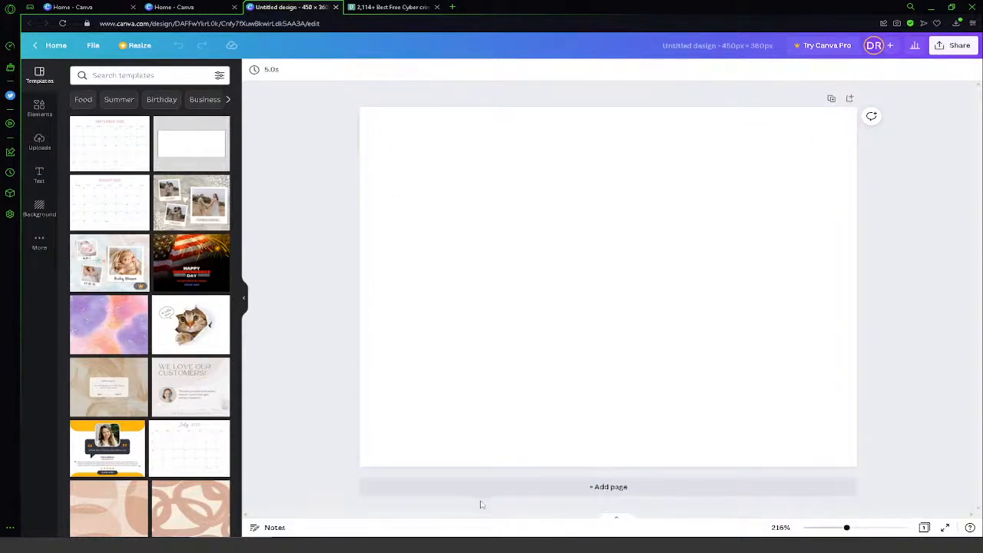
- Look at the page timing setting, and add a second blank page and delete it again
click(258, 70)
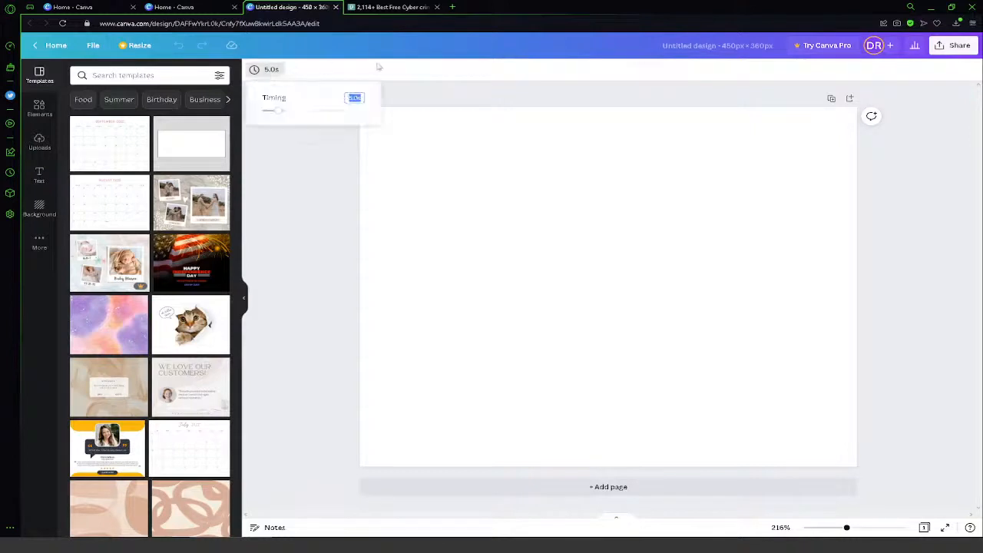
click(253, 70)
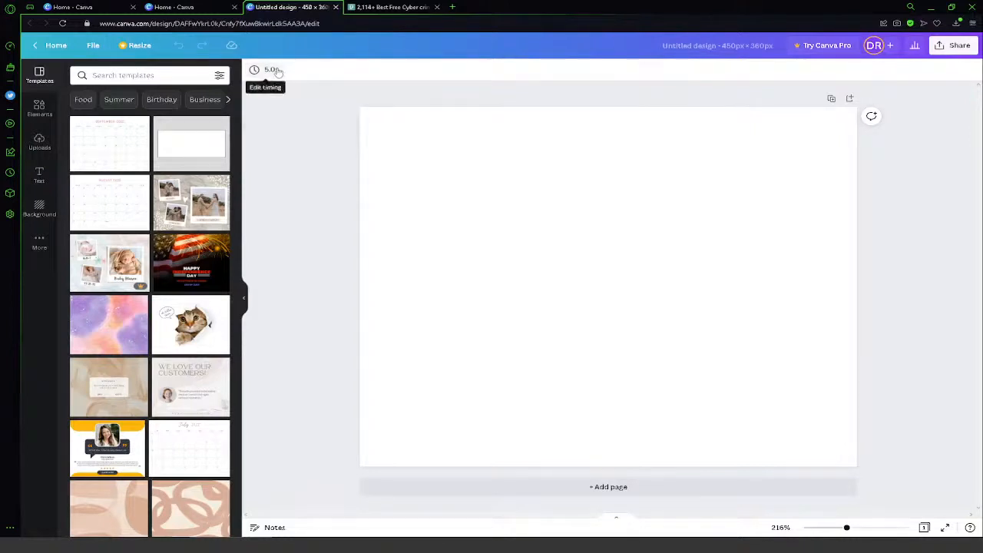
click(252, 69)
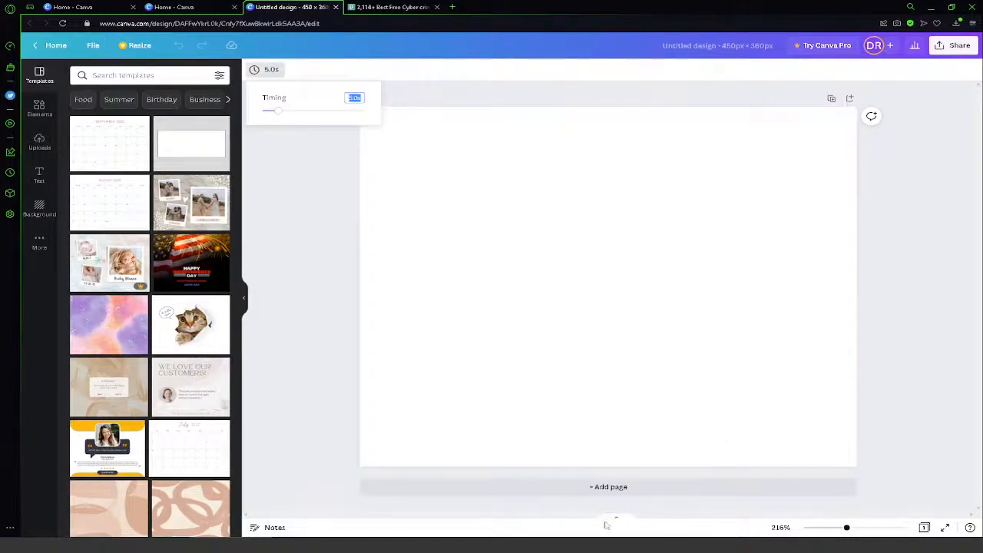
click(624, 487)
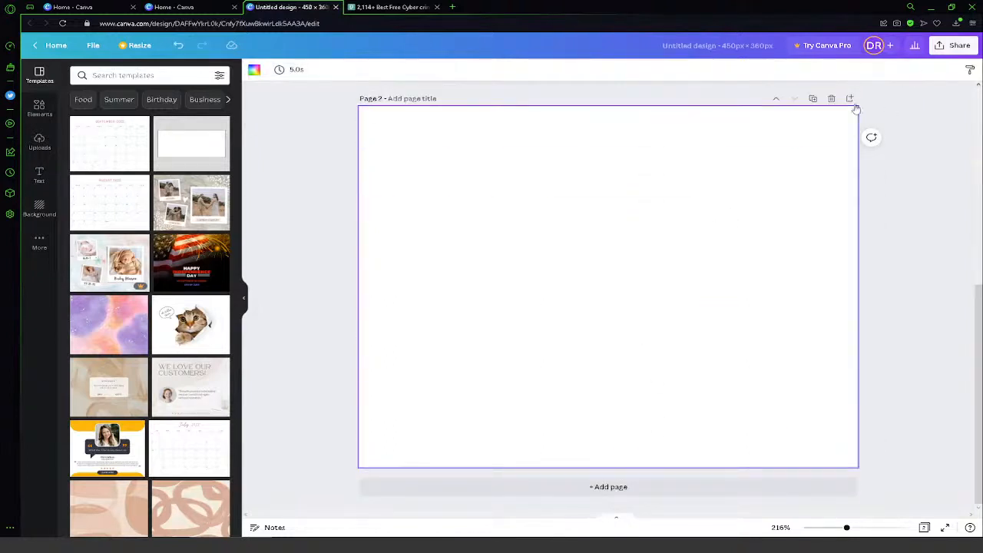
click(832, 99)
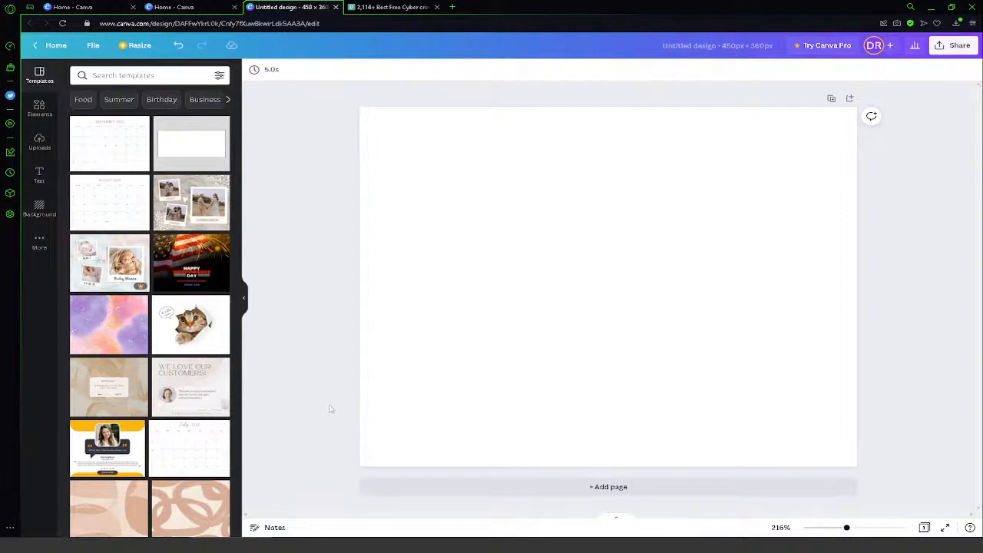
- Search the templates for "computer" and browse through the designs
click(162, 70)
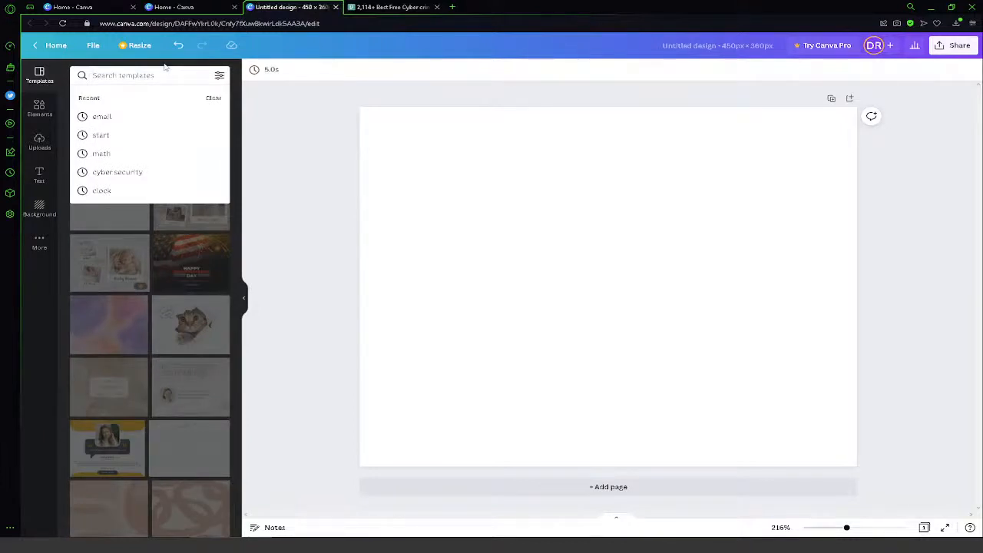
text(computer)
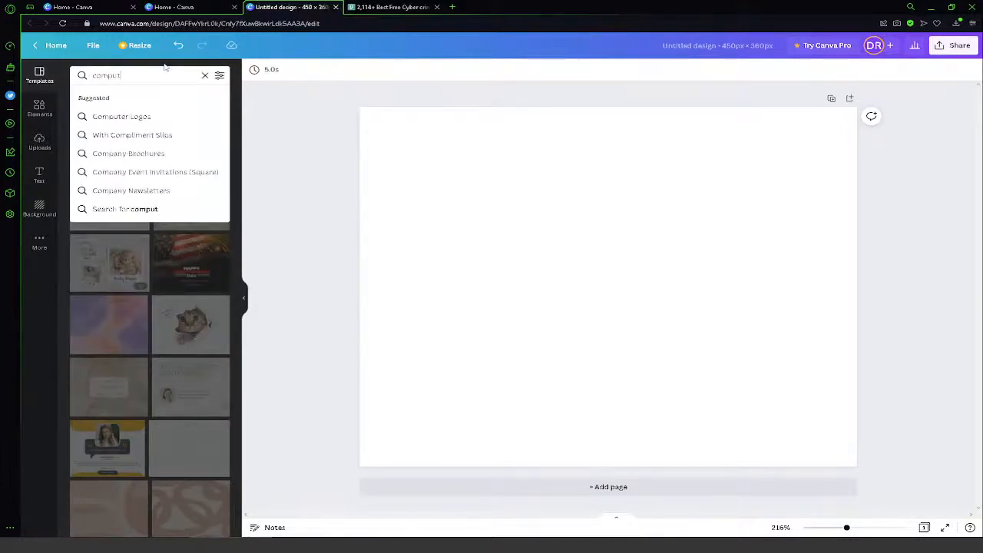
key(Return)
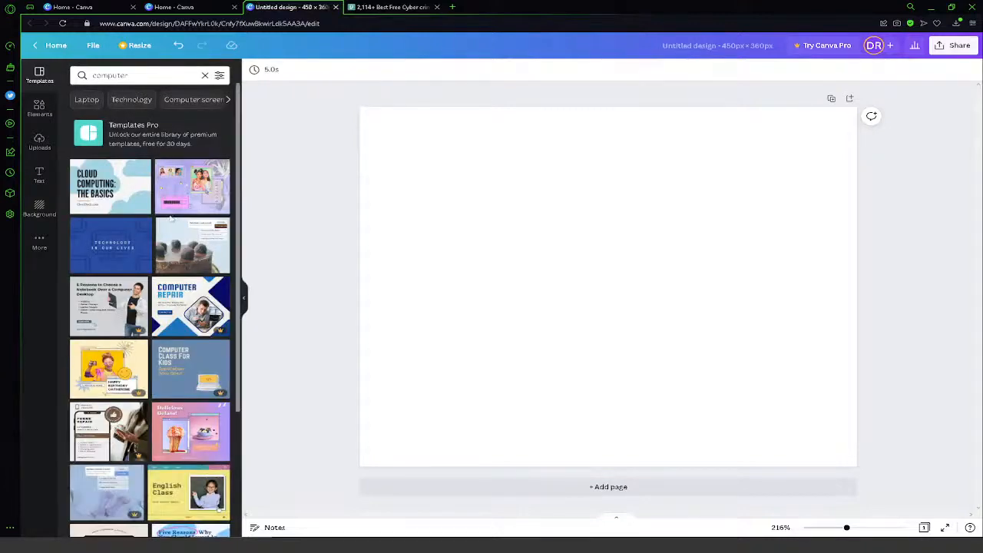
scroll(180, 283, down, 4)
scroll(179, 281, up, 3)
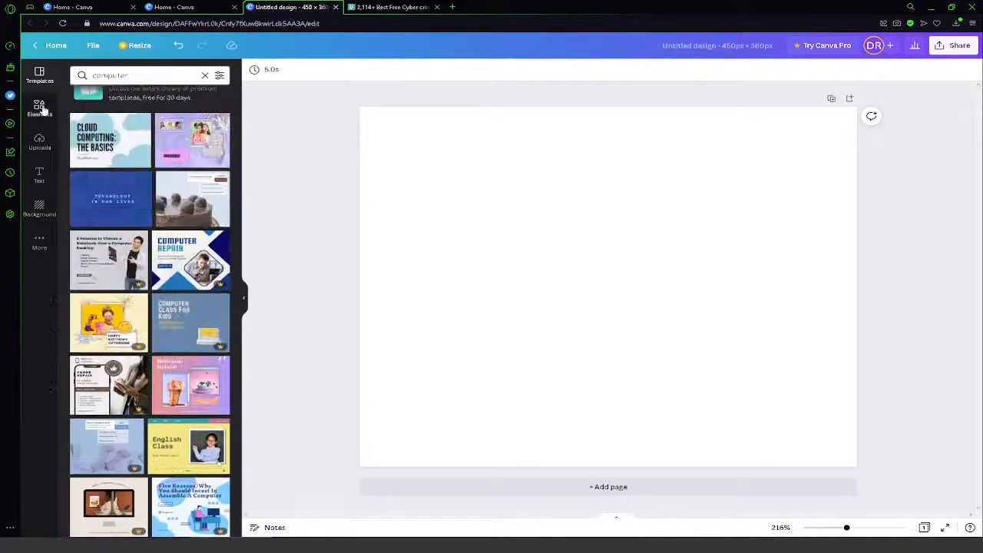
- Search the elements for "computer" and add the animated desktop computer graphic with the blue blob and magnifying glasses to the page
click(39, 107)
click(119, 75)
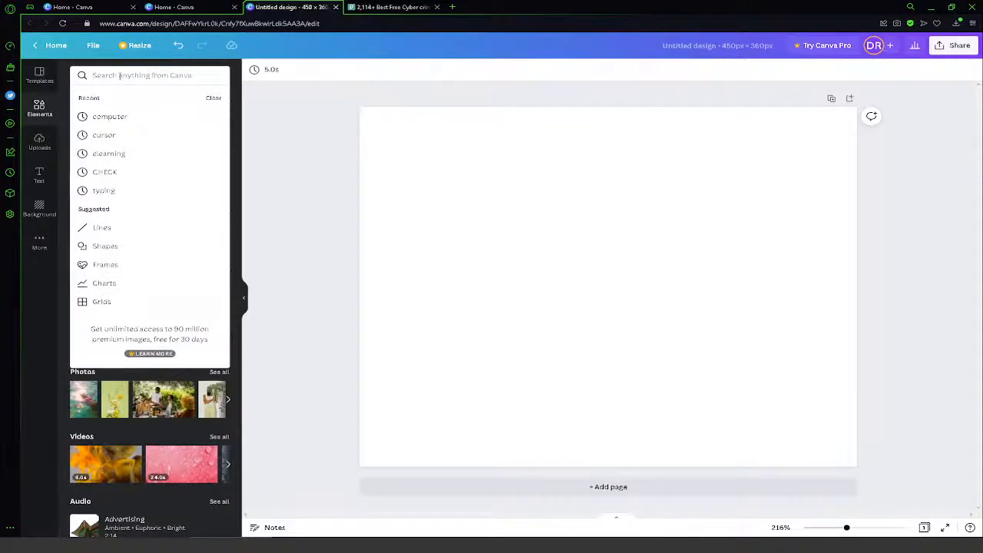
text(computer)
key(Return)
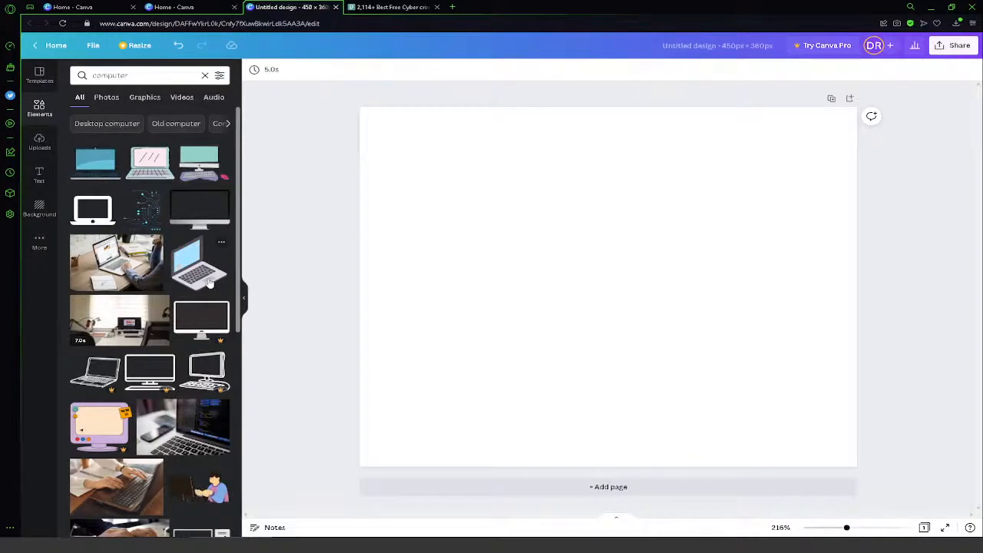
scroll(130, 464, down, 1)
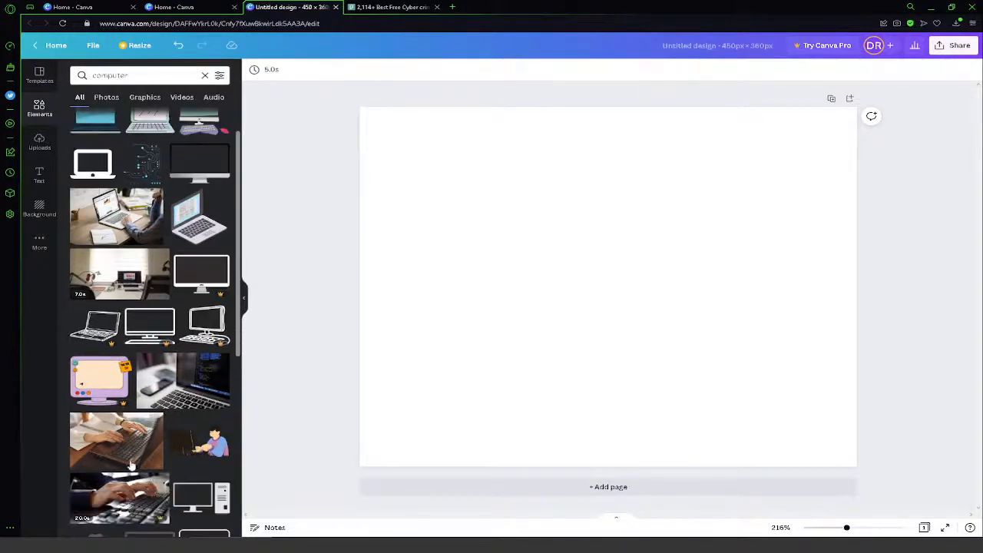
scroll(215, 458, down, 2)
scroll(226, 487, down, 2)
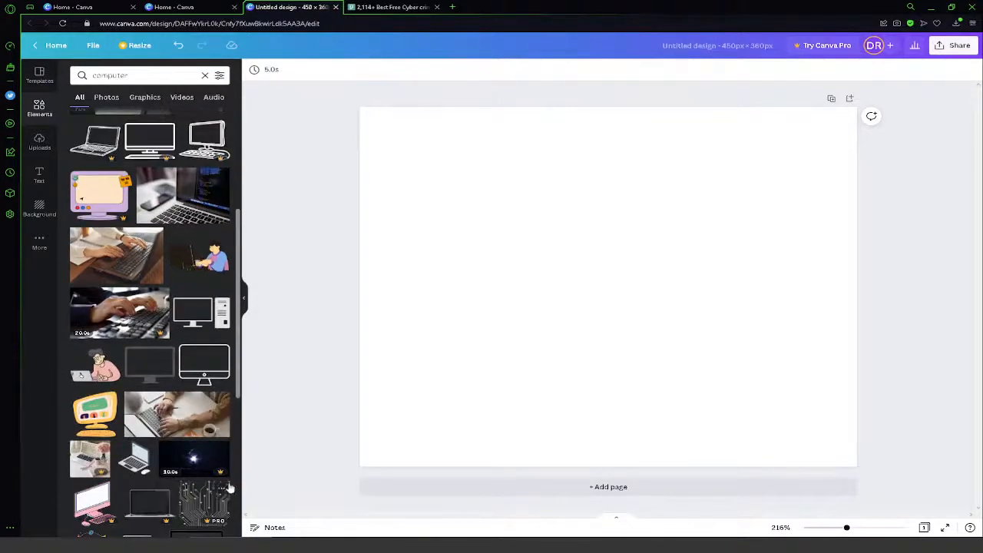
scroll(226, 488, down, 2)
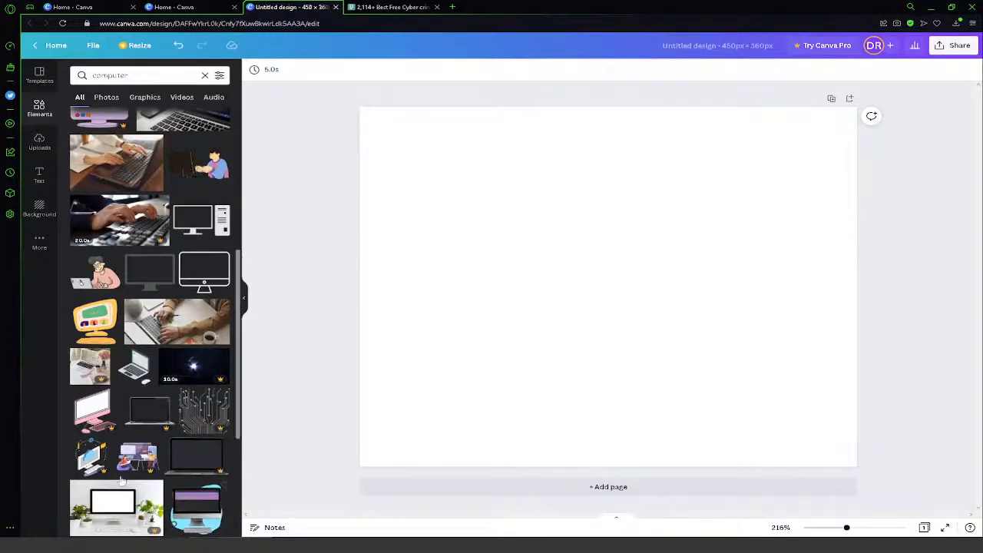
scroll(121, 480, down, 3)
click(208, 386)
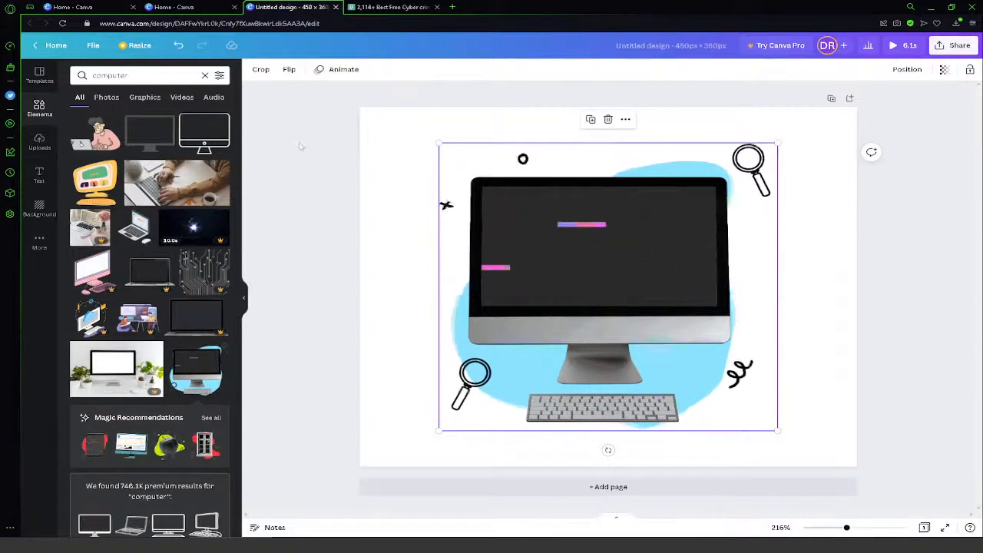
- Add a heading to the page that reads "Welcome to Our Site"
click(46, 174)
click(143, 122)
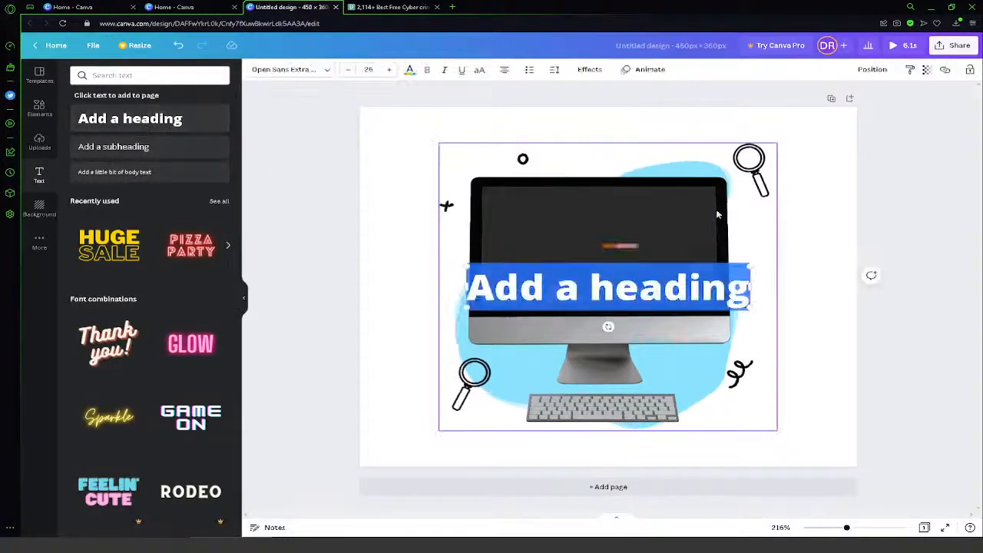
text(Wecl)
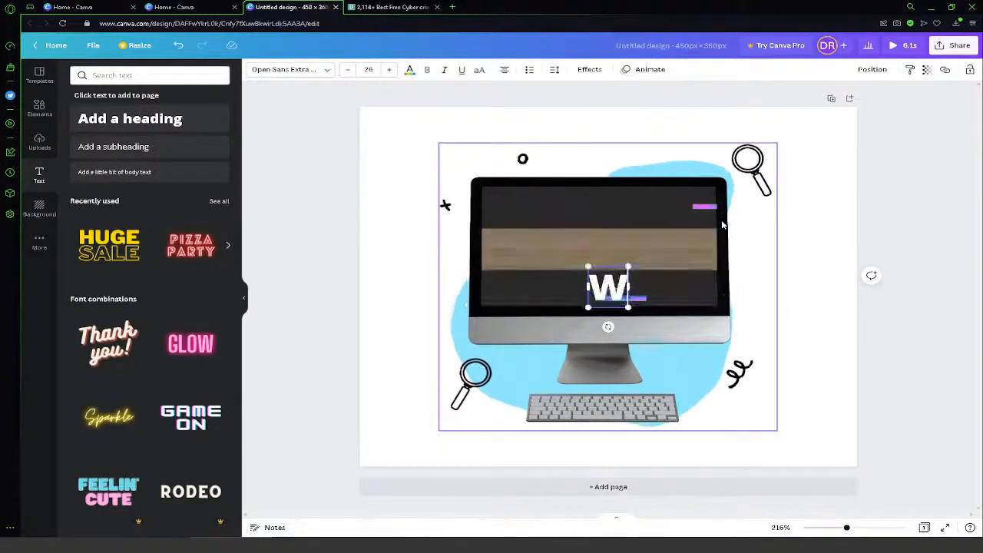
key(BackSpace)
key(BackSpace)
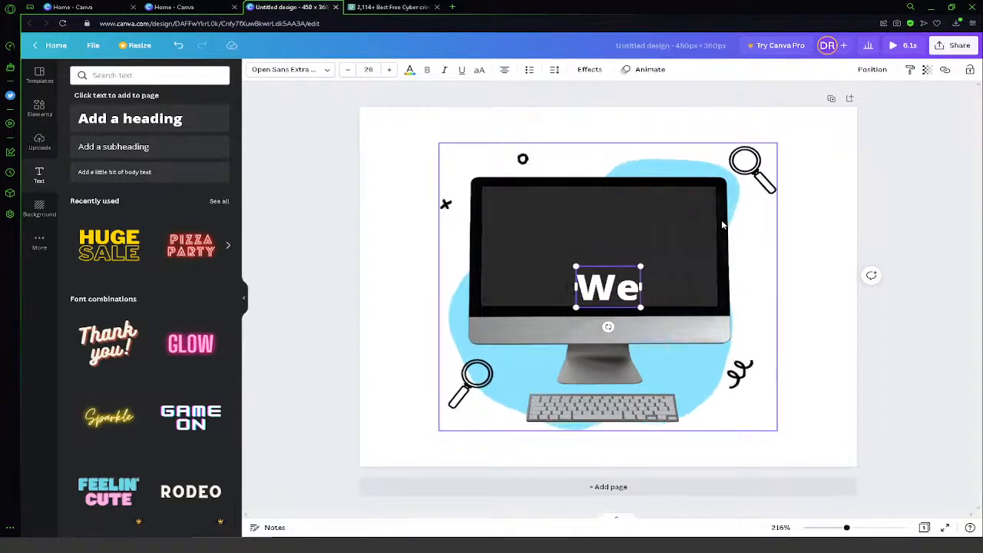
text(,)
key(BackSpace)
text(lcome)
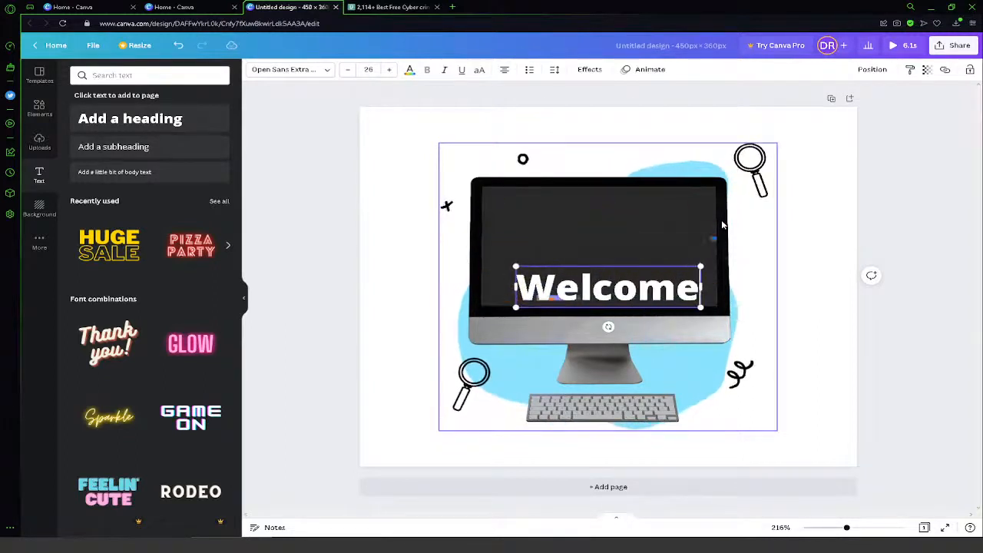
text( to Our Site)
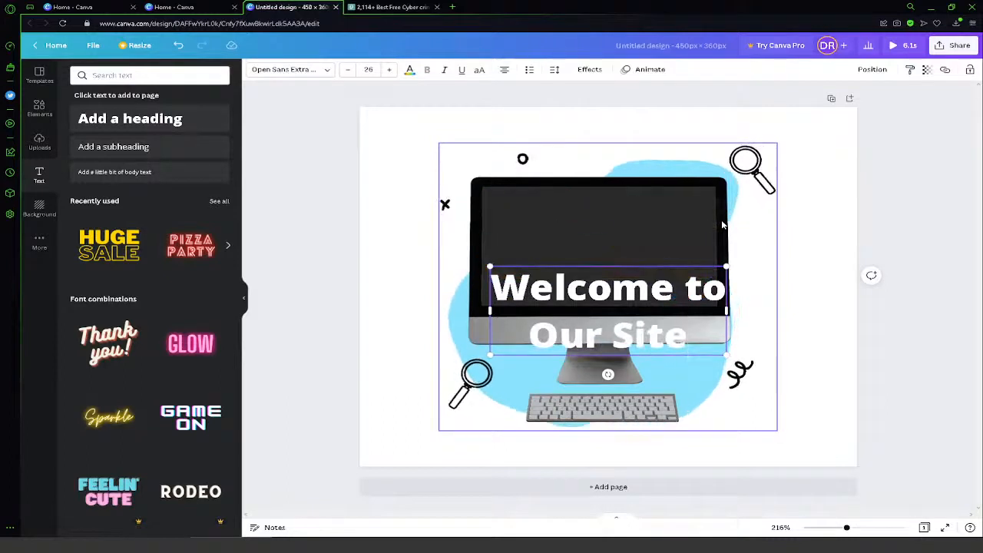
- Tighten the heading's line spacing to 0.93, place it on the monitor's screen and shrink it to font size 23.9
key(ctrl+a)
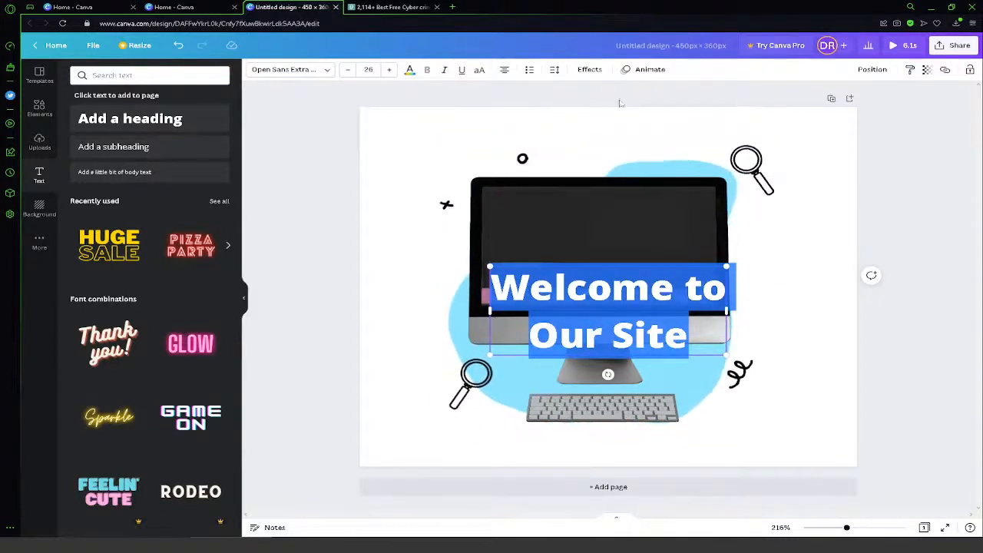
click(589, 69)
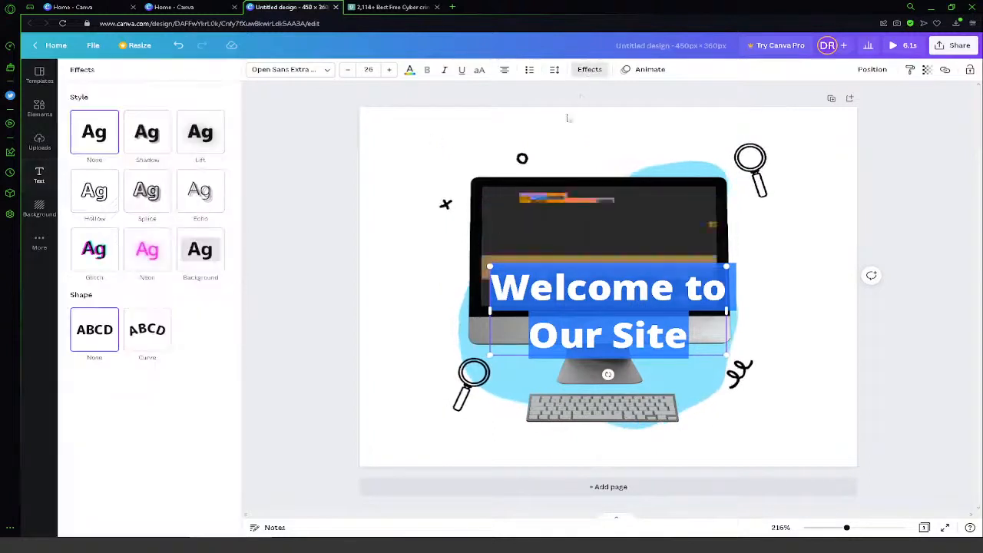
click(554, 70)
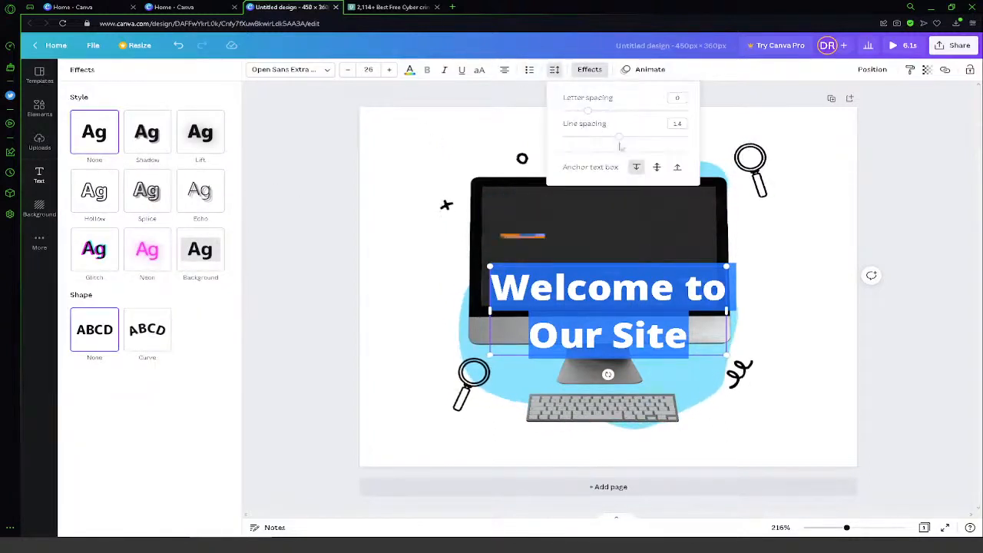
drag(619, 137, 590, 140)
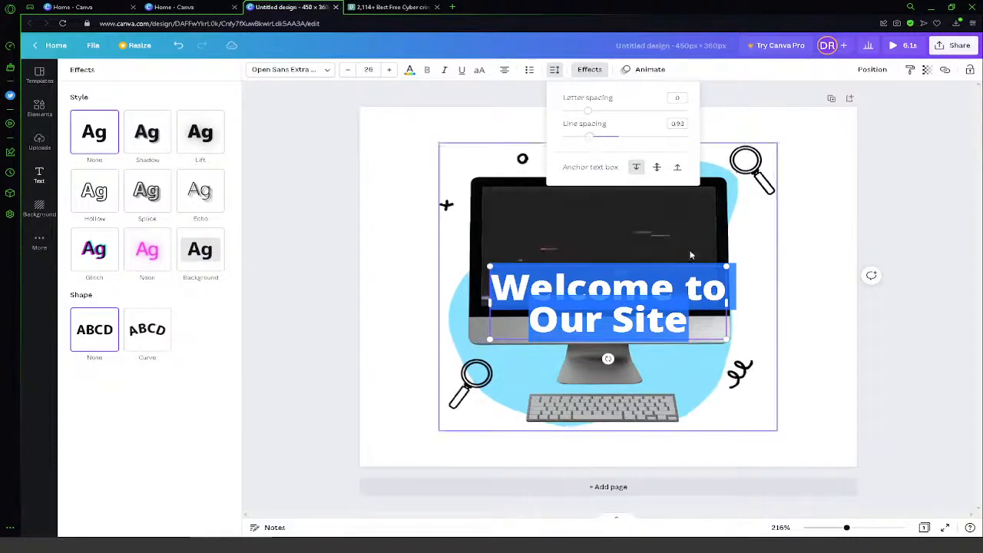
drag(677, 264, 665, 215)
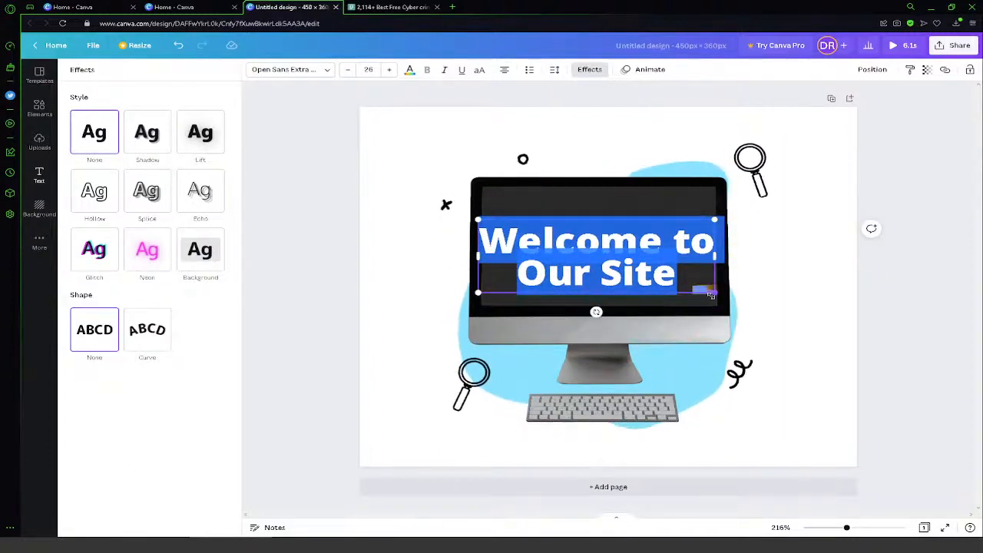
drag(711, 295, 684, 291)
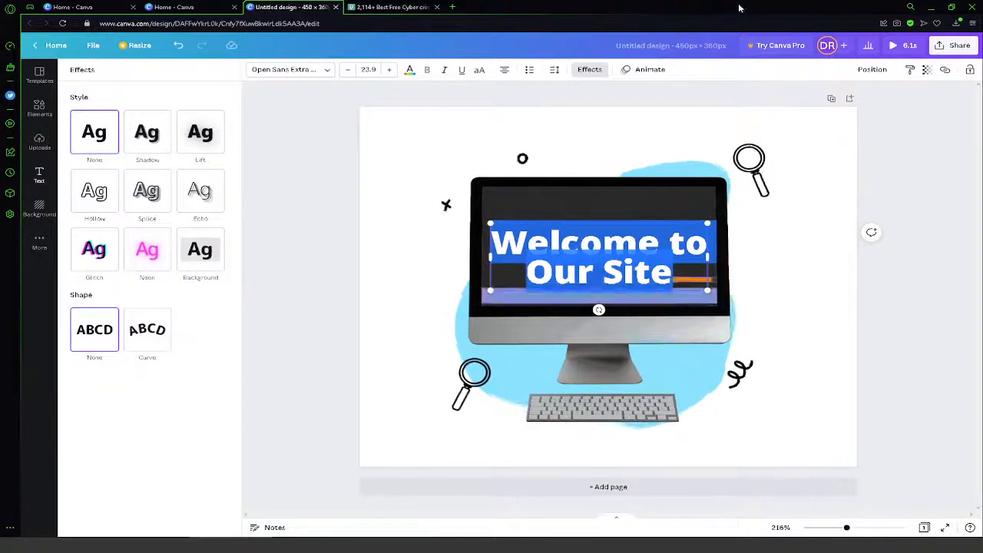
- Apply the Neon text animation to the "Welcome to Our Site" heading
click(649, 69)
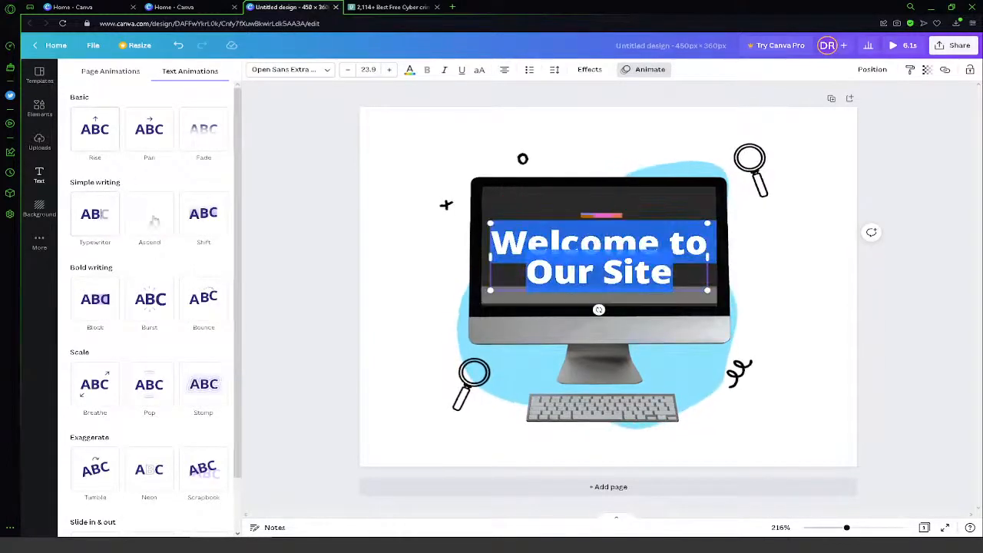
scroll(148, 235, down, 2)
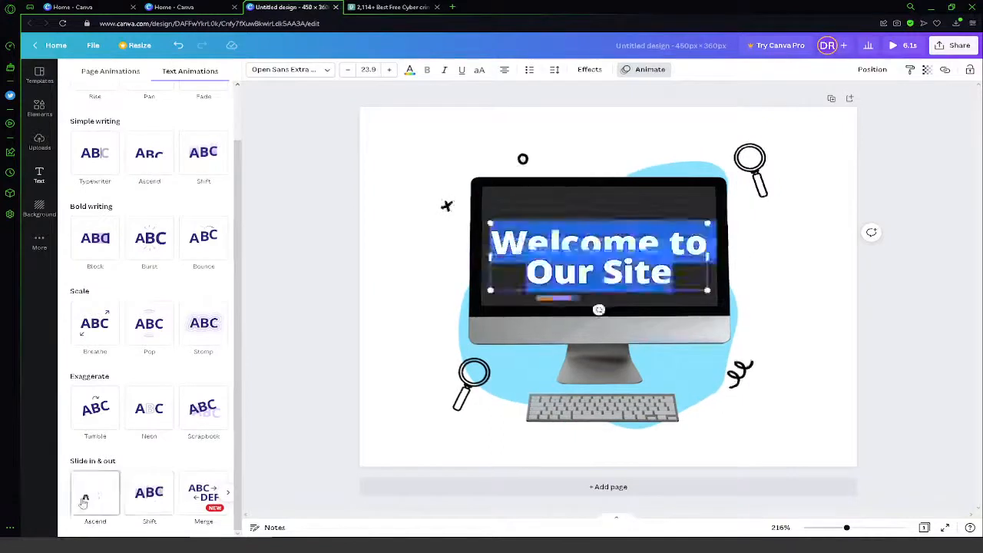
click(149, 411)
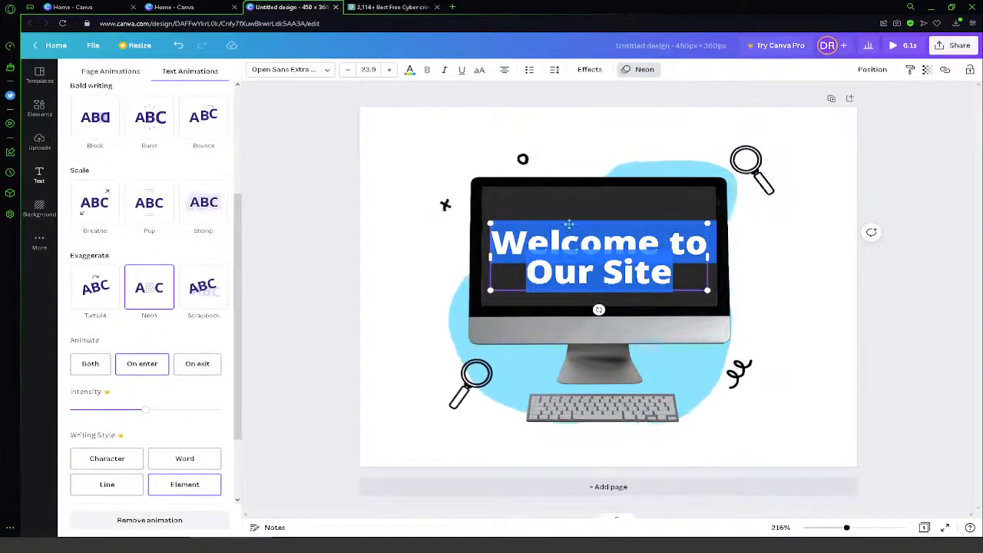
click(281, 411)
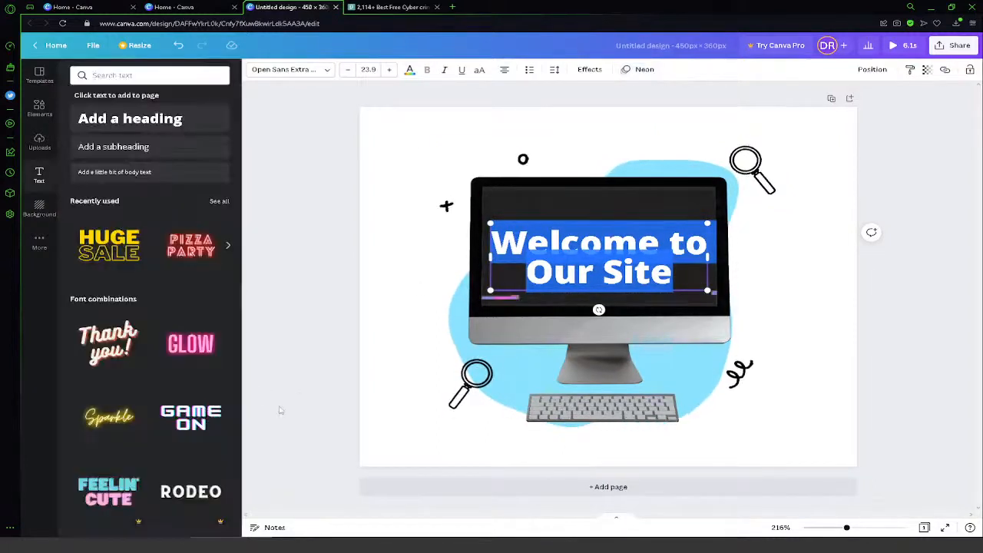
click(391, 316)
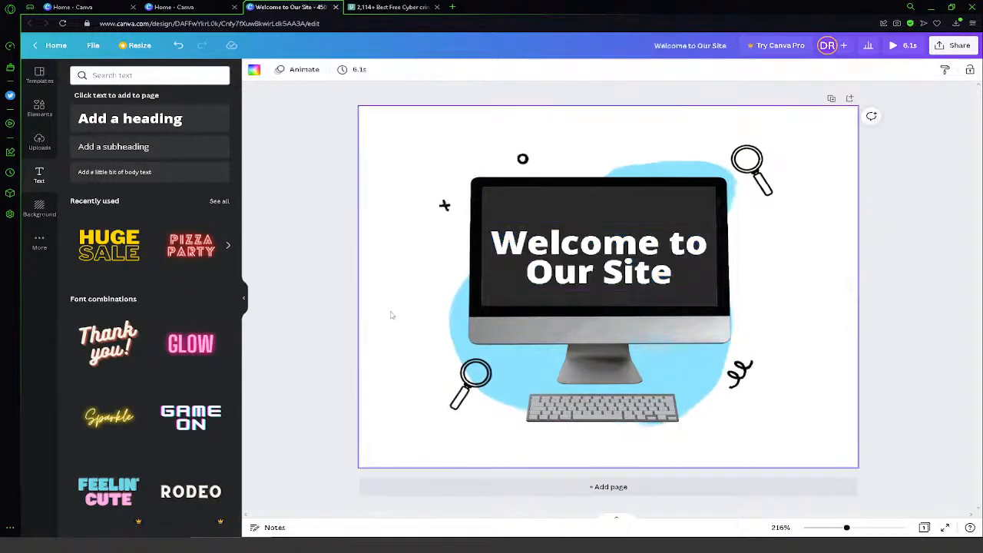
click(291, 69)
click(282, 71)
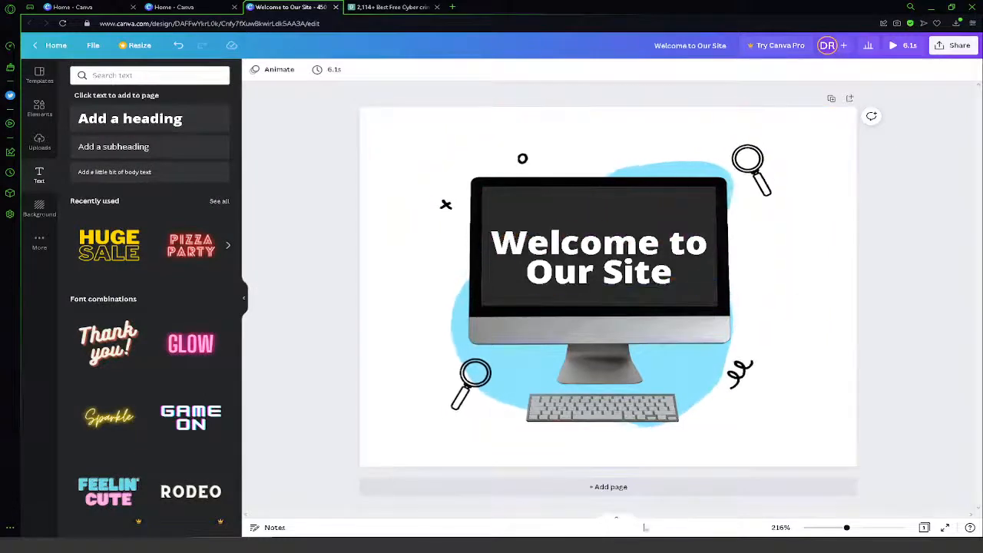
- Show the page thumbnails and duplicate page 1
click(615, 522)
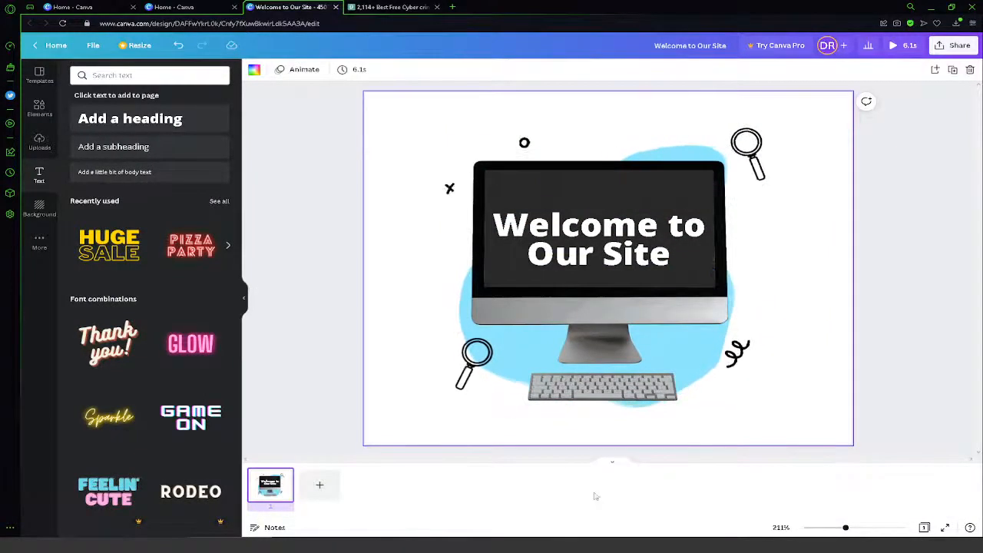
click(614, 461)
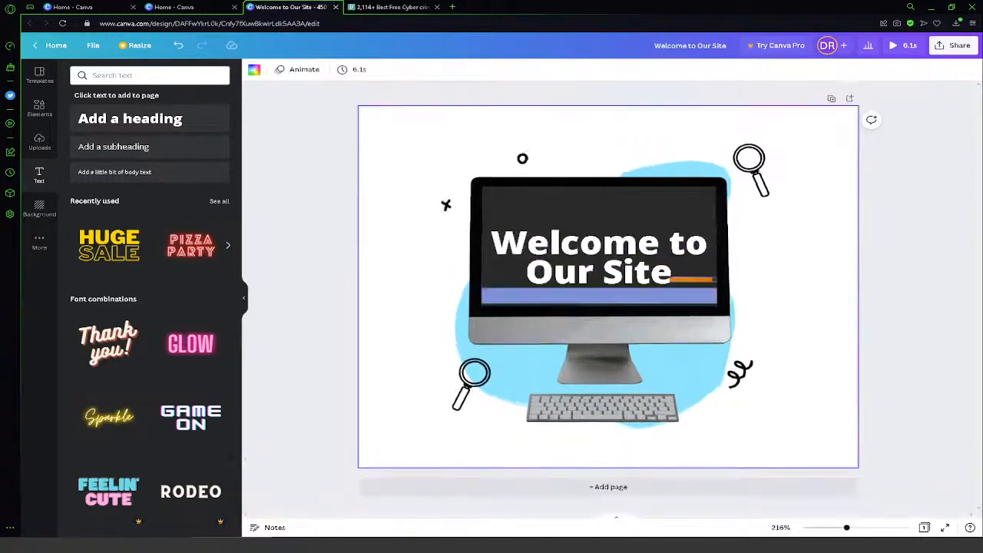
click(621, 521)
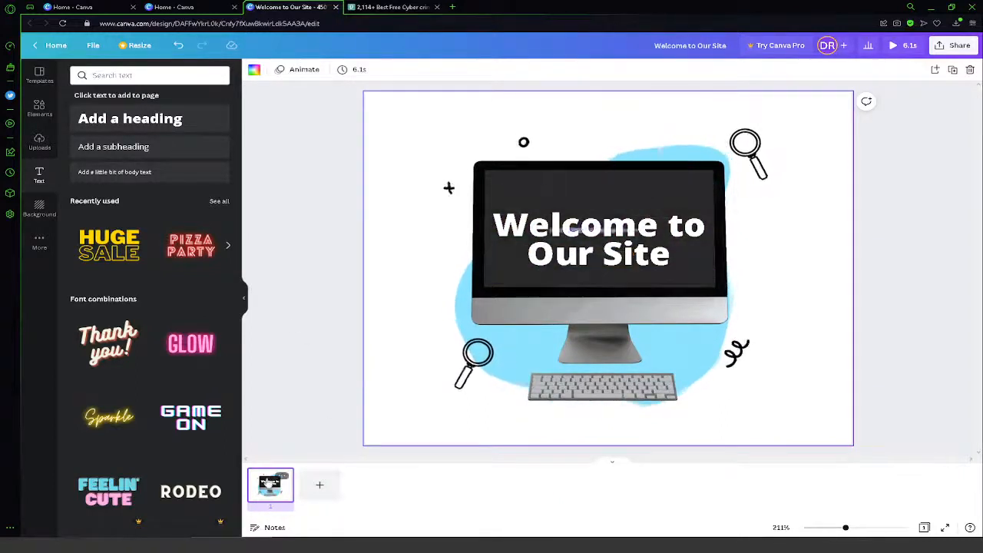
right_click(268, 482)
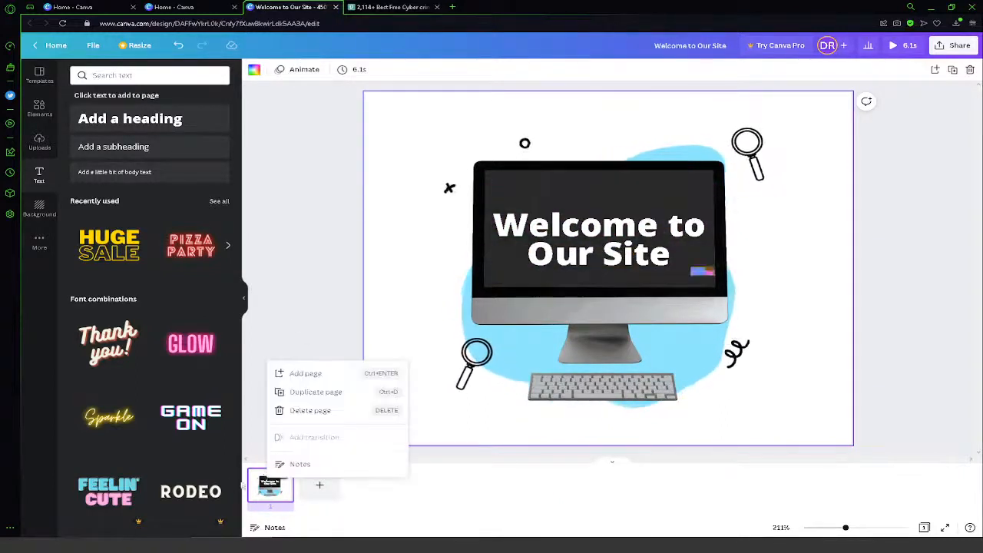
click(330, 392)
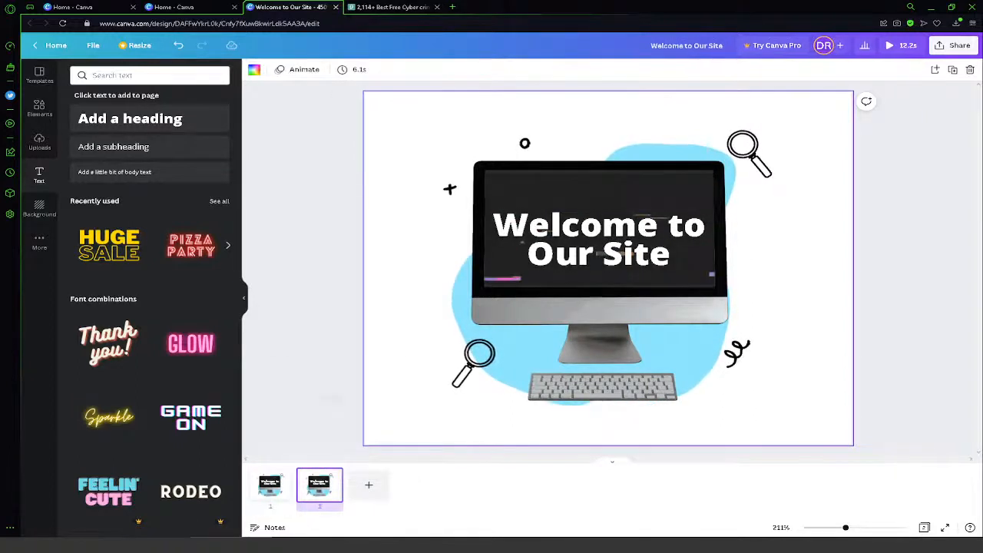
- Set the Neon animation of the heading on page 2 to play on exit
click(574, 267)
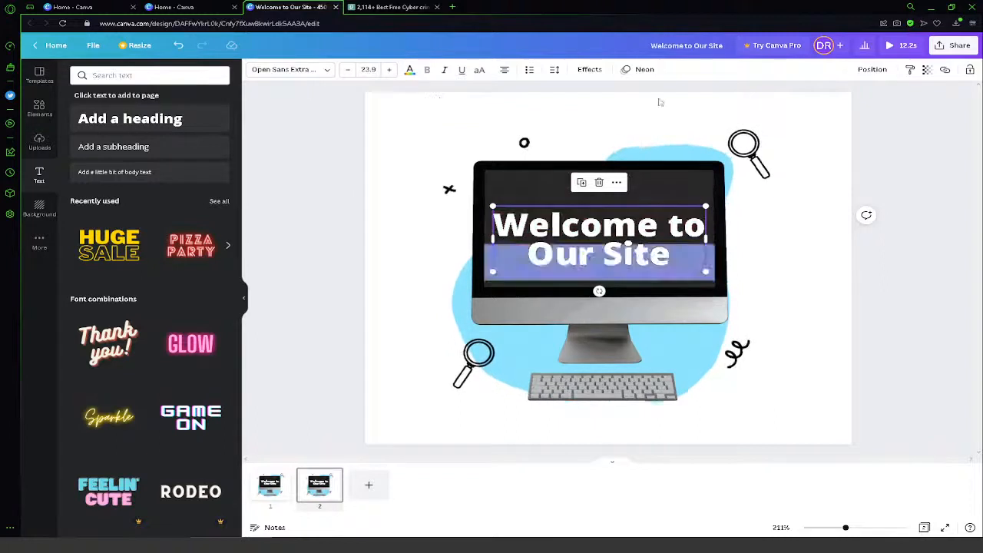
click(649, 73)
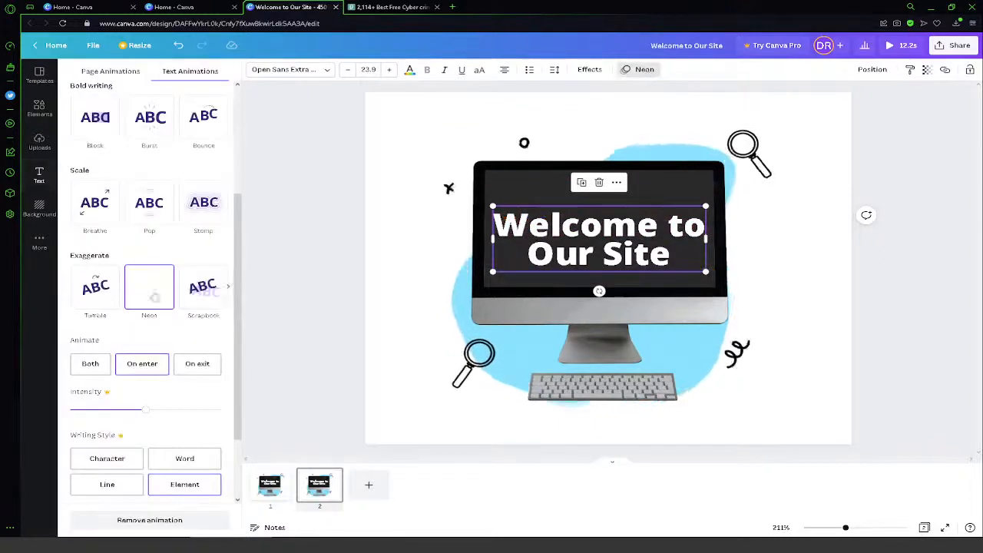
click(197, 369)
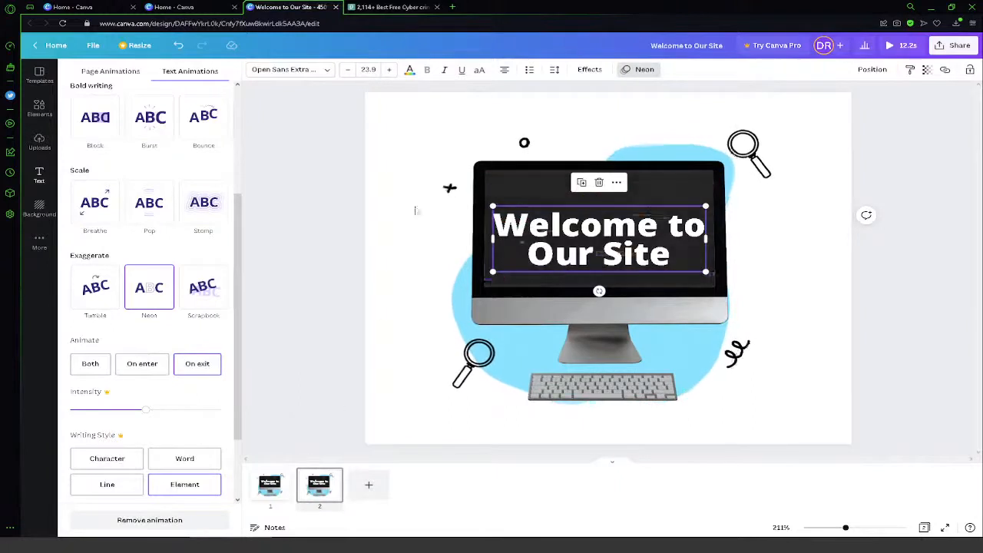
click(866, 119)
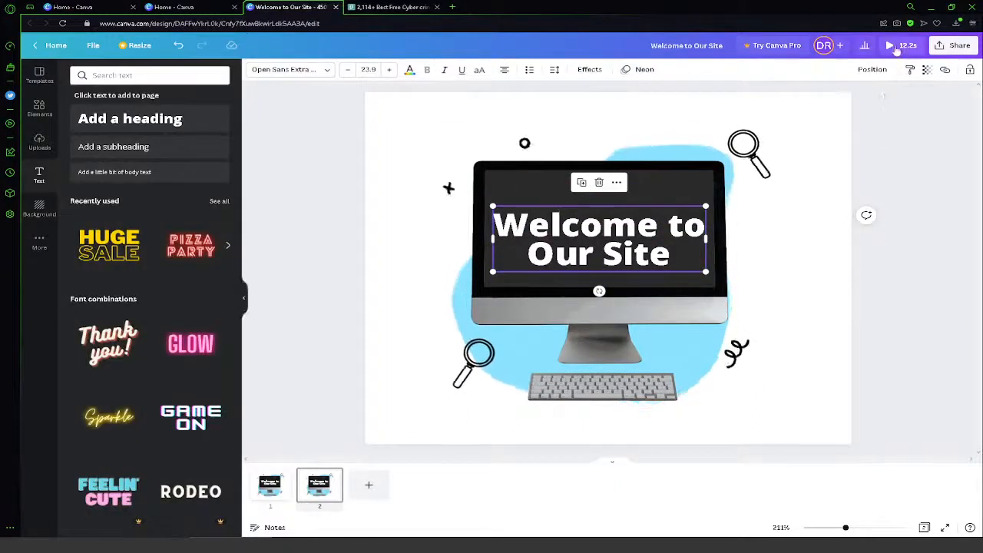
click(800, 103)
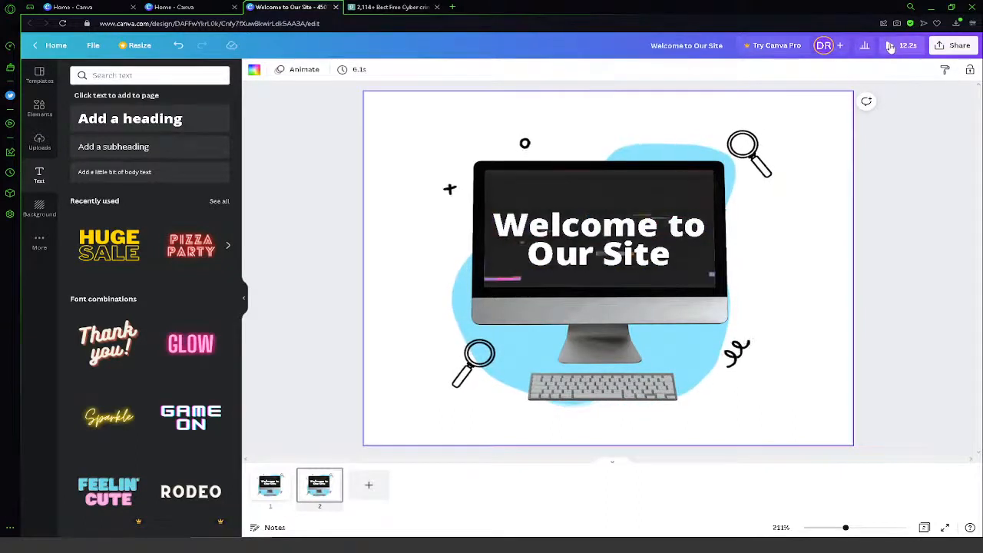
- Preview the two-page animation and download all pages as an MP4 video
click(889, 46)
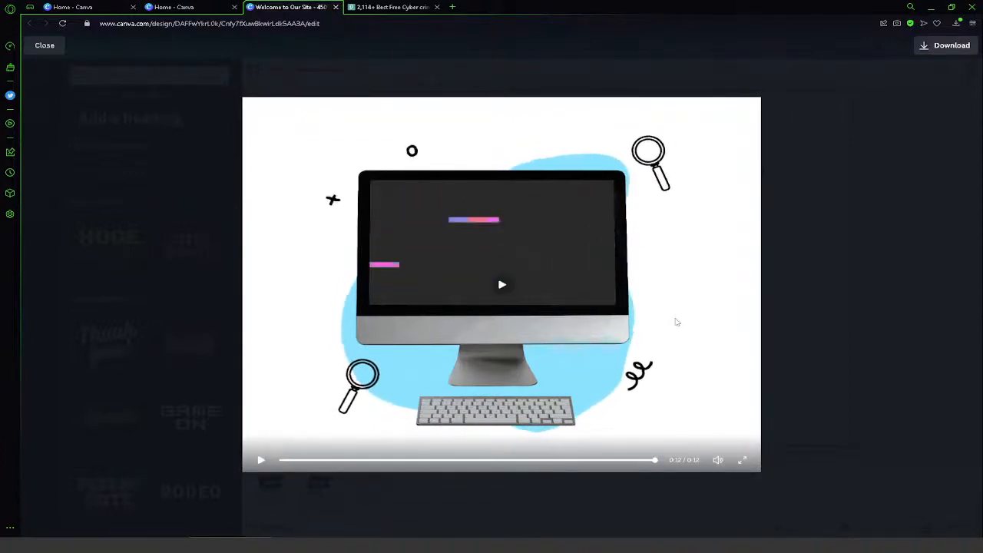
click(527, 293)
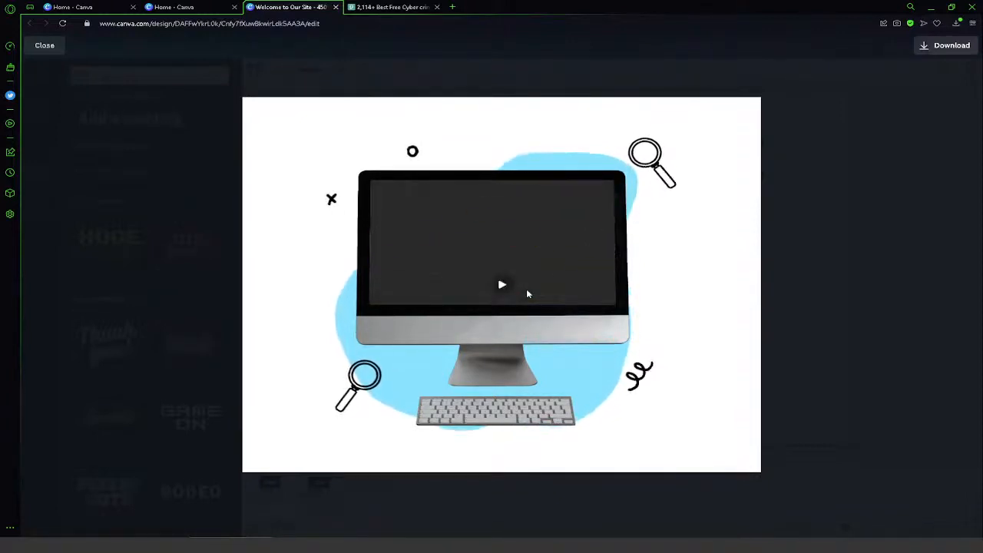
click(944, 46)
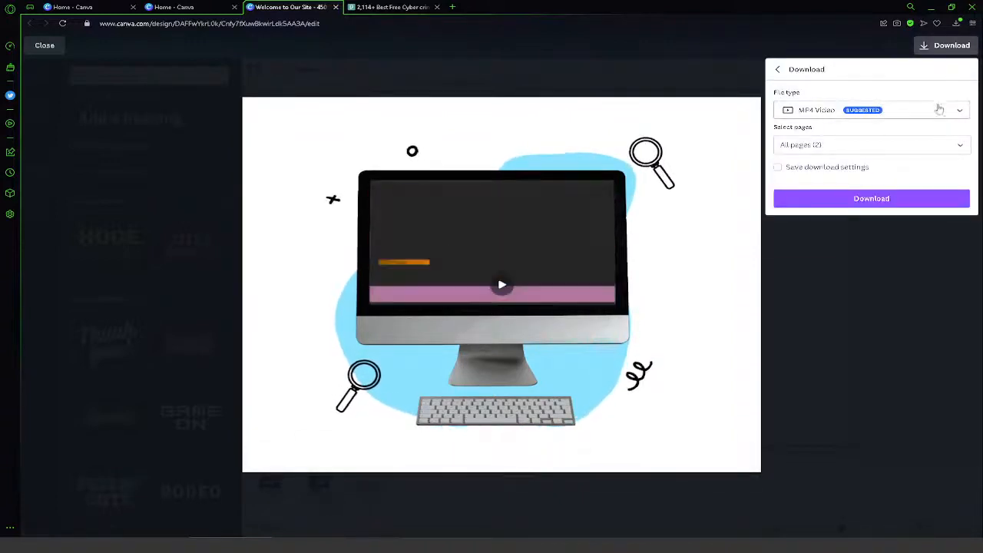
click(894, 200)
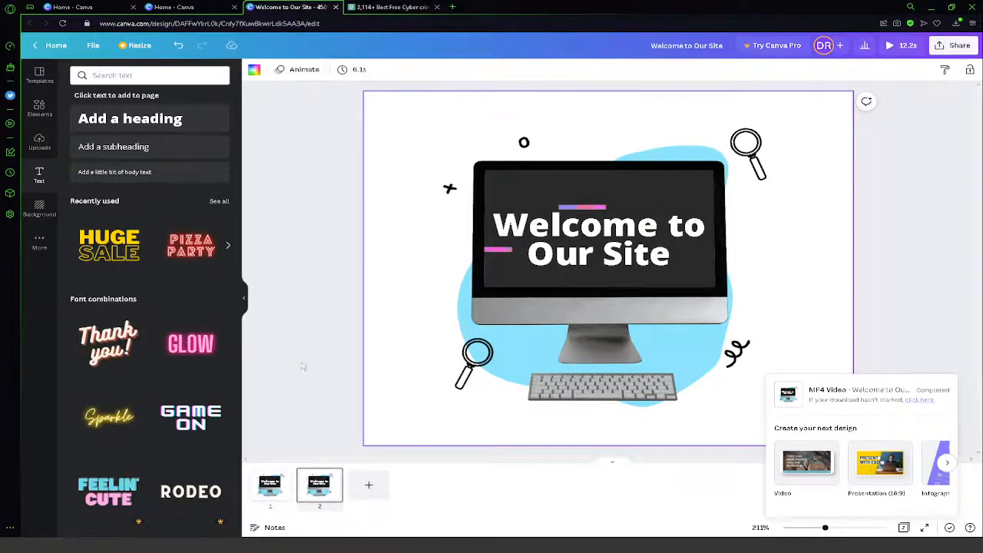
- Go back to page 1 of the design
click(270, 485)
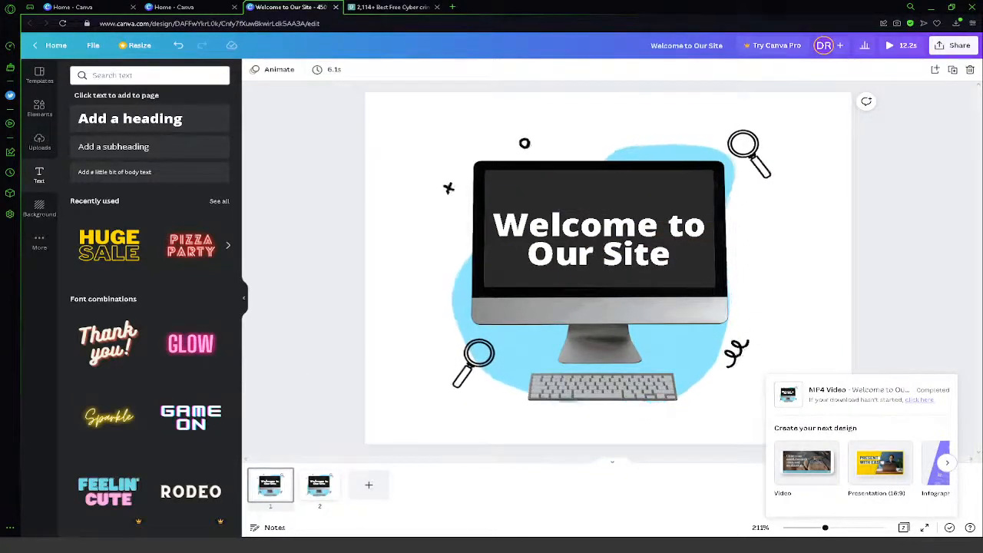